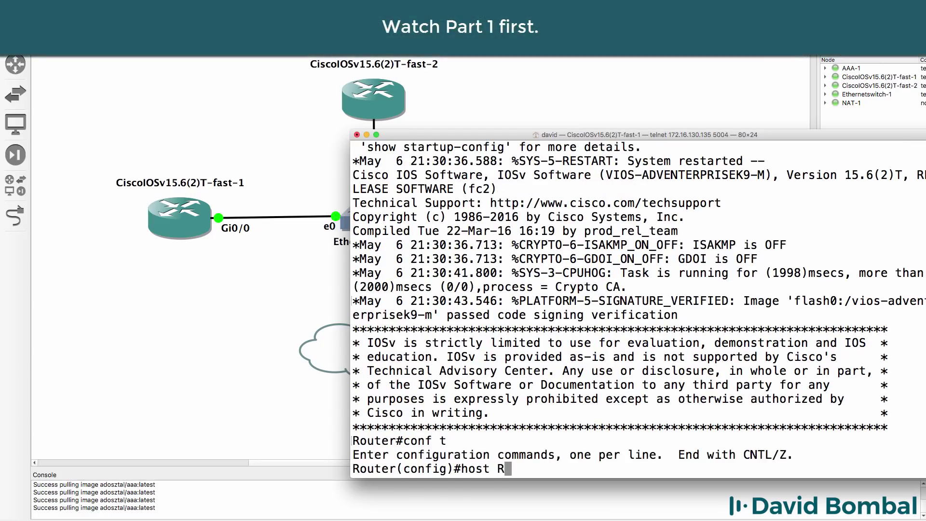
Enter global configuration mode and rename the router to R1.
type("1")
key("Return")
type("int g0/")
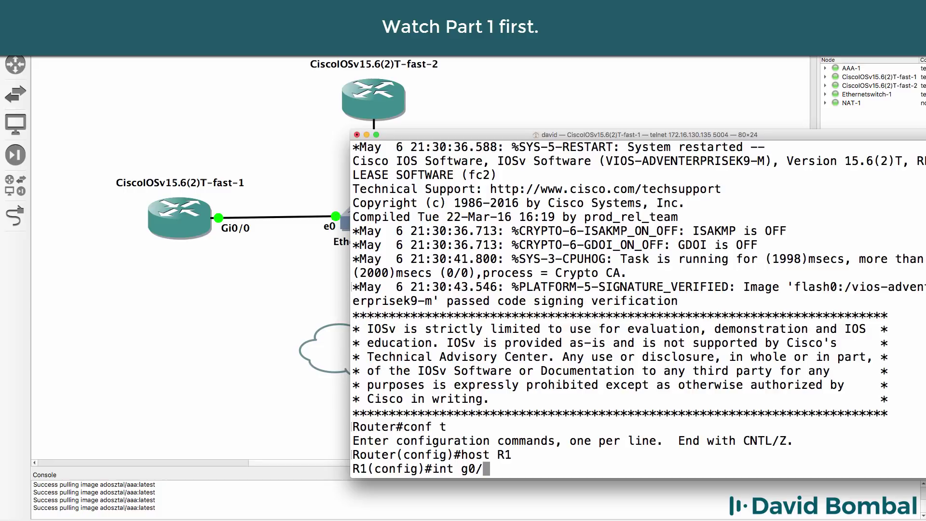
type("0")
Enable interface GigabitEthernet0/0 and set it to obtain its IP address by DHCP.
key("Return")
type("no shut")
key("Return")
type("ip add")
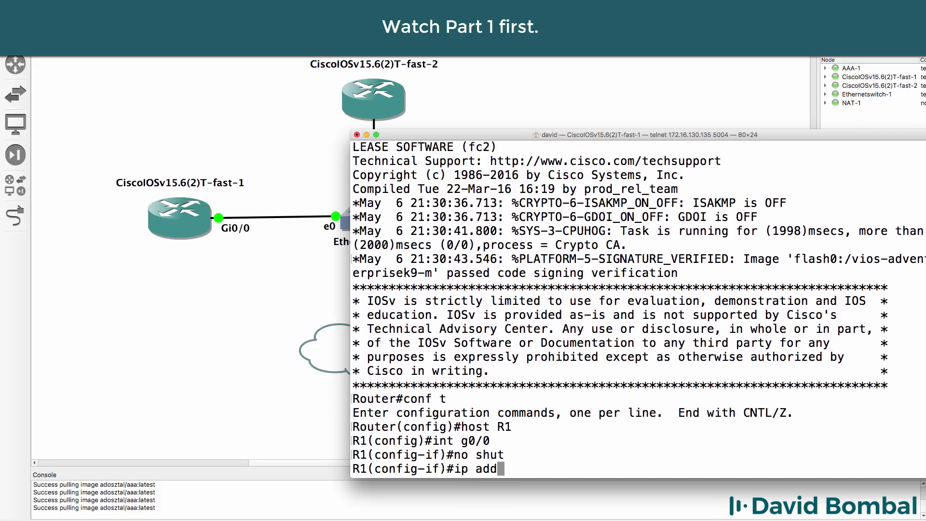
type("r")
key("Tab")
type("eh")
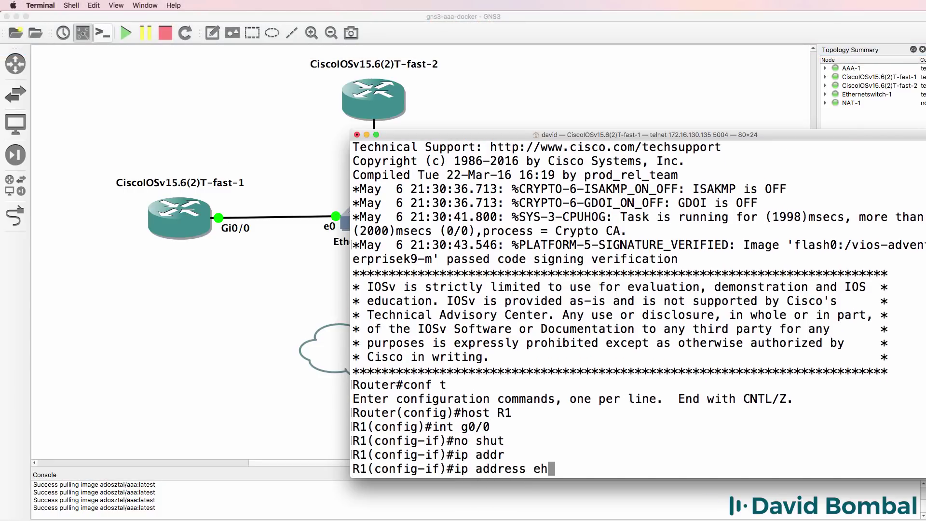
key("BackSpace")
key("BackSpace")
type("dh")
key("Tab")
key("Return")
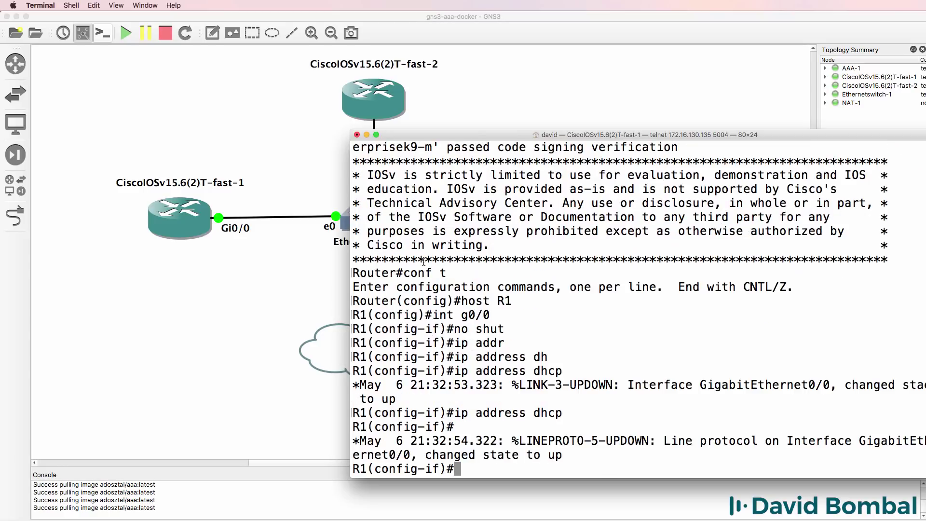
Reposition the console window and check the GNS3 topology before returning to R1.
left_click_drag(513, 133, 486, 148)
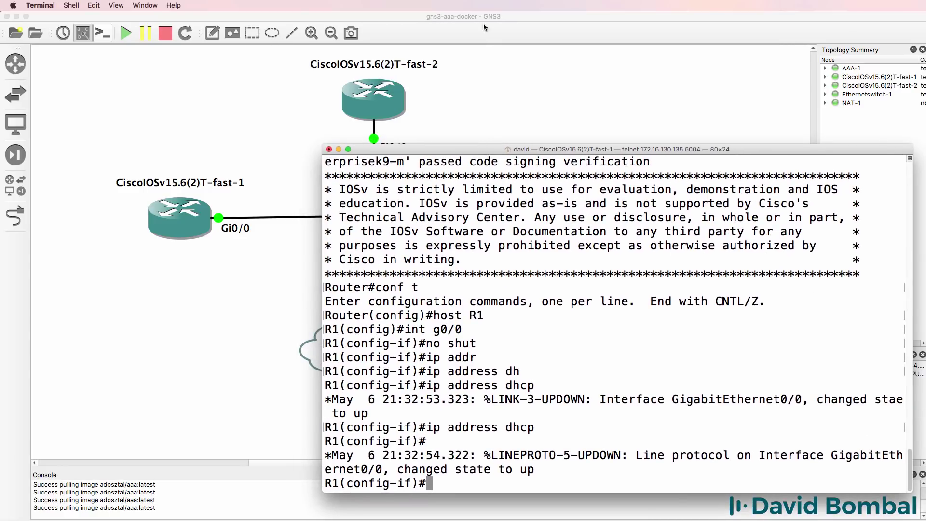
left_click(487, 15)
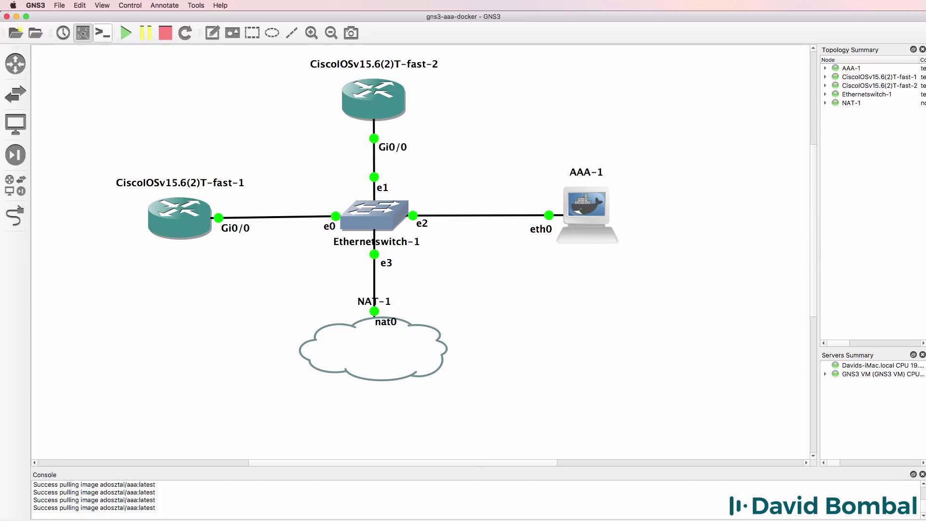
key("super+Tab")
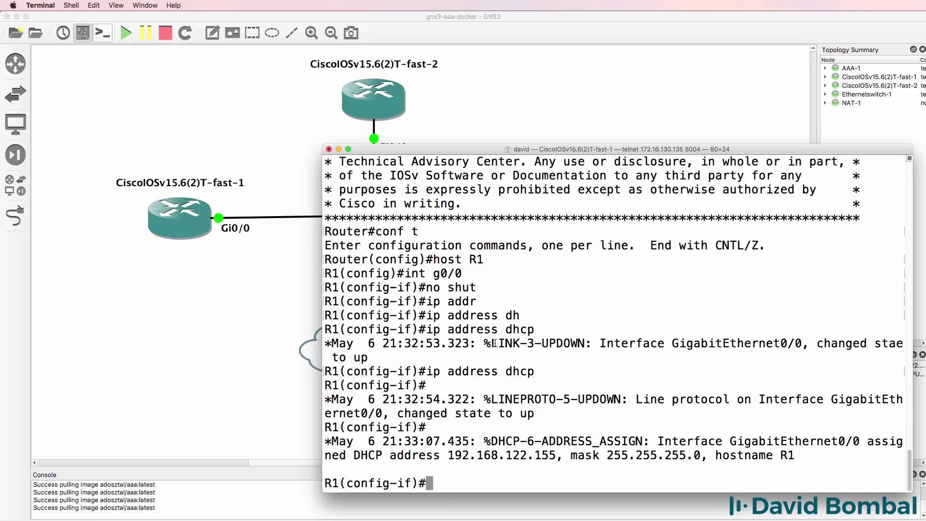
Exit configuration mode and ping 192.168.122.201 from R1.
type("end")
key("Return")
key("Return")
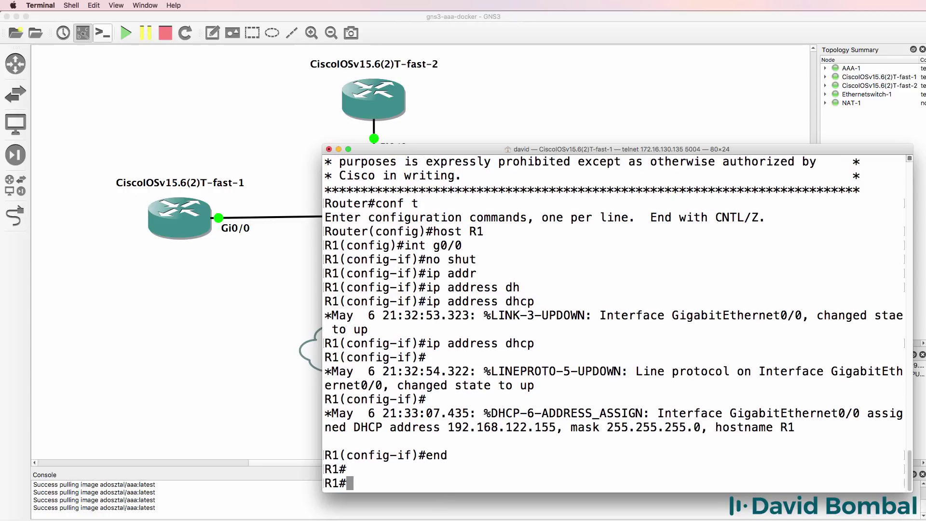
type("ping 192.168.122.201")
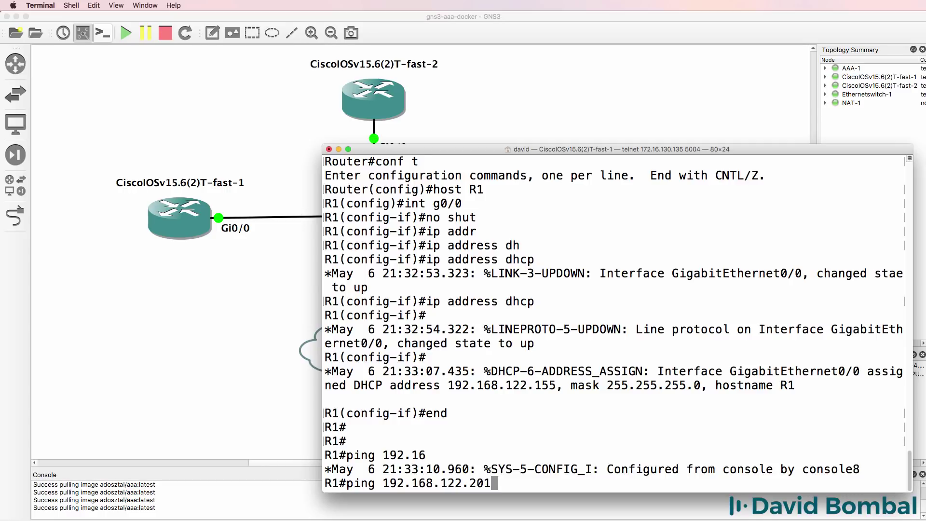
key("Return")
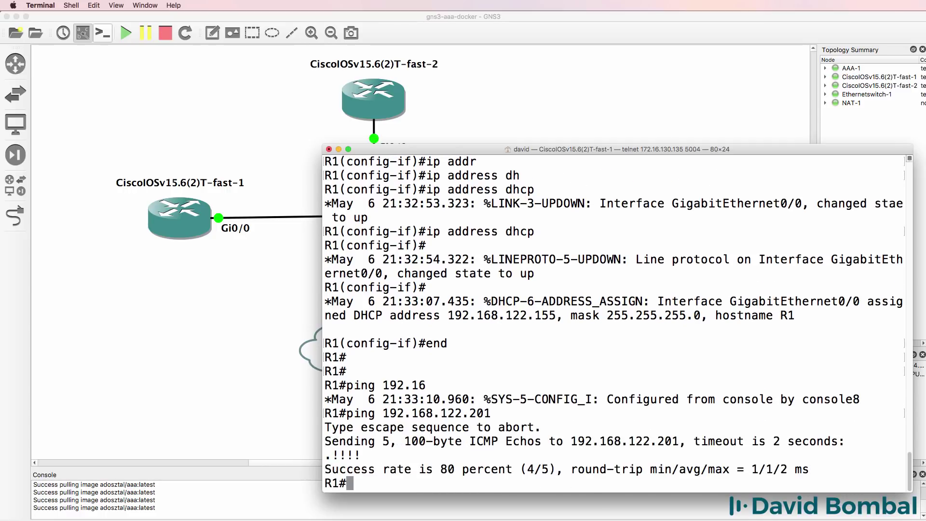
Enter global configuration and enable aaa new-model on R1.
type("conf t")
key("Return")
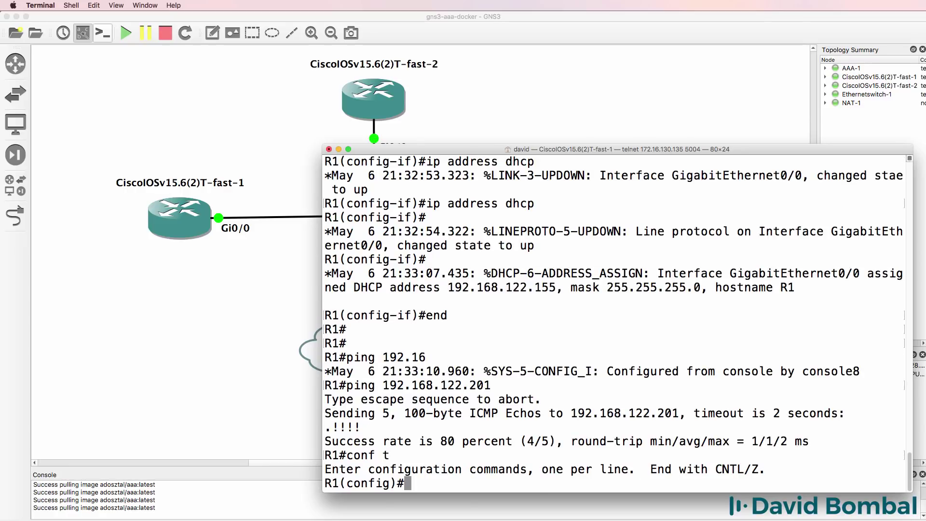
type("aaa new")
key("Tab")
key("Return")
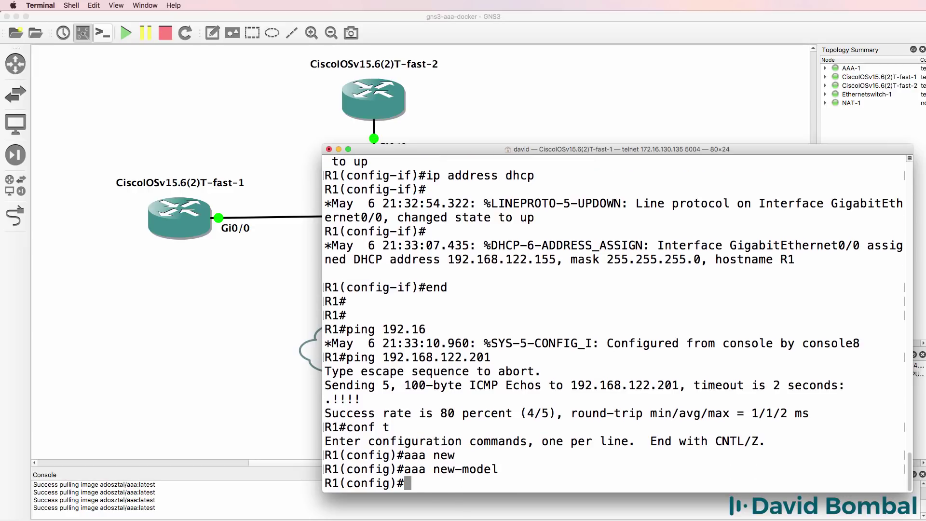
Create a local username with its password.
type("user")
key("Tab")
type("n")
key("Tab")
type("dav")
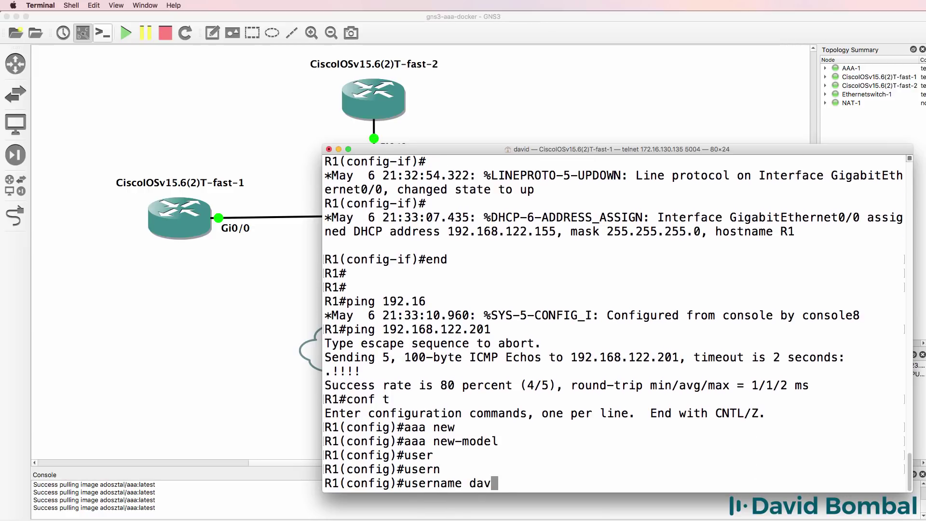
type("id pas")
key("Tab")
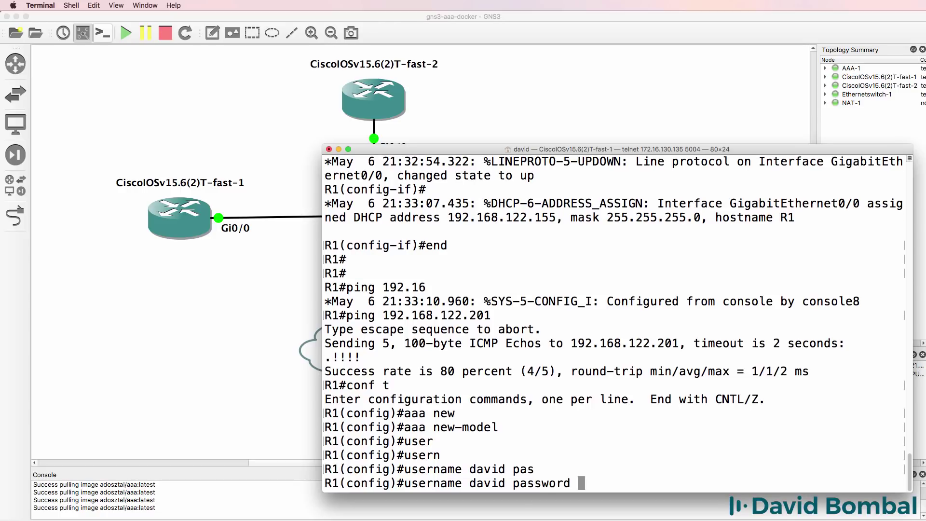
type("cisco pr")
key("Tab")
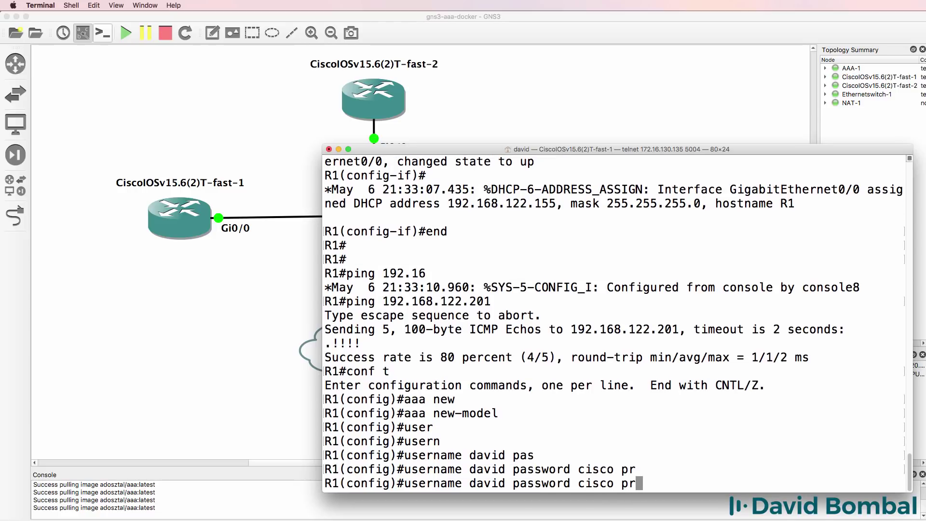
type("i")
key("Tab")
key("BackSpace")
key("BackSpace")
key("BackSpace")
key("BackSpace")
key("Return")
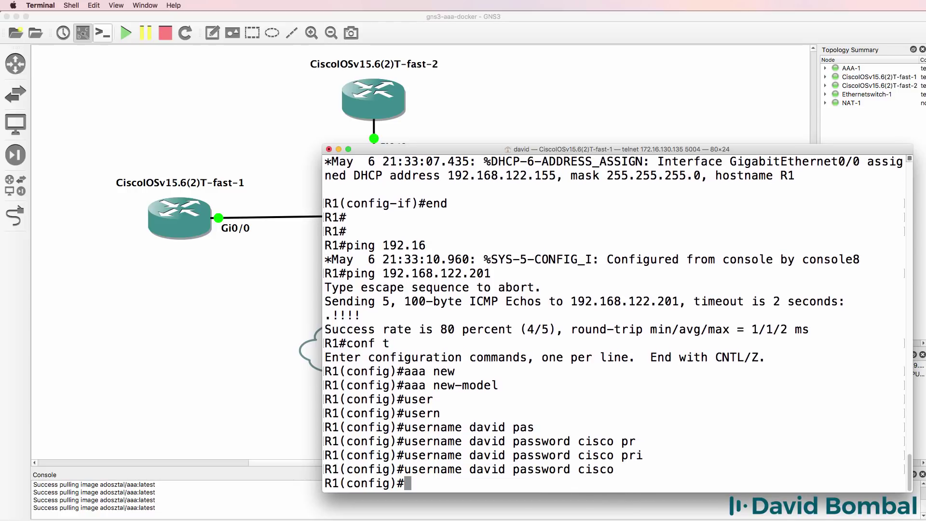
Give the local user privilege level 15.
key("Up")
key("BackSpace")
key("BackSpace")
key("BackSpace")
key("BackSpace")
key("BackSpace")
key("BackSpace")
key("BackSpace")
key("BackSpace")
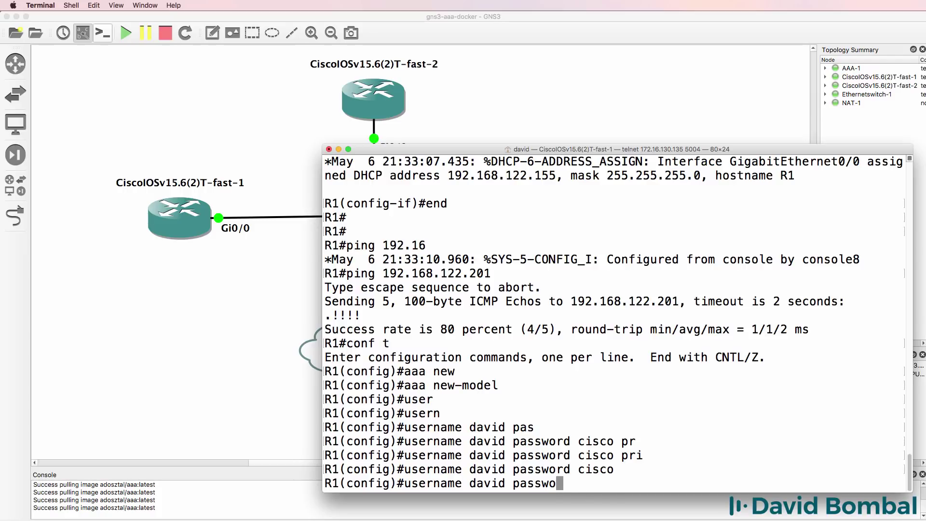
key("BackSpace")
key("BackSpace")
key("BackSpace")
key("BackSpace")
key("BackSpace")
type("ri")
key("Tab")
type("15")
key("Return")
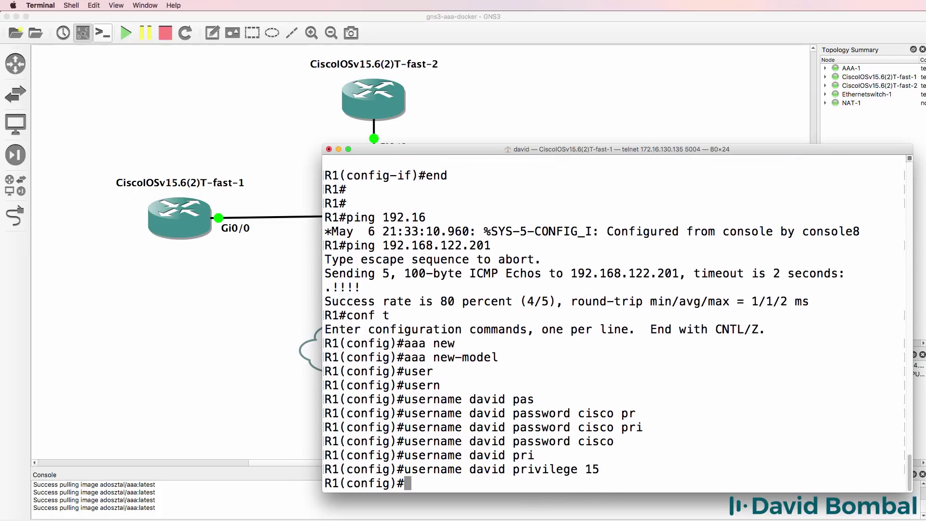
Set the router's enable password.
type("enab")
key("Tab")
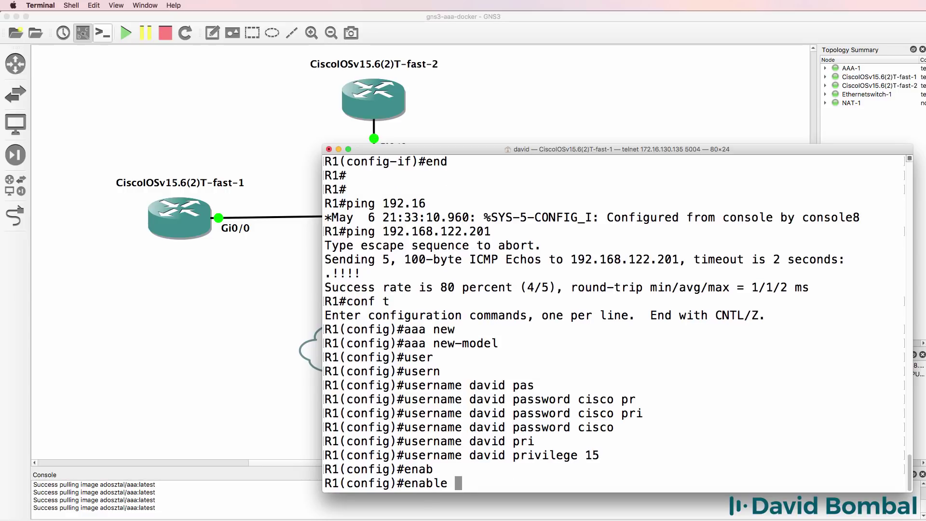
type("pas")
key("Tab")
type("cisco")
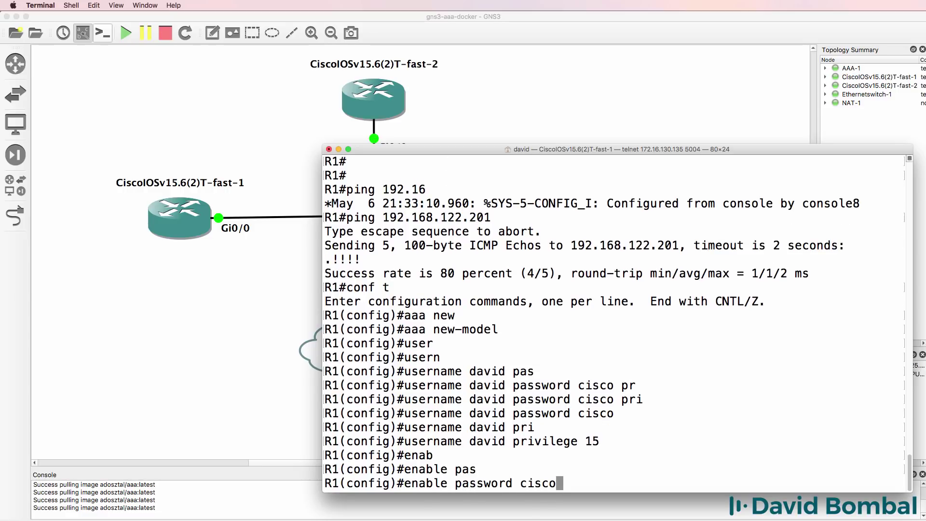
key("Return")
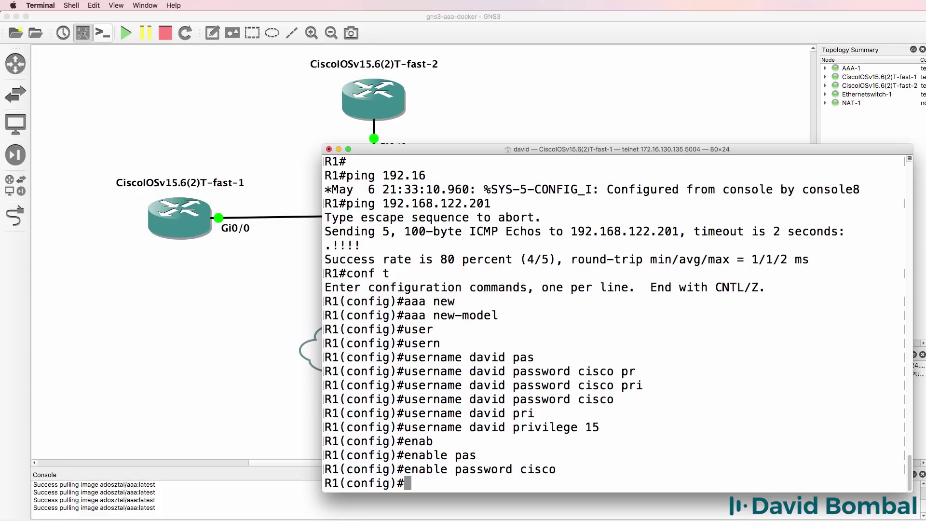
Create the TACACS+ server group gns3group with aaa group server tacacs+.
type("aaa gr")
key("Tab")
type("?se")
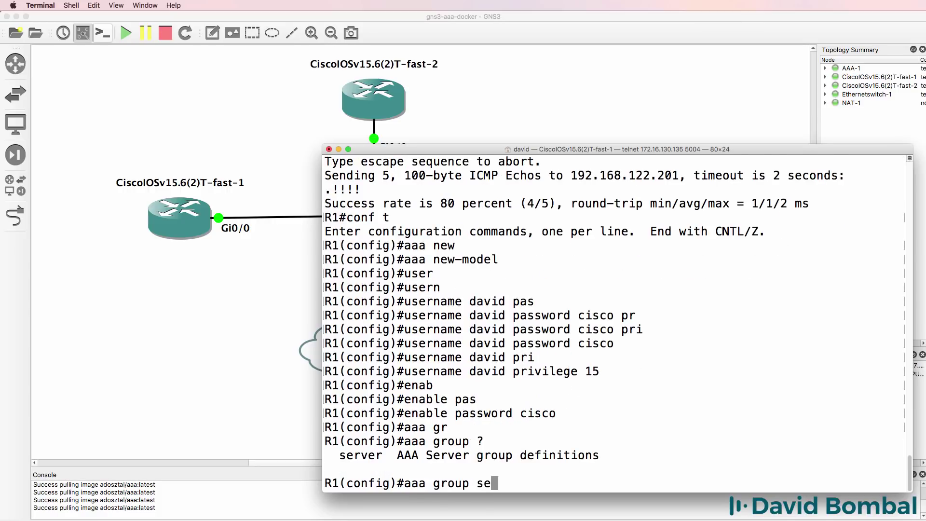
type("r")
key("Tab")
type("?")
type("t")
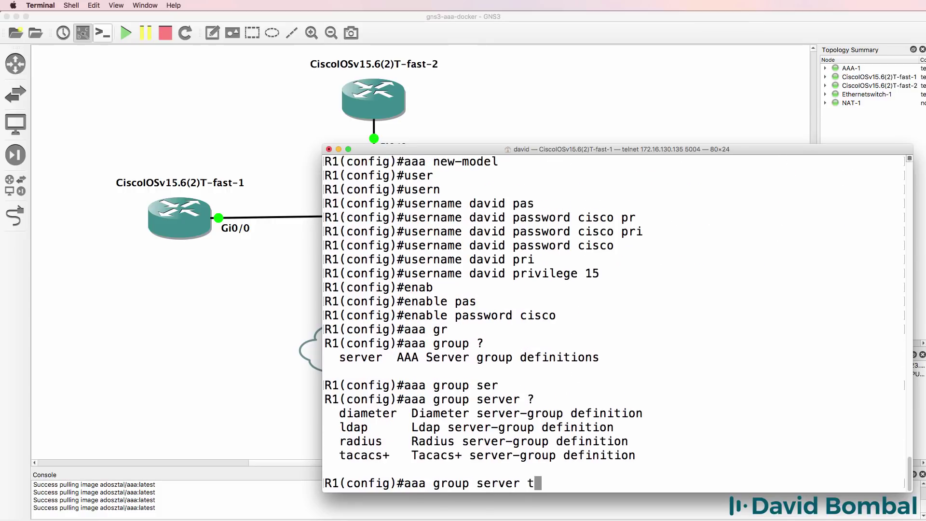
key("Tab")
type("?")
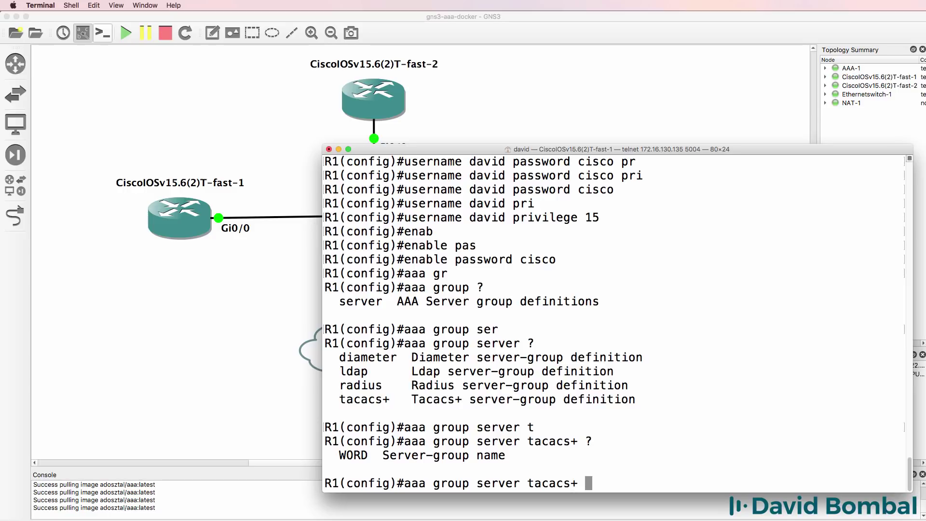
type("gns3grou")
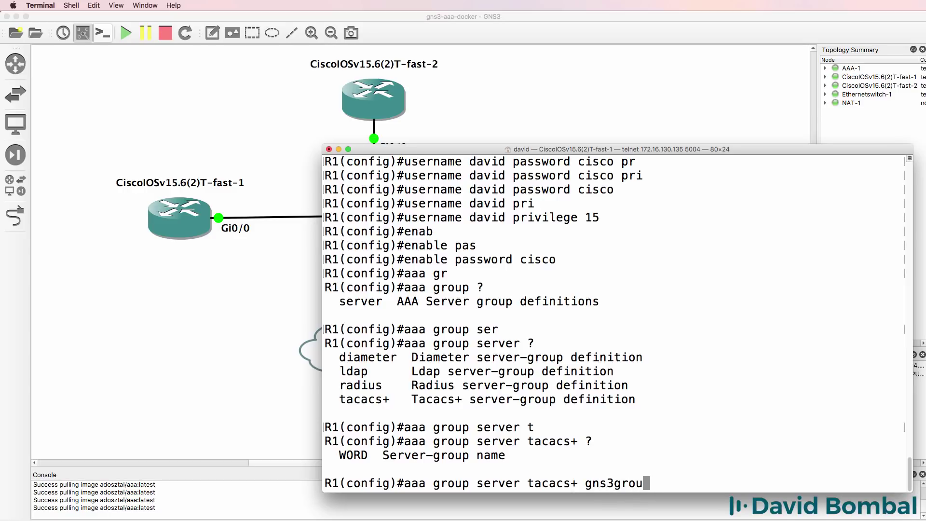
type("p")
key("Return")
Add server name container to gns3group and exit to global configuration.
type("ser")
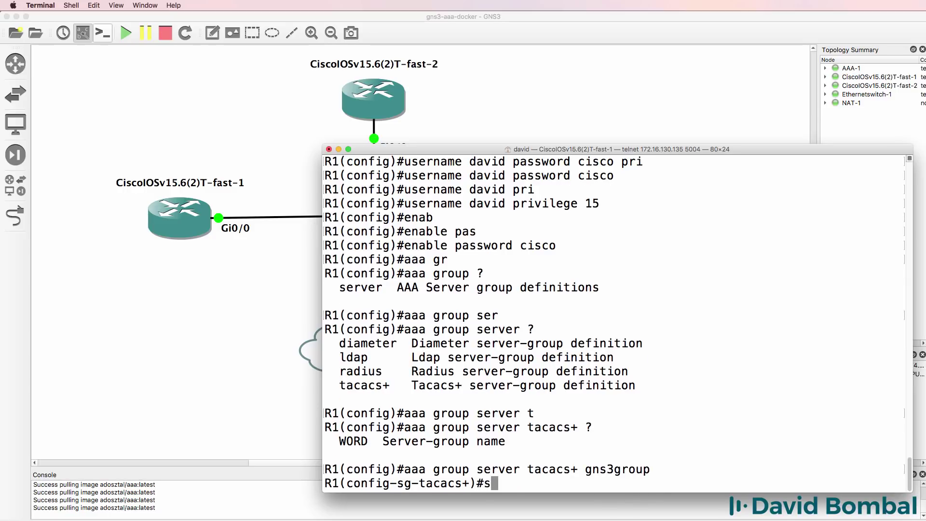
key("Tab")
type("?")
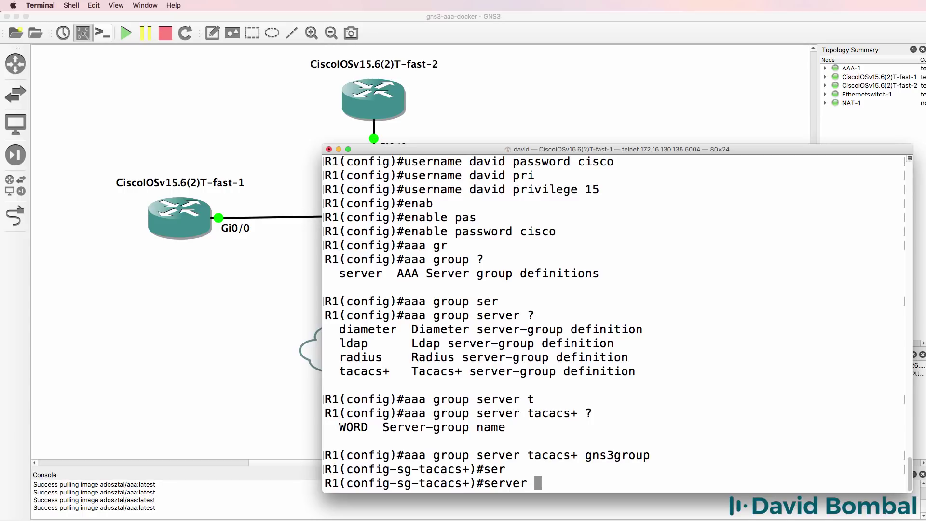
type("name ")
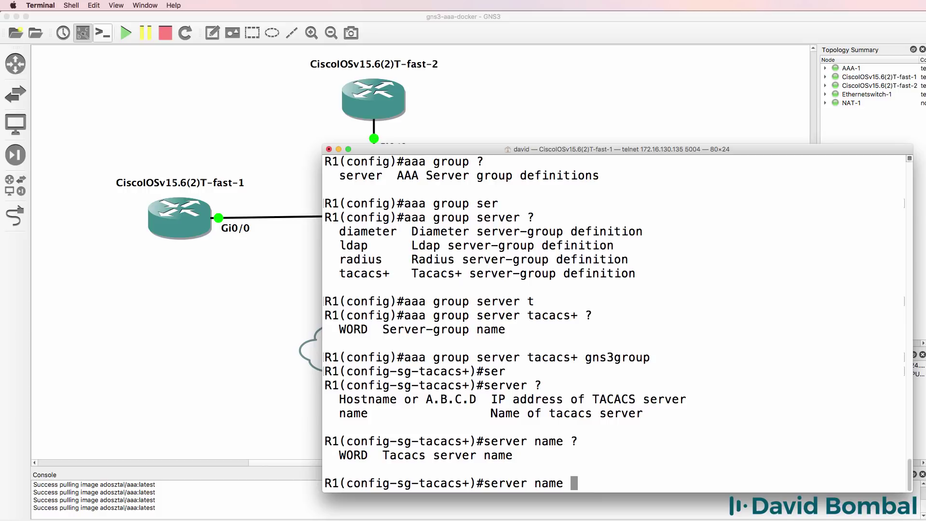
type("?container")
key("Return")
type("e")
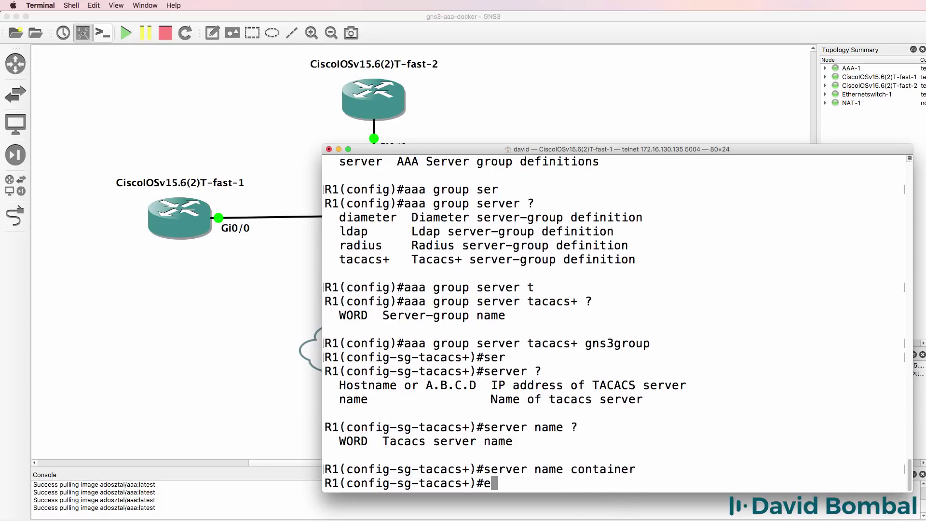
type("xit")
key("Return")
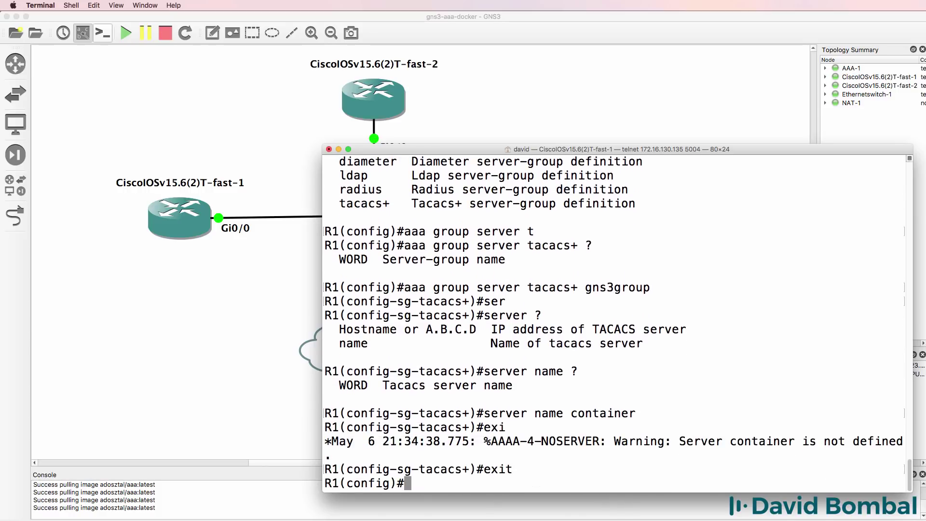
Define a TACACS server named container on R1.
type("tac")
key("Tab")
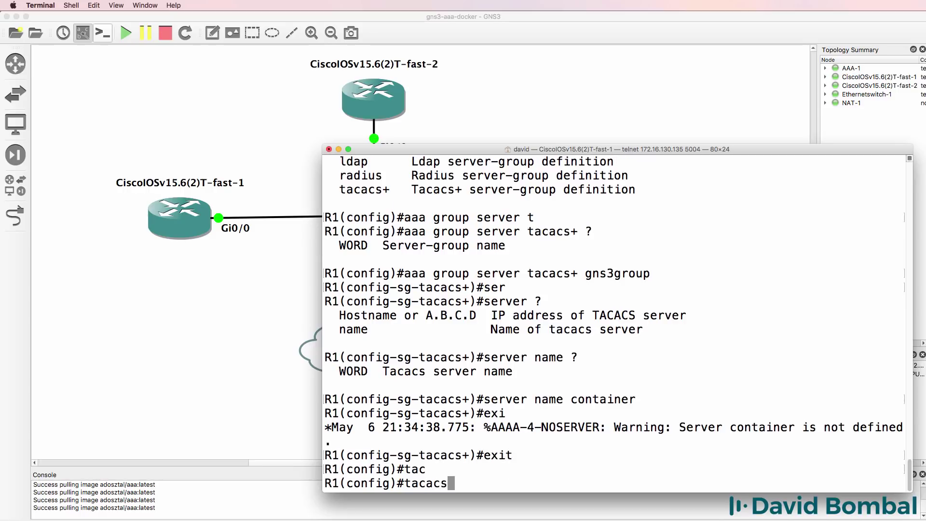
key("BackSpace")
type("?")
type("-")
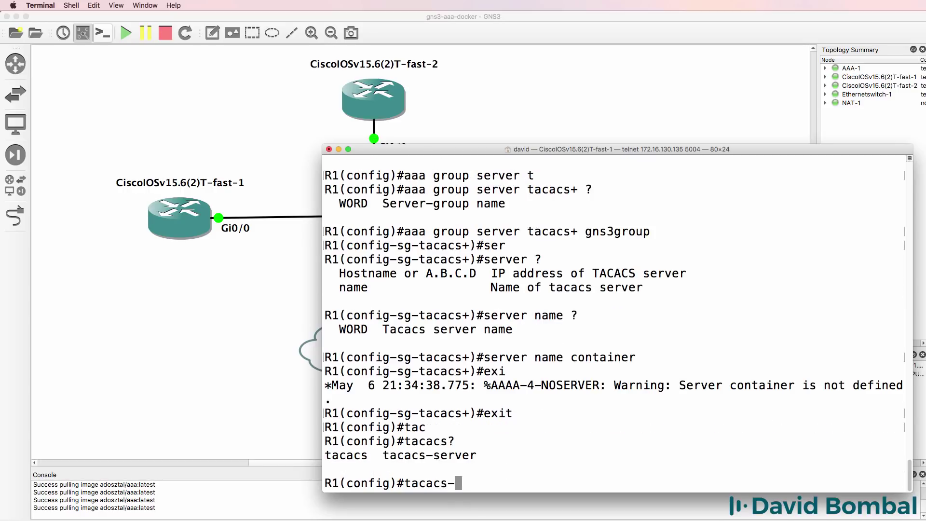
type("s")
key("Tab")
type("?")
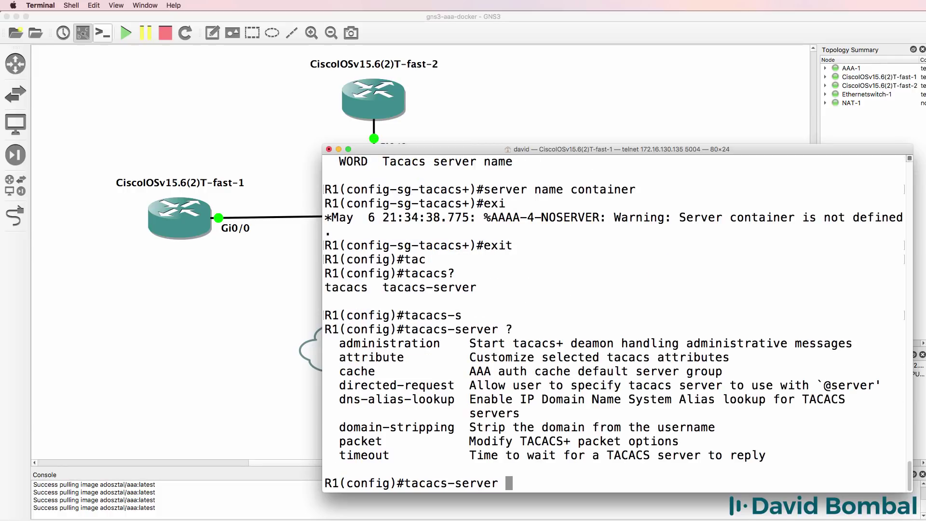
type("host ?")
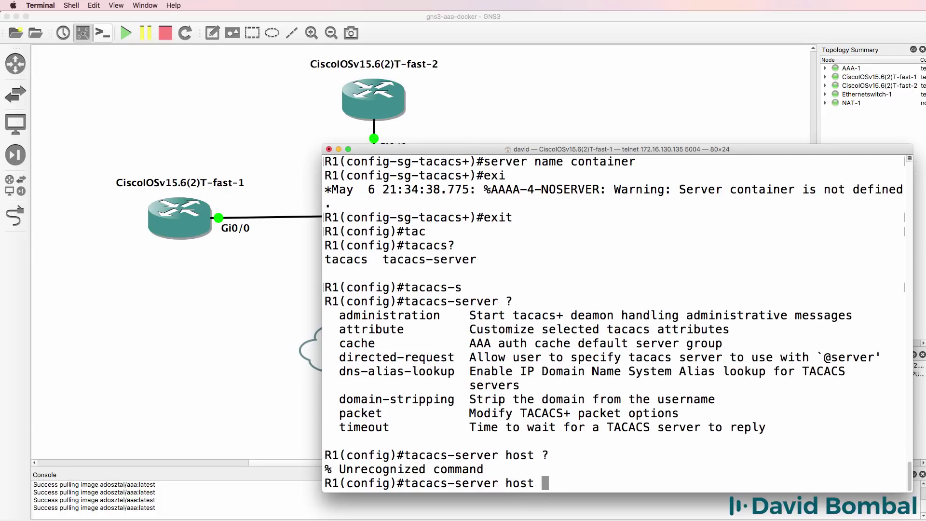
key("BackSpace")
key("BackSpace")
key("BackSpace")
key("BackSpace")
key("BackSpace")
key("BackSpace")
key("BackSpace")
key("BackSpace")
key("BackSpace")
key("BackSpace")
key("BackSpace")
key("BackSpace")
key("BackSpace")
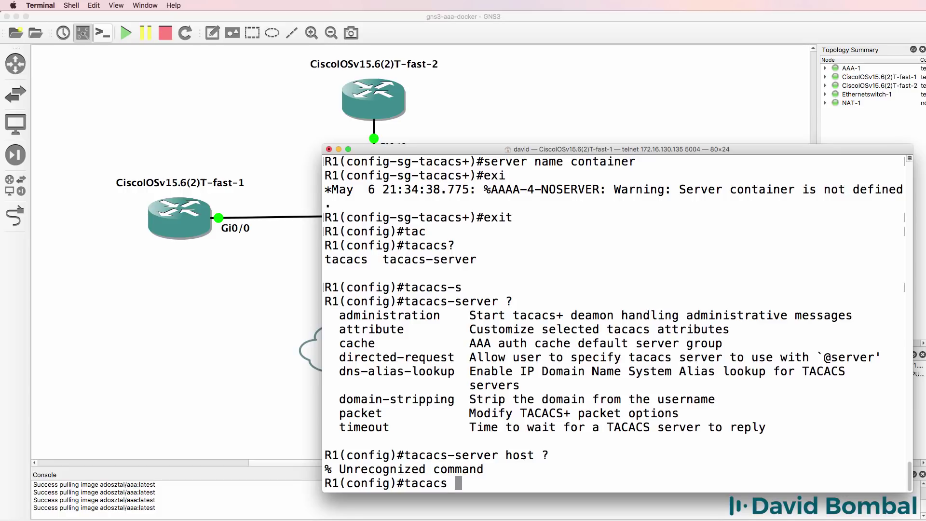
type("ser")
key("Tab")
type("?")
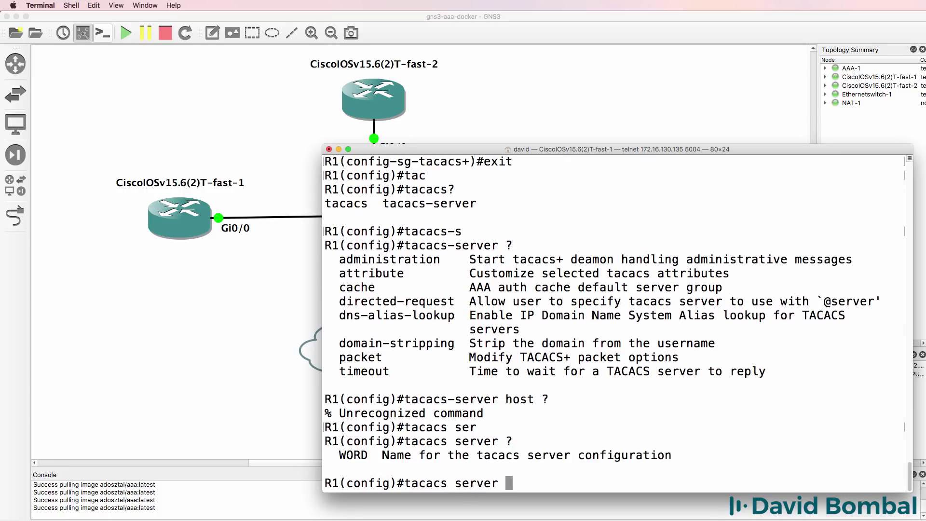
type("container")
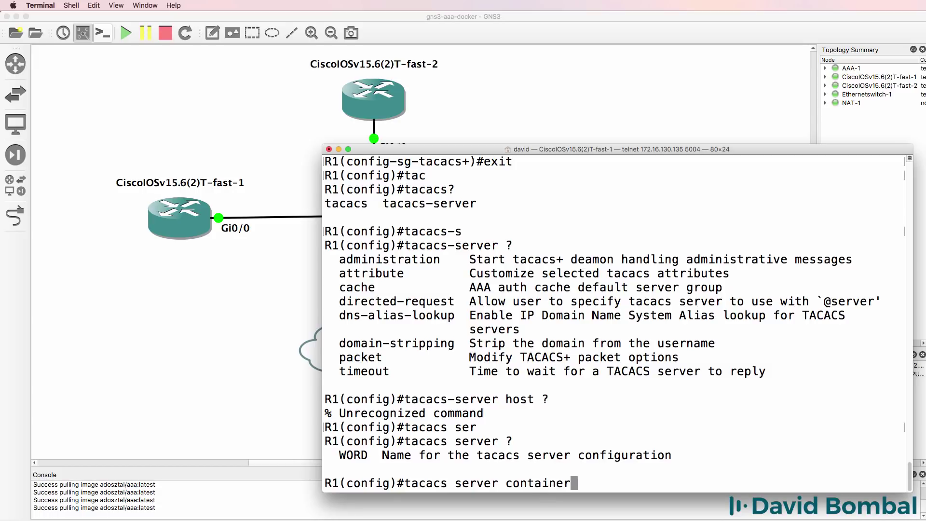
key("Return")
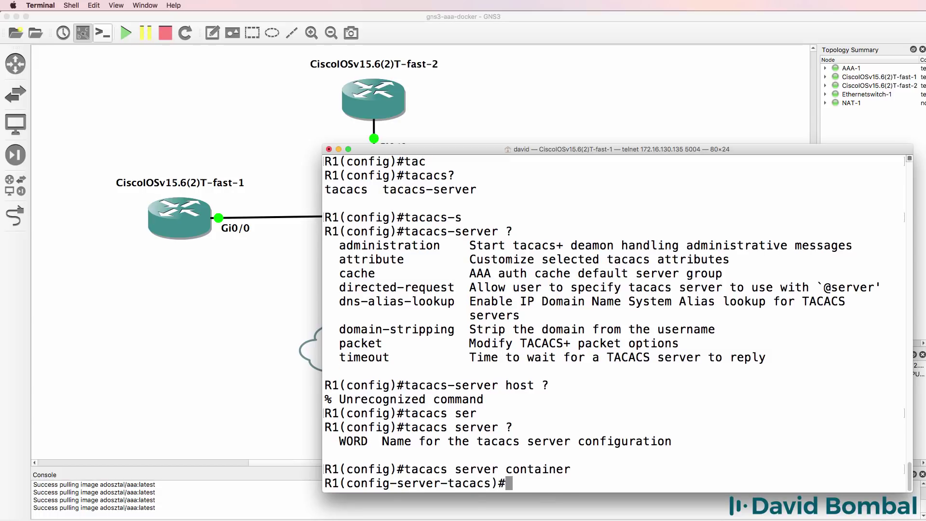
Set the container server's IPv4 address to 192.168.122.201, copied from the AAA-1 terminal.
type("add")
key("Tab")
type("ip")
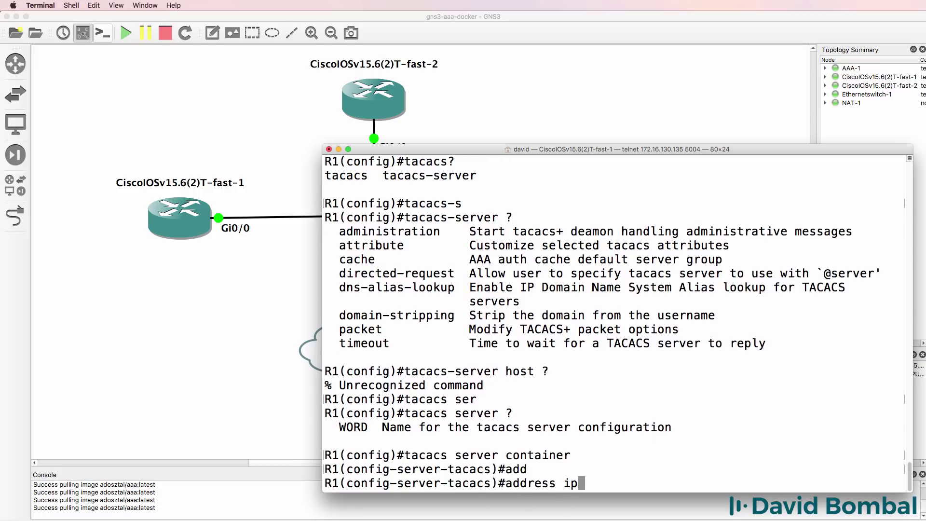
key("BackSpace")
key("BackSpace")
type("?ipv")
key("Tab")
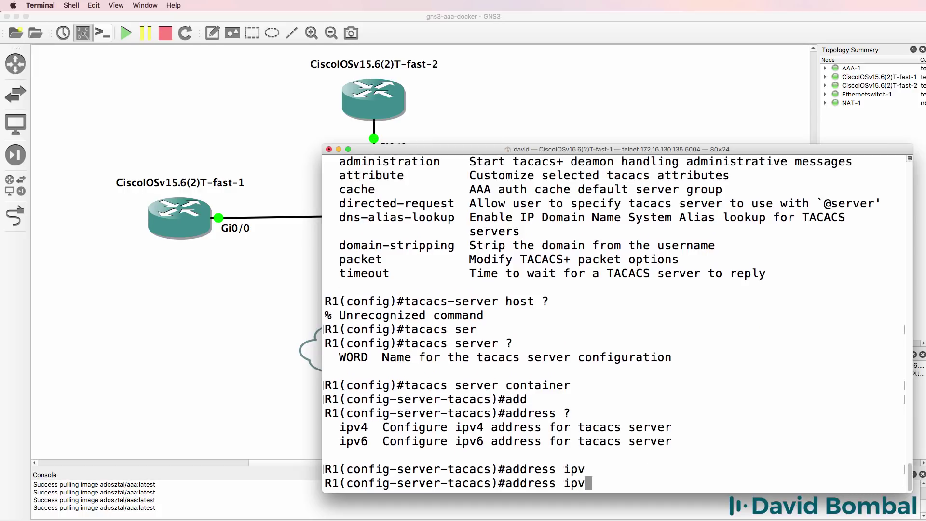
type("4 ?192.1")
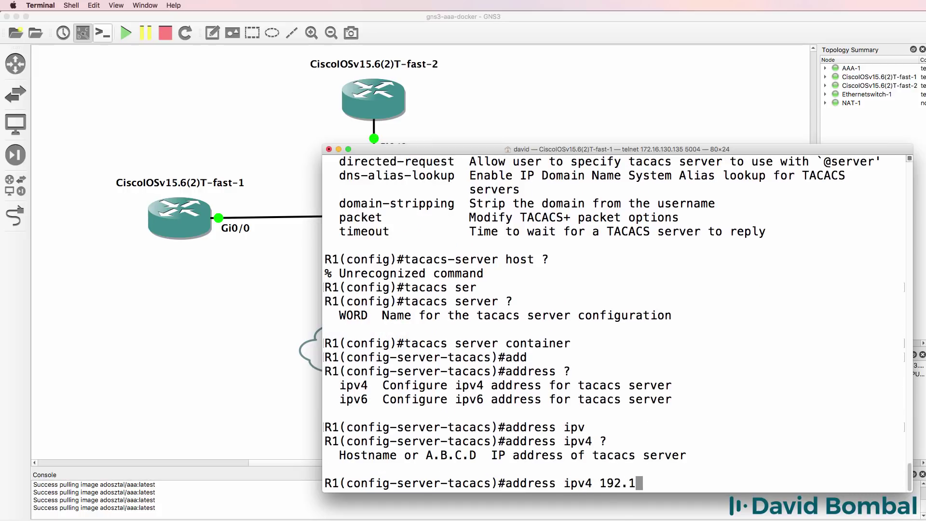
type("68.122.201")
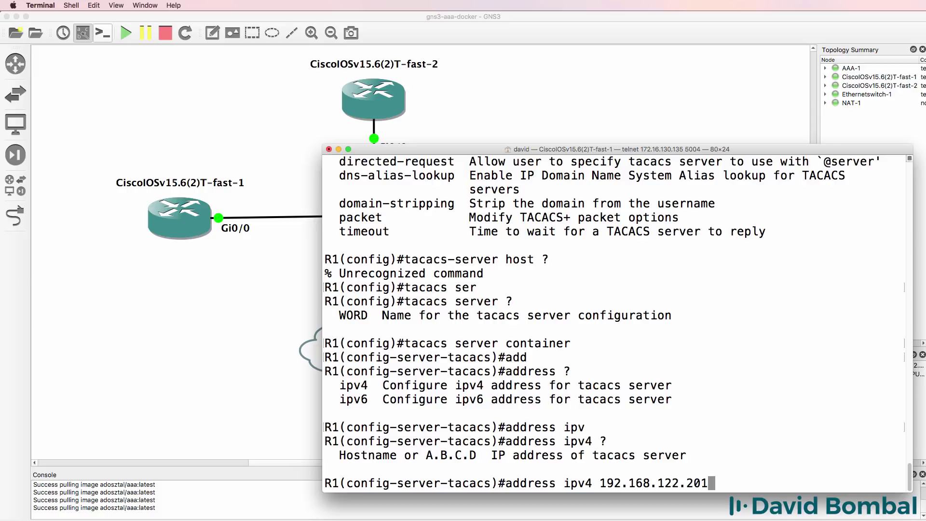
key("super+grave")
left_click_drag(517, 178, 409, 179)
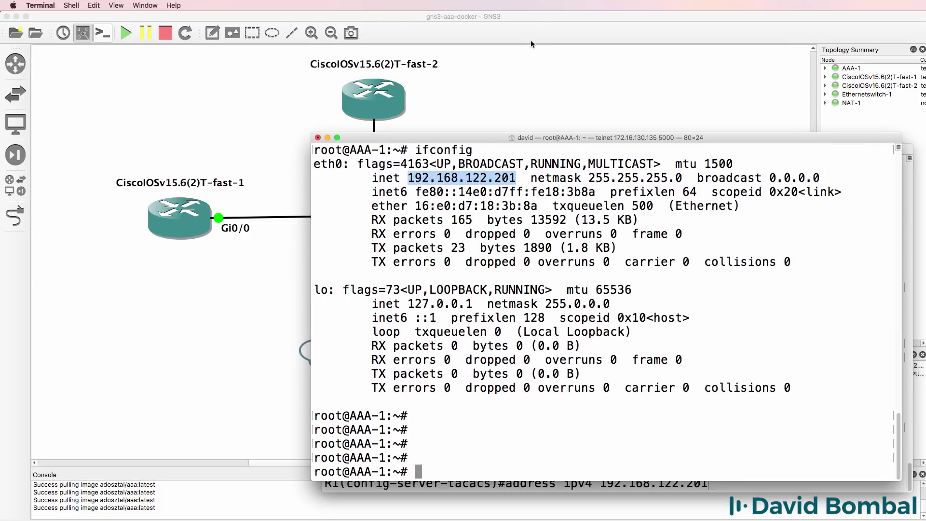
key("super+grave")
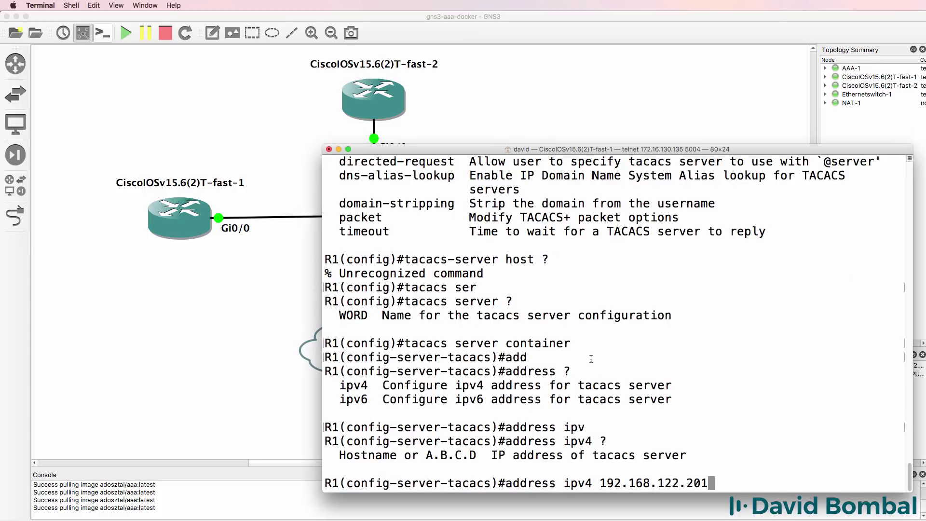
key("Return")
Set the TACACS server's shared key and leave configuration mode.
type("?")
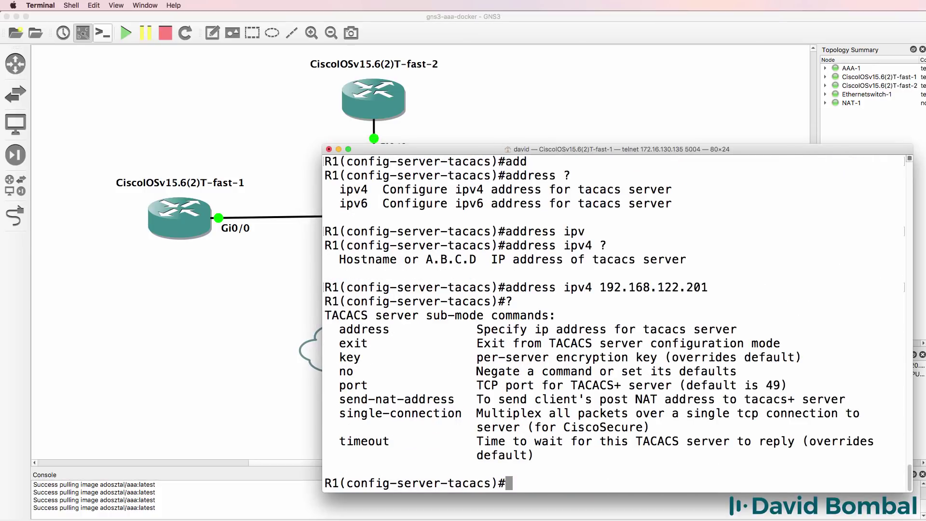
type("key ?gns3")
key("Return")
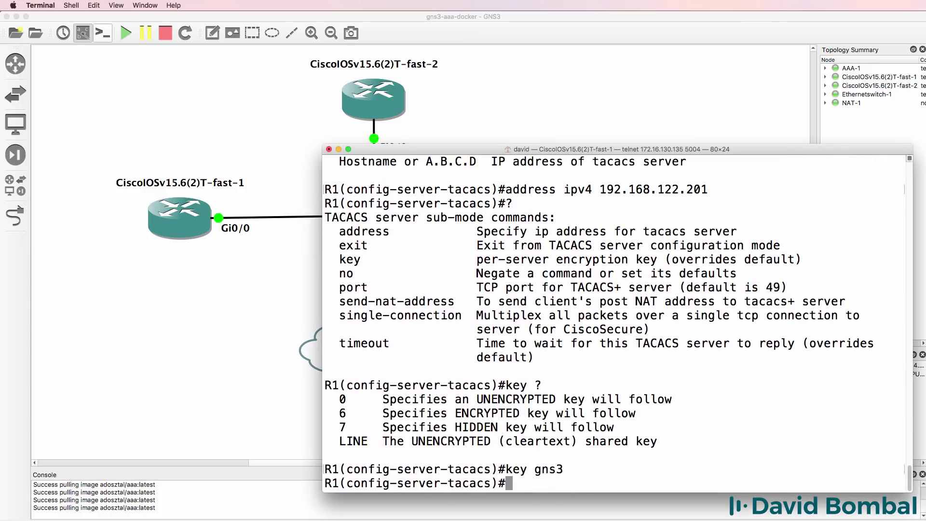
type("end")
key("Return")
key("Return")
key("Return")
key("Return")
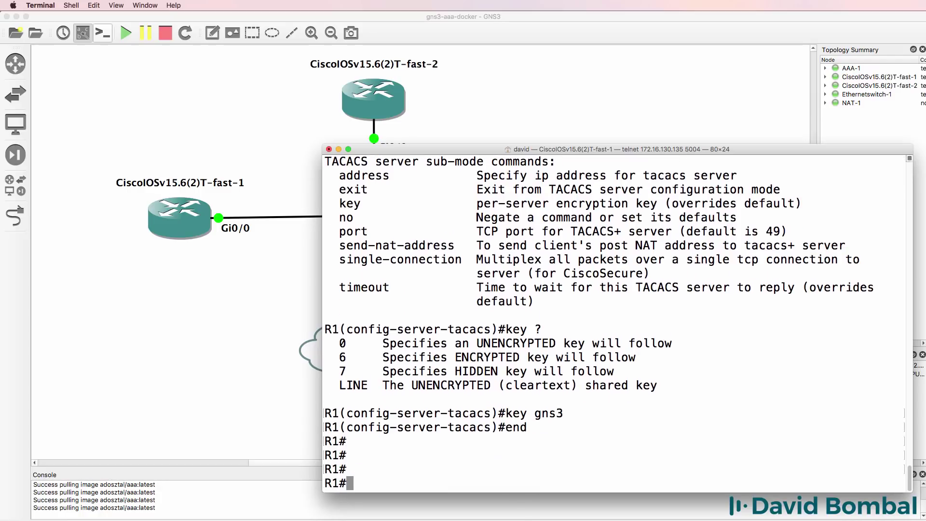
Show the running config, highlighting the enable password, gns3group and server name container lines.
type("sh run")
key("Return")
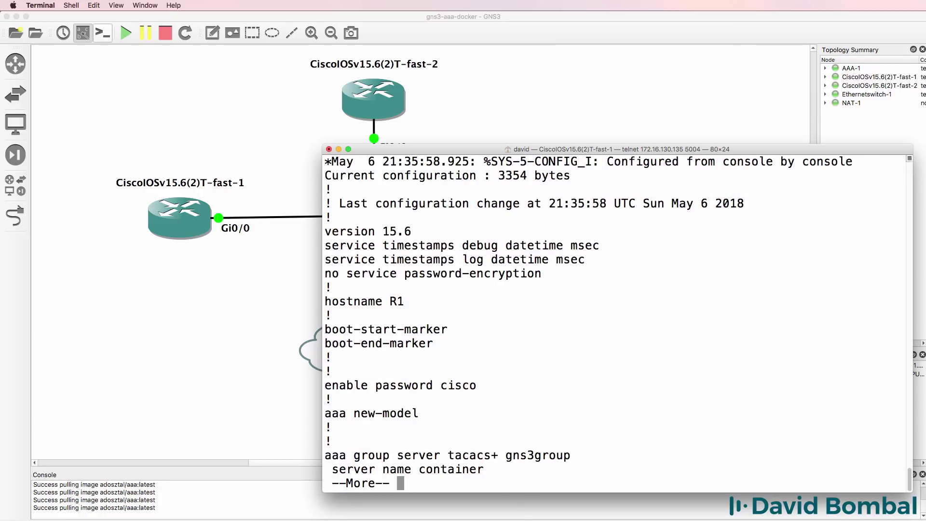
key("Return")
key("Return")
key("Return")
key("Return")
key("Return")
key("Return")
key("Return")
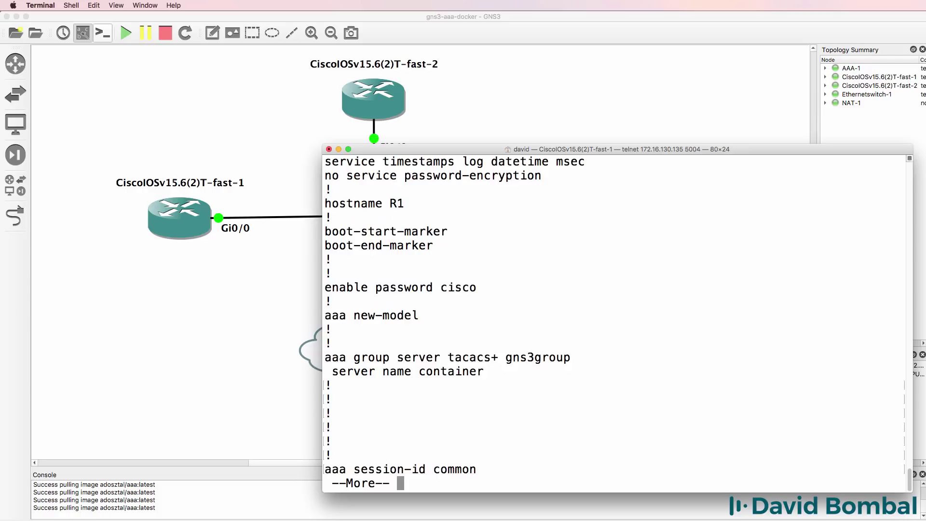
key("Return")
key("Return")
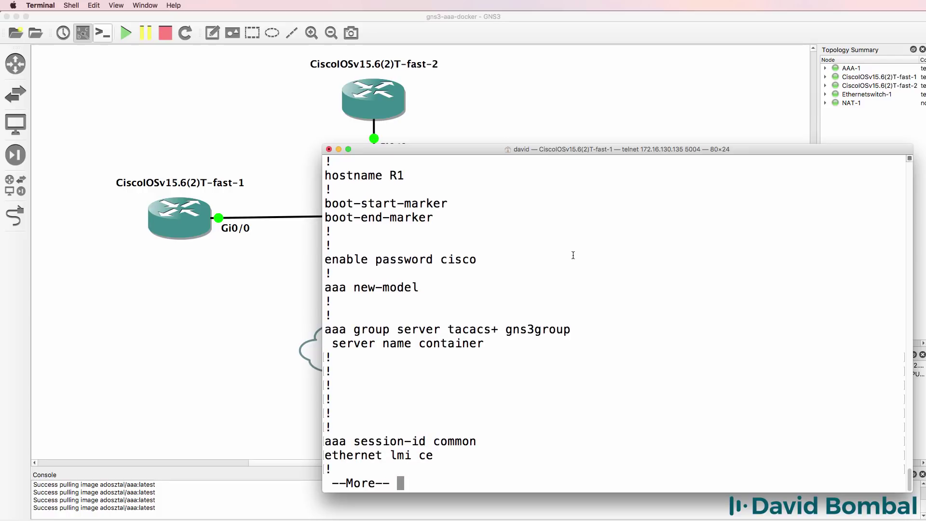
left_click_drag(488, 261, 288, 263)
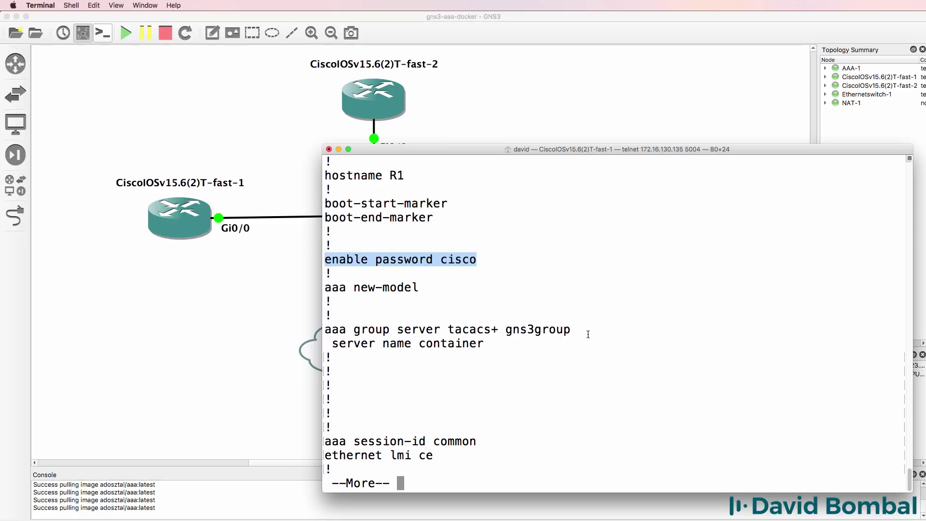
left_click_drag(588, 335, 309, 324)
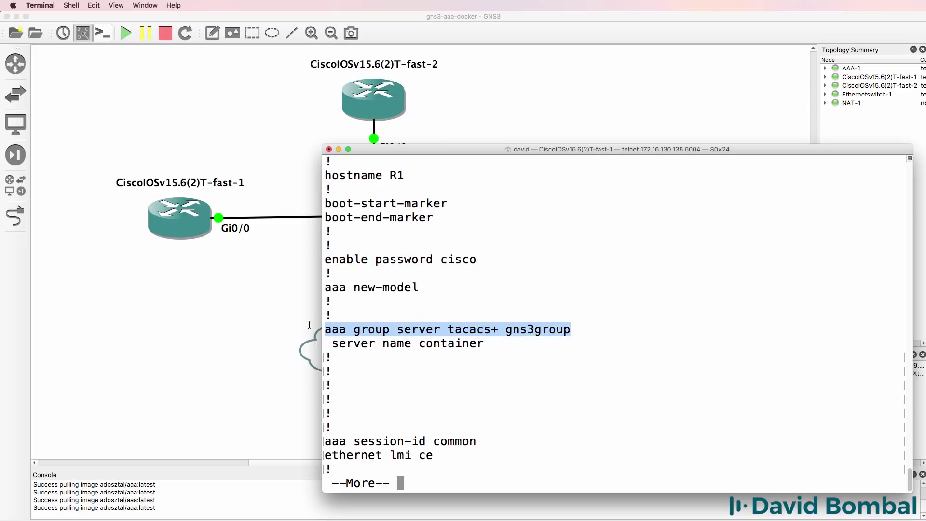
left_click_drag(502, 343, 297, 344)
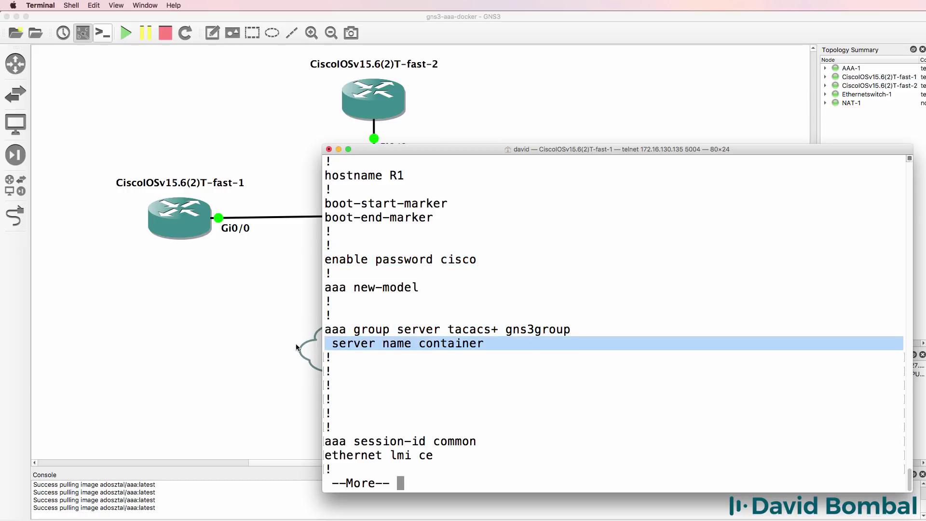
Highlight the tacacs server container lines: its IPv4 address and shared key.
key("space")
key("space")
key("space")
key("space")
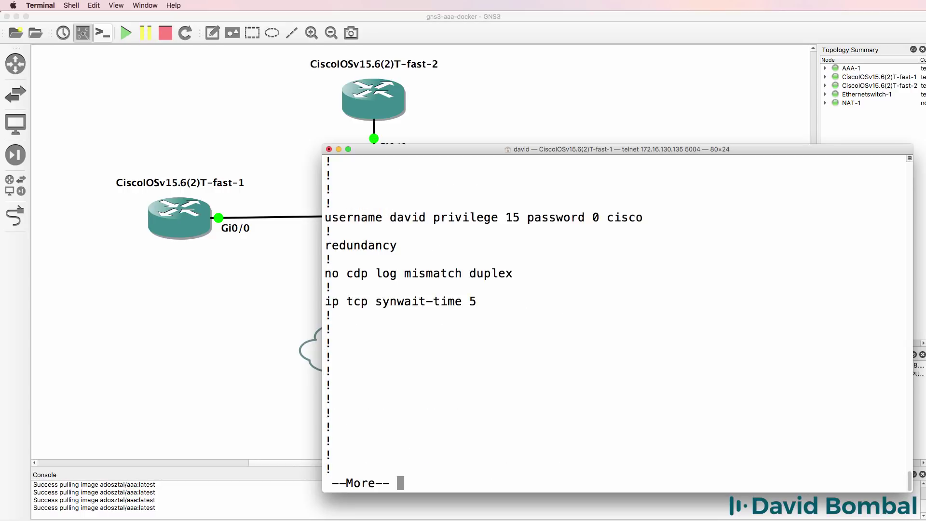
scroll(509, 314, "up", 8)
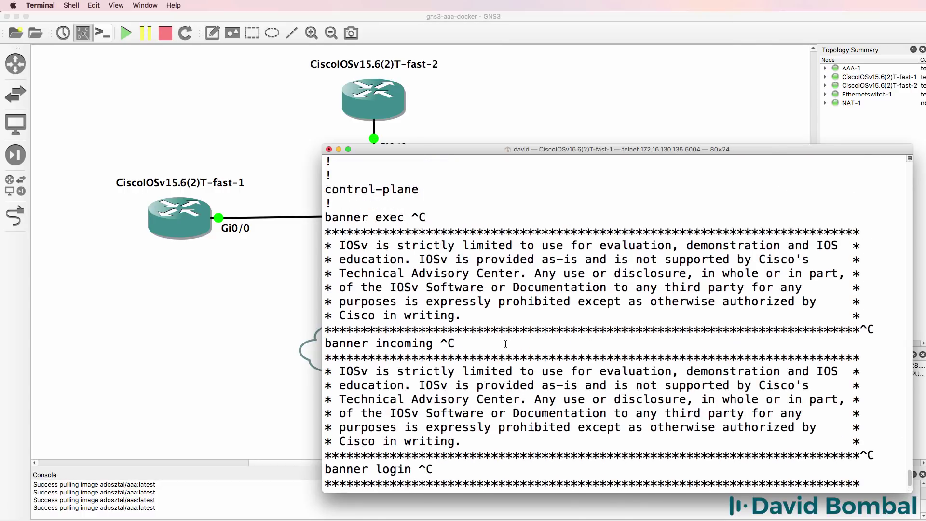
left_click_drag(501, 361, 269, 361)
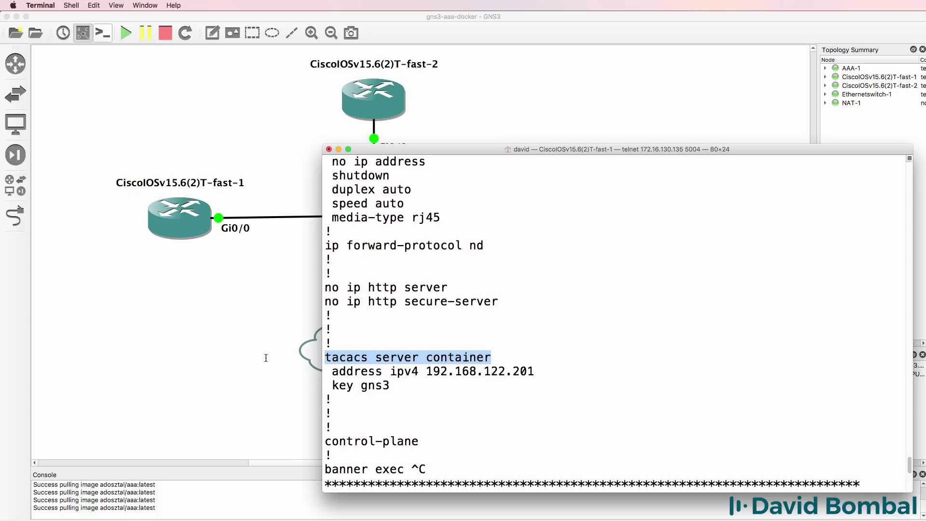
left_click_drag(535, 371, 283, 370)
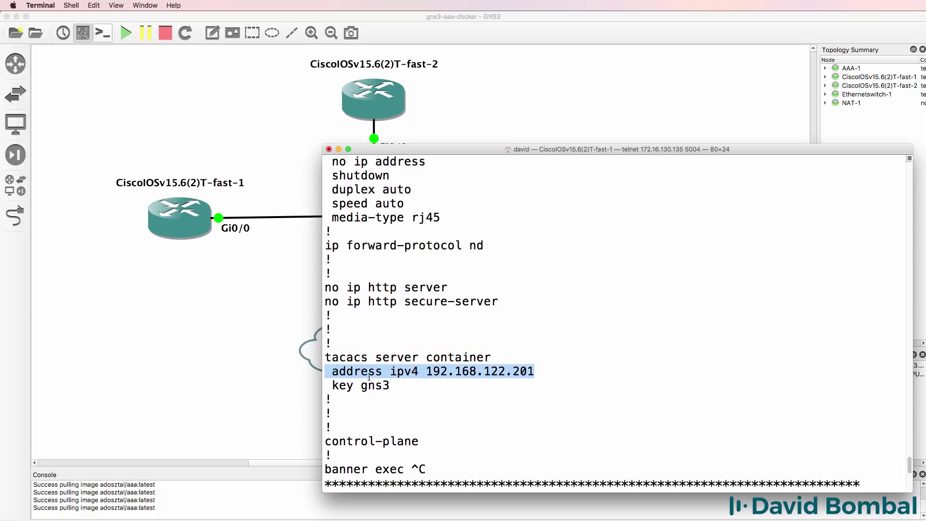
left_click_drag(407, 389, 304, 381)
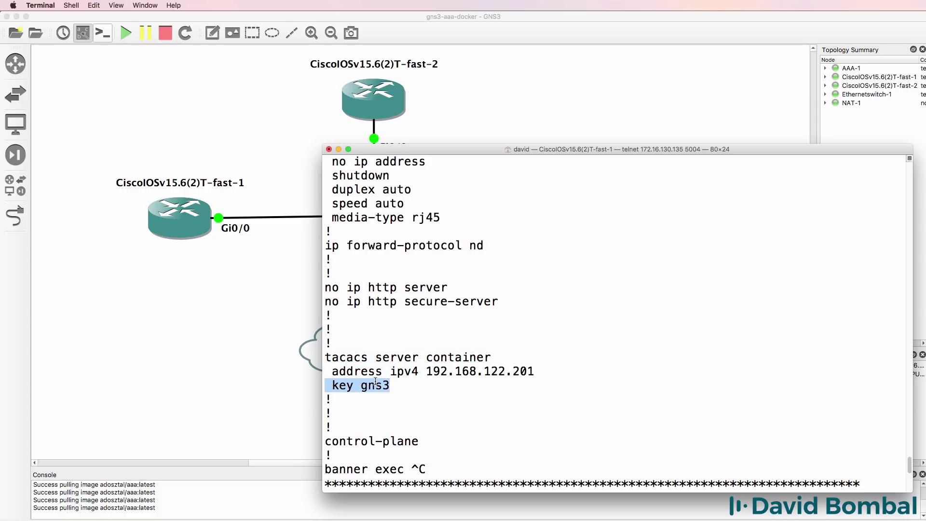
Scroll through the remaining configuration and highlight the privilege-15 local user line.
scroll(375, 381, "up", 1)
scroll(375, 381, "up", 15)
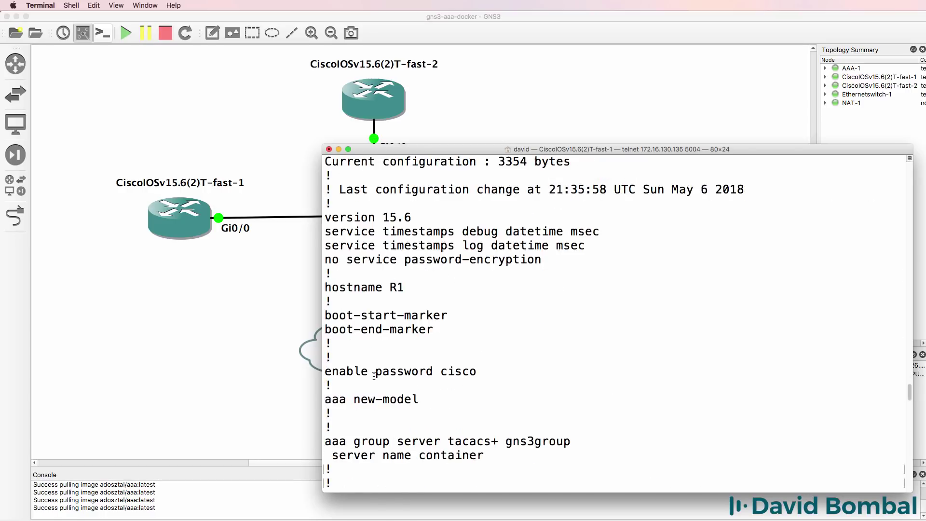
scroll(374, 377, "down", 4)
scroll(374, 377, "down", 2)
left_click_drag(499, 287, 321, 270)
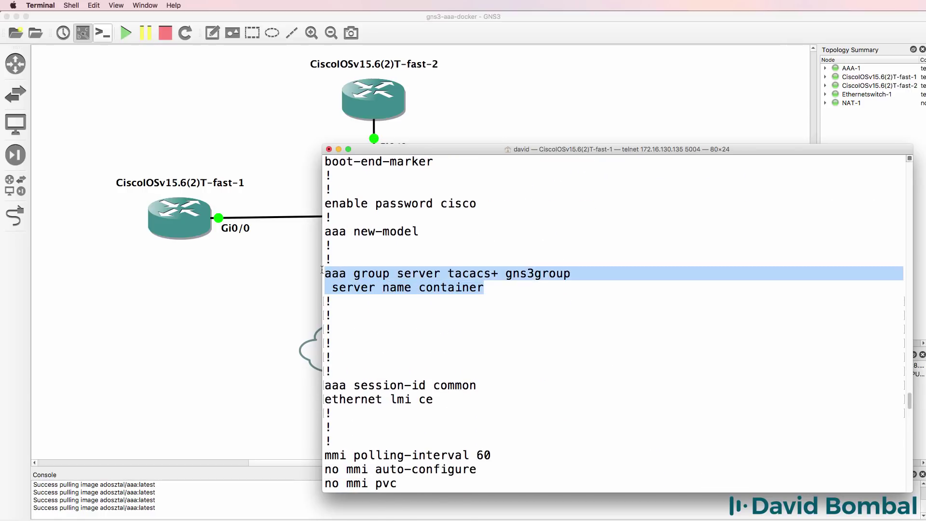
scroll(571, 338, "down", 3)
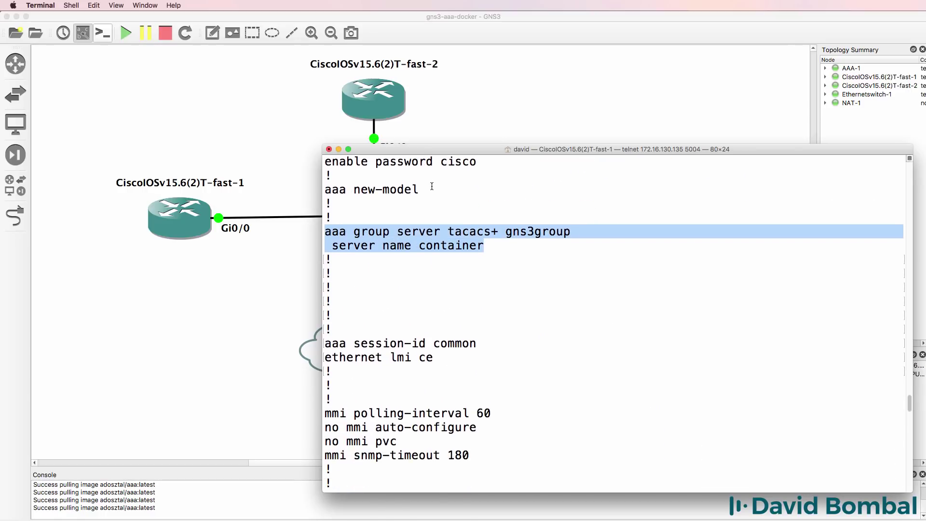
left_click_drag(431, 189, 301, 192)
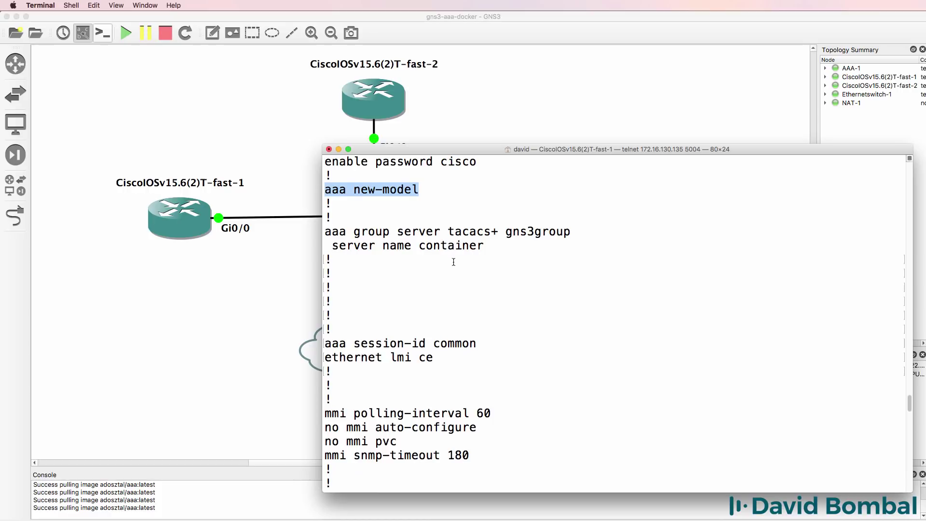
scroll(454, 262, "down", 10)
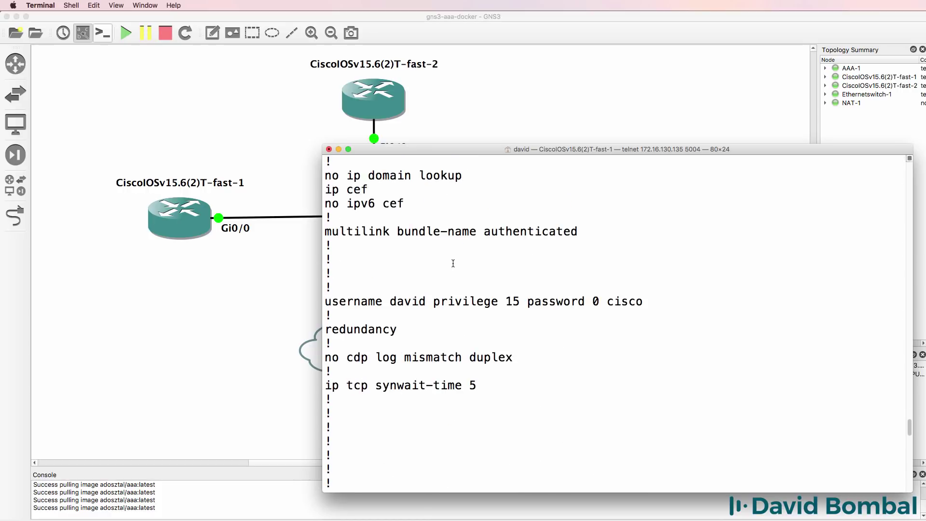
scroll(453, 263, "down", 4)
scroll(454, 263, "up", 2)
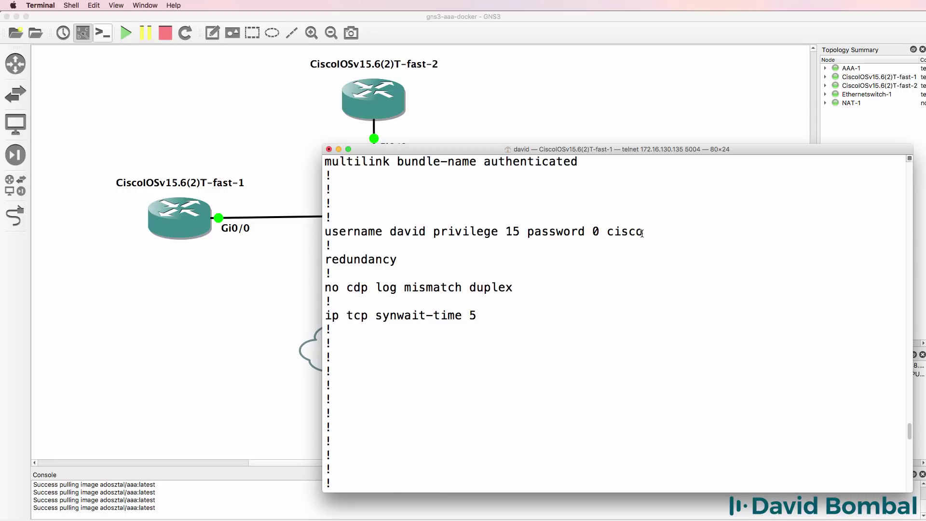
left_click_drag(643, 232, 303, 232)
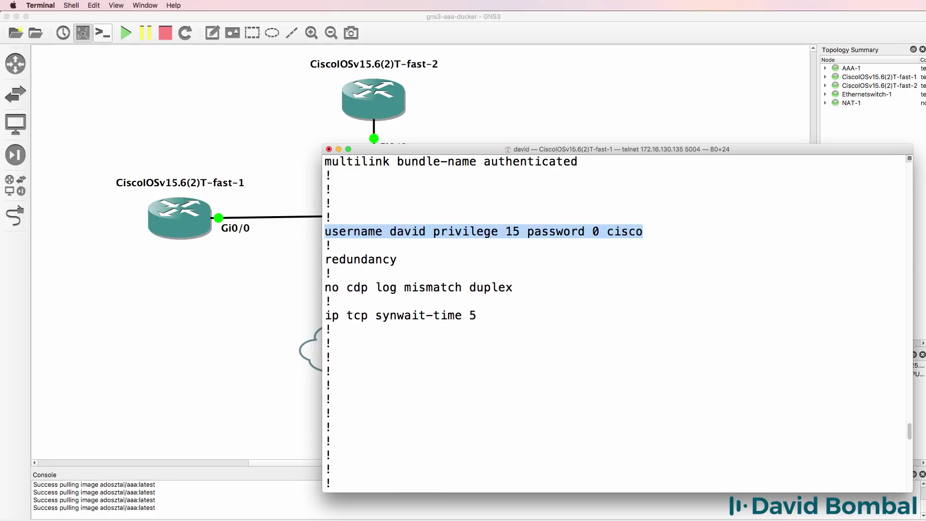
scroll(723, 270, "down", 15)
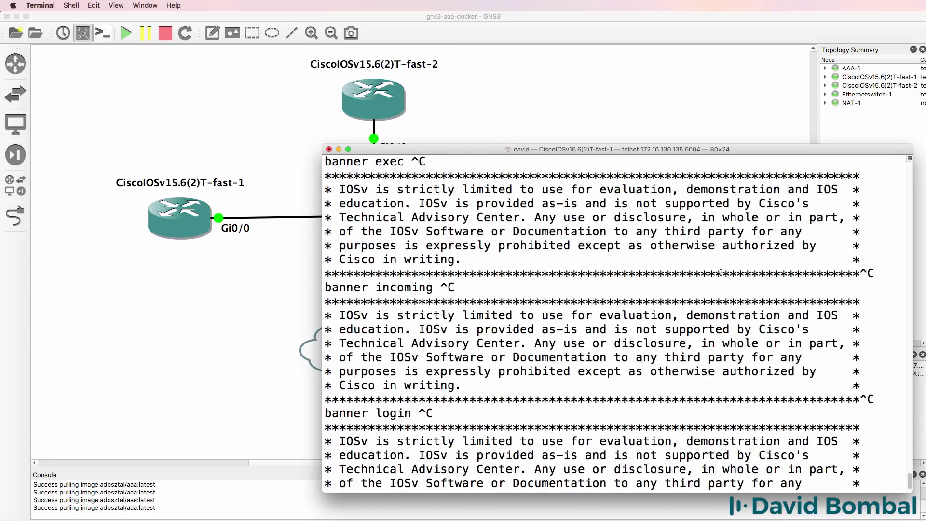
Allow all transport input protocols on R1's vty lines 0–4.
type("conf t")
key("Return")
type("l")
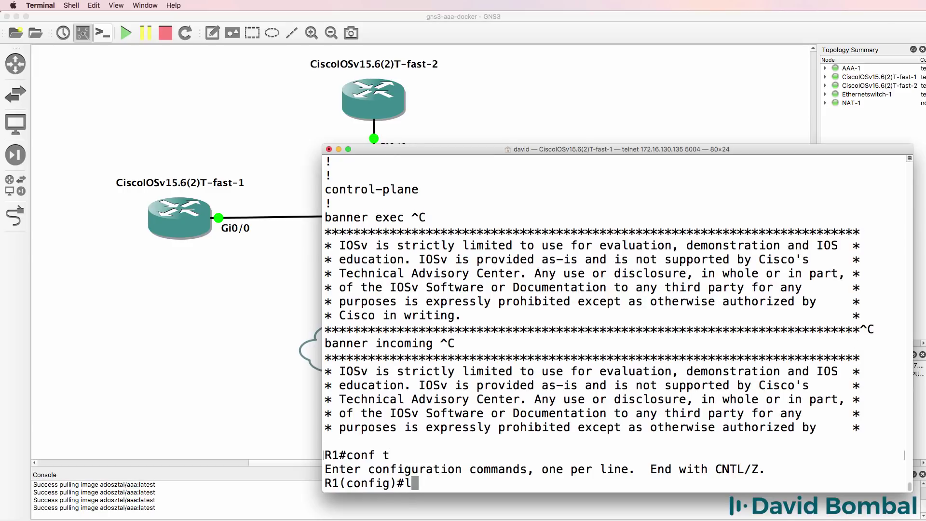
type("ine vty 0 4")
key("Return")
type("tran")
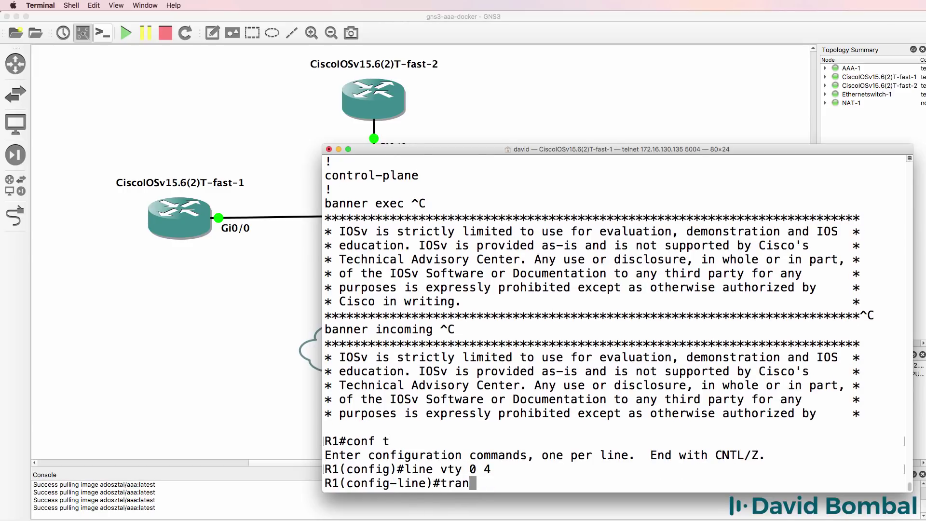
key("Tab")
type("in")
key("Tab")
type("all")
key("Return")
type("end")
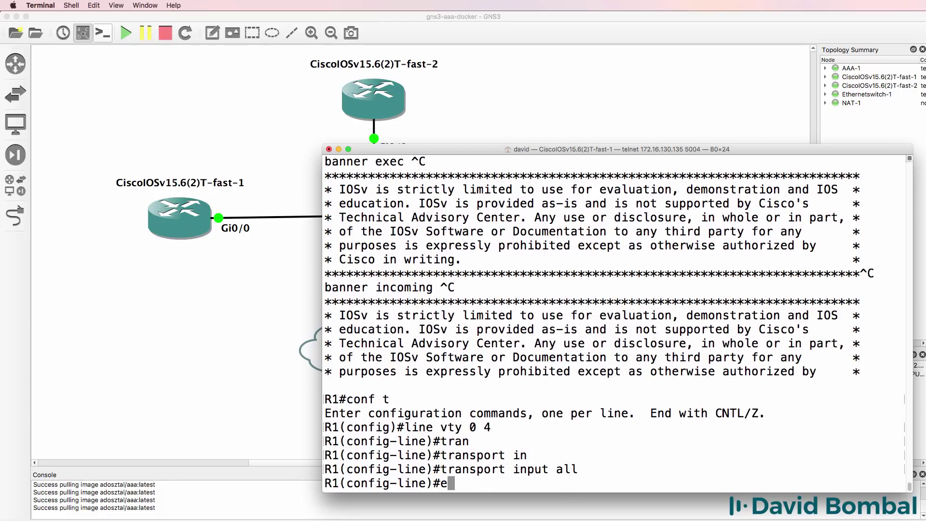
key("BackSpace")
key("BackSpace")
key("BackSpace")
type("exit")
key("Return")
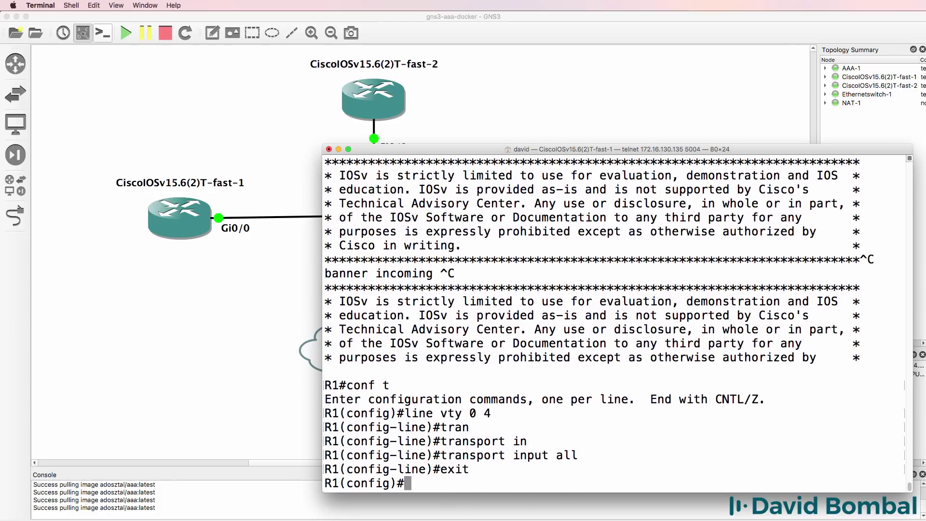
key("Return")
Set default login authentication to use group gns3group, falling back to local users.
type("aaa au")
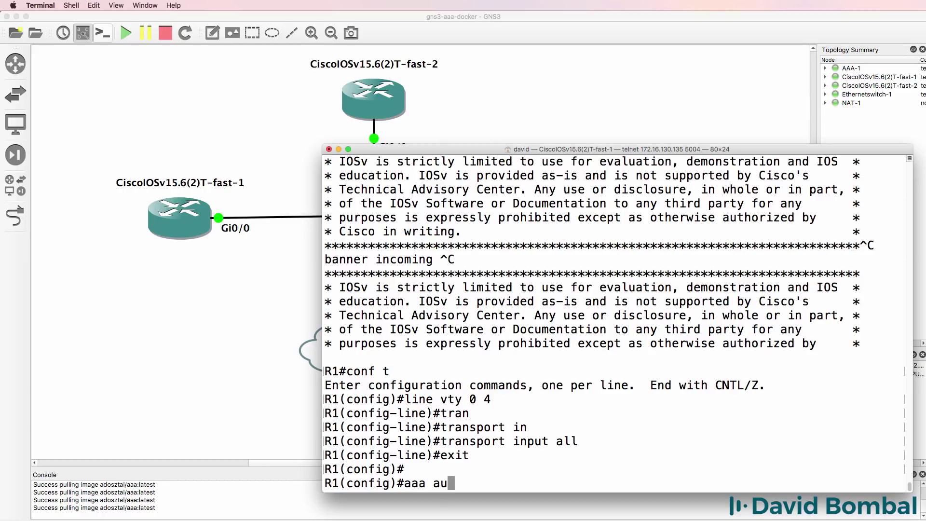
key("Tab")
type("th?en")
key("Tab")
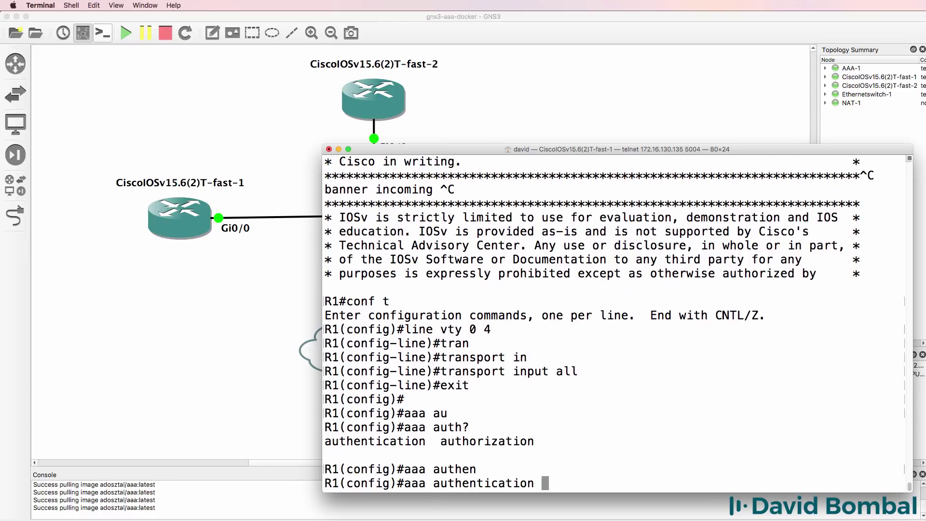
type("?")
type("lo")
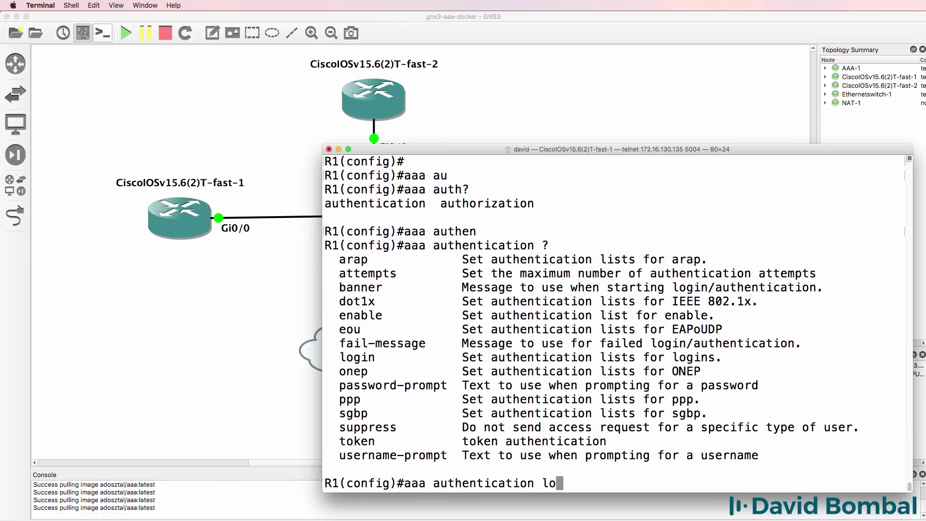
key("Tab")
type("?")
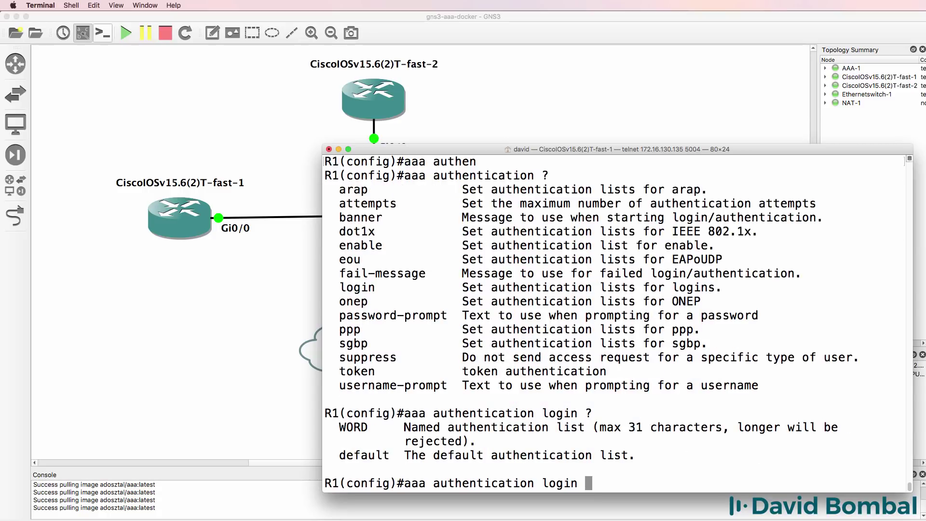
type("default")
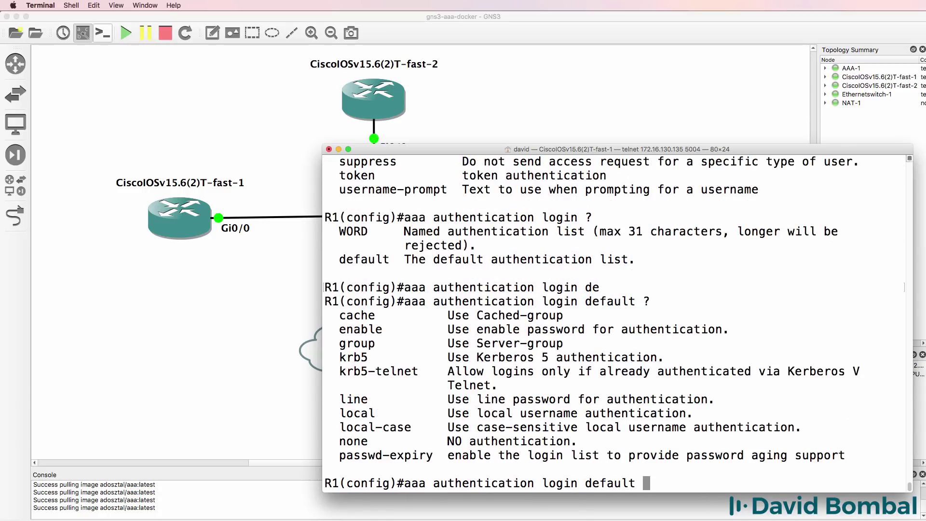
type("gor")
key("BackSpace")
key("BackSpace")
type("ro")
key("Tab")
type("?")
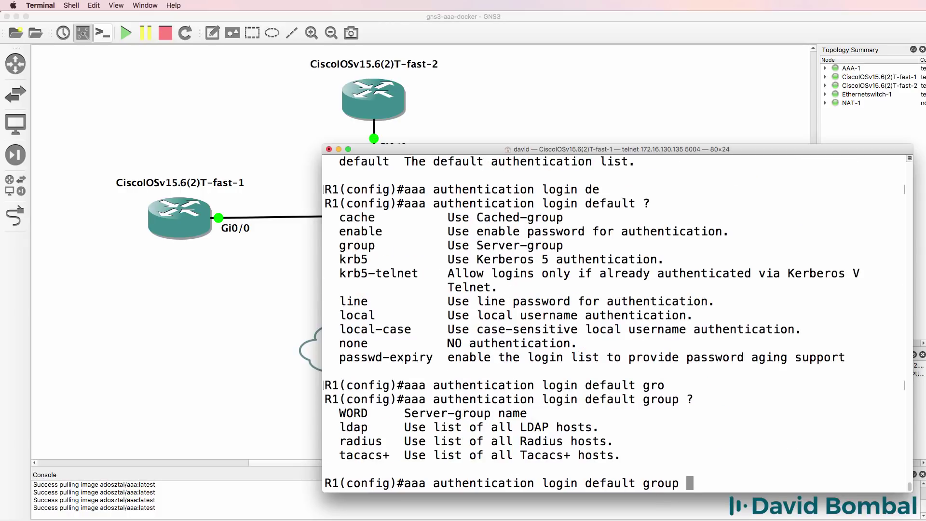
type("gns3")
key("BackSpace")
key("BackSpace")
type("s3group ?local")
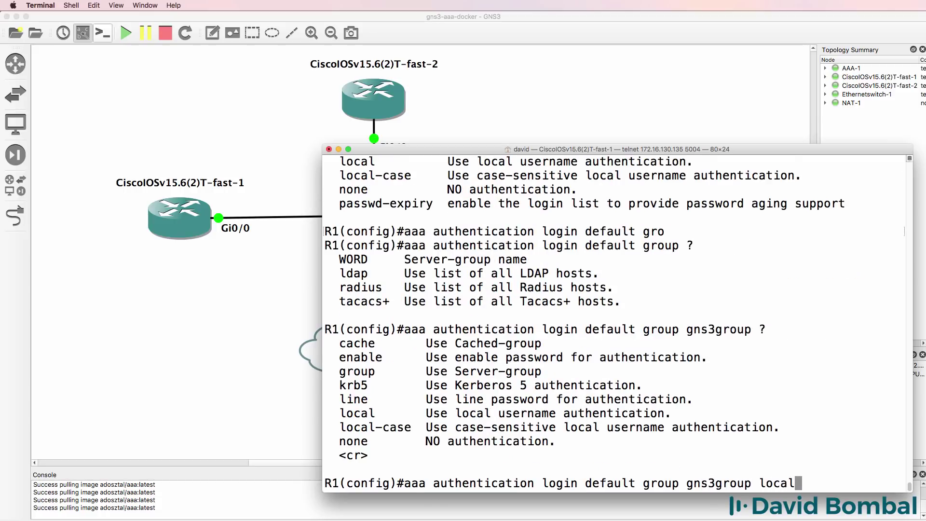
key("Return")
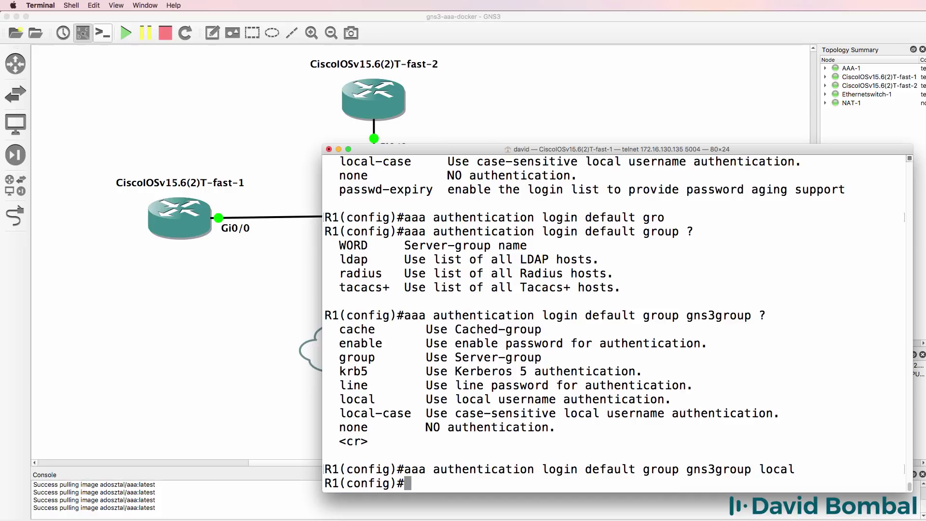
Leave configuration mode and display R1's running configuration.
type("end")
key("Return")
key("Return")
type("sh run")
key("Return")
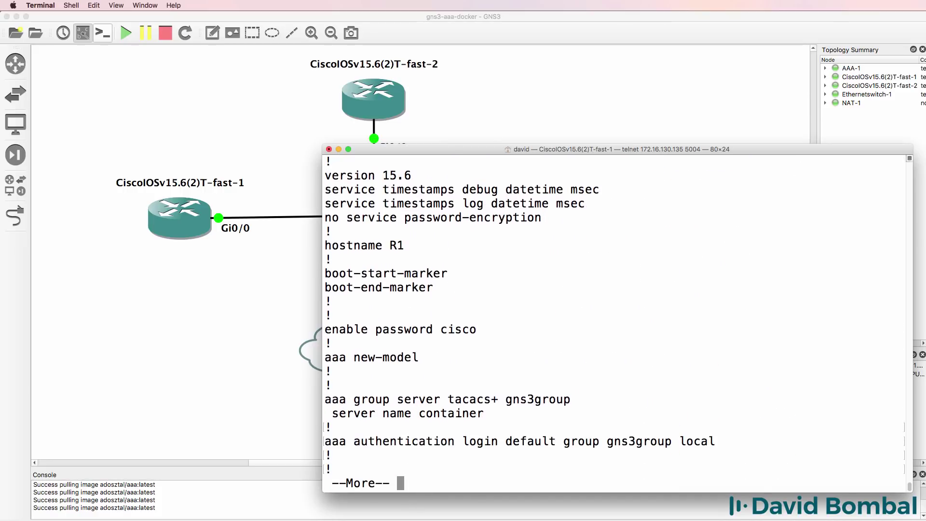
Highlight the aaa new-model, TACACS+ group server and default login authentication lines, then end the listing.
left_click_drag(445, 342, 285, 337)
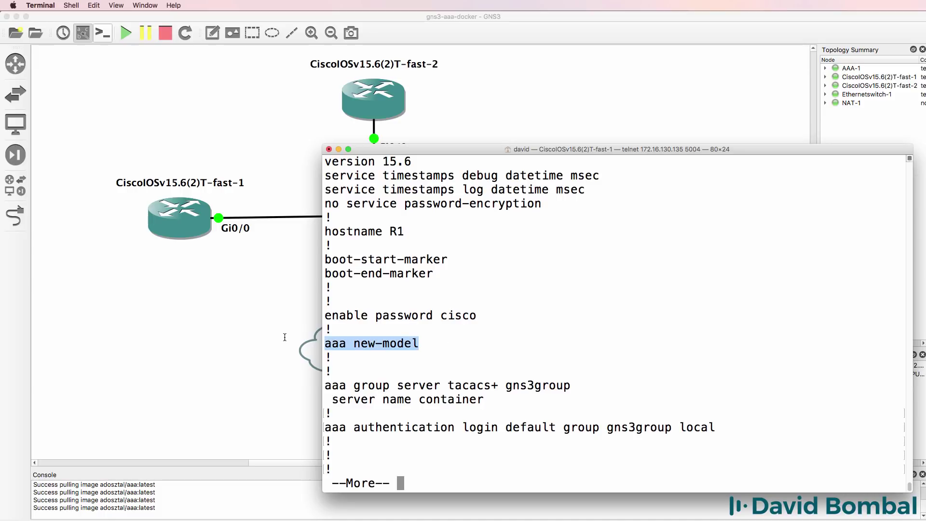
left_click_drag(483, 401, 315, 386)
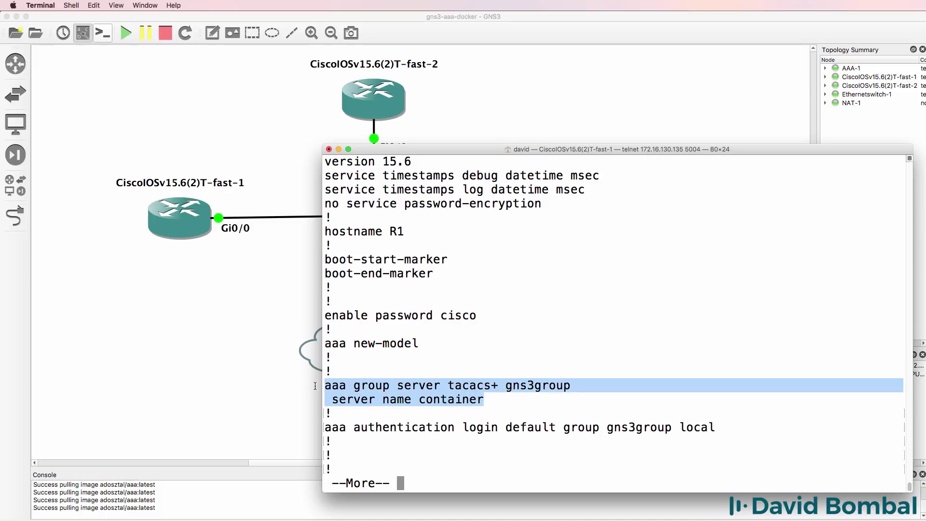
left_click_drag(717, 429, 316, 429)
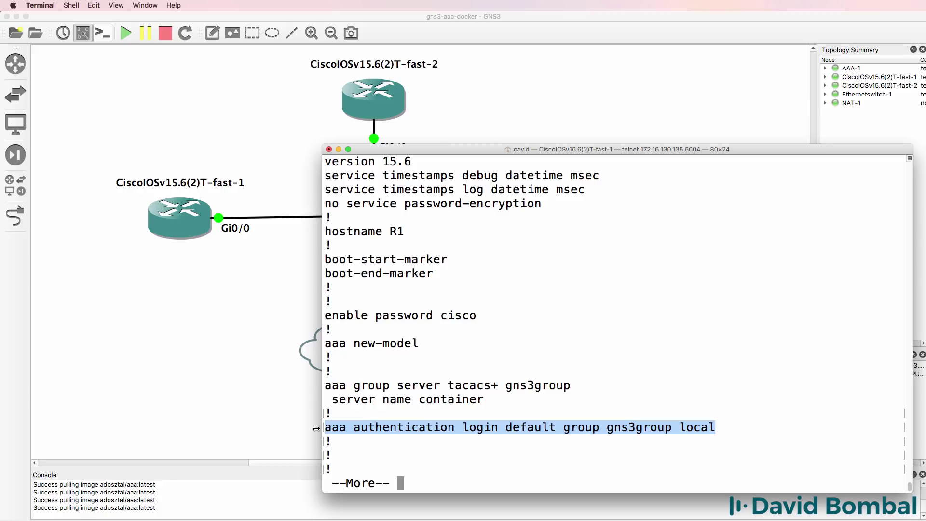
key("q")
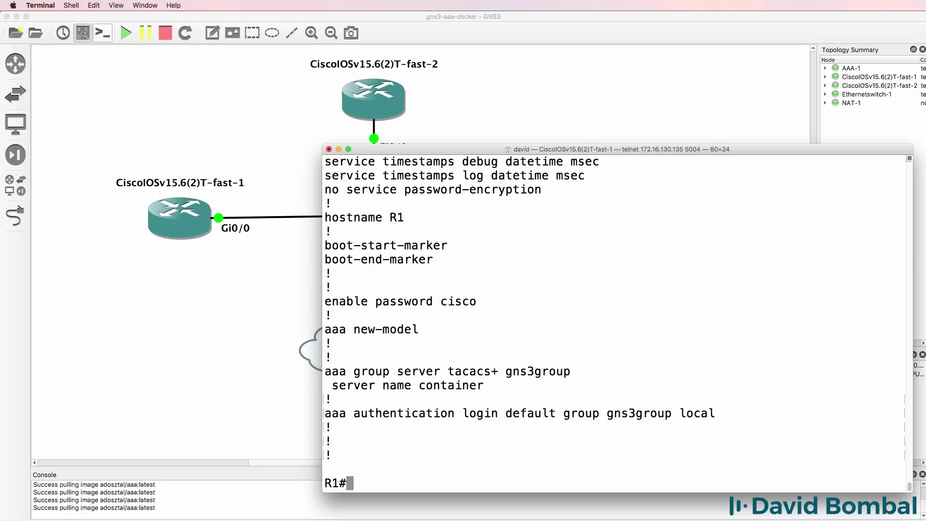
type("telnet")
key("BackSpace")
key("BackSpace")
key("BackSpace")
key("BackSpace")
key("BackSpace")
key("BackSpace")
key("BackSpace")
List R1's interfaces and IP addresses with sh ip int brief.
type("sh ip itn bri")
key("BackSpace")
key("BackSpace")
key("BackSpace")
key("BackSpace")
key("BackSpace")
key("BackSpace")
type("nt brief")
key("Return")
Telnet to 192.168.122.155, log in as gns3, exit, then check line usage with sh line.
type("te")
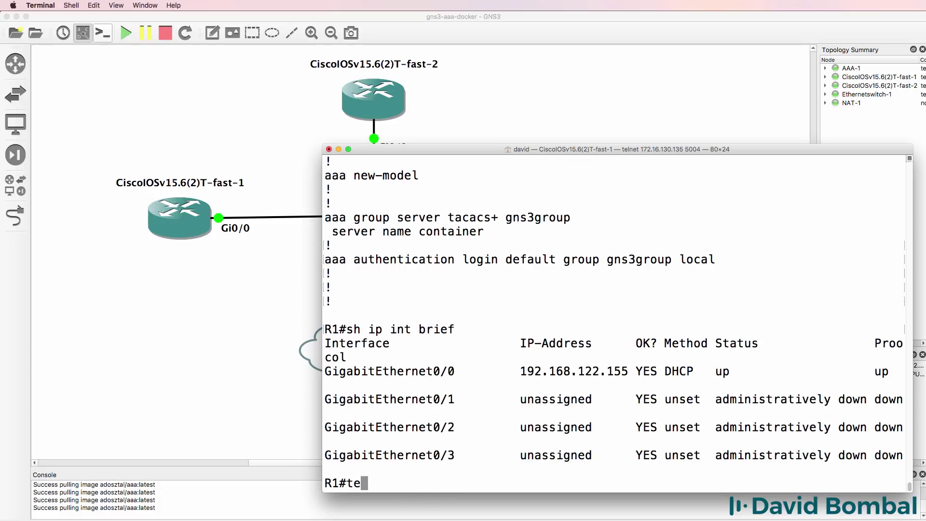
type("lnet 192.168.122.155")
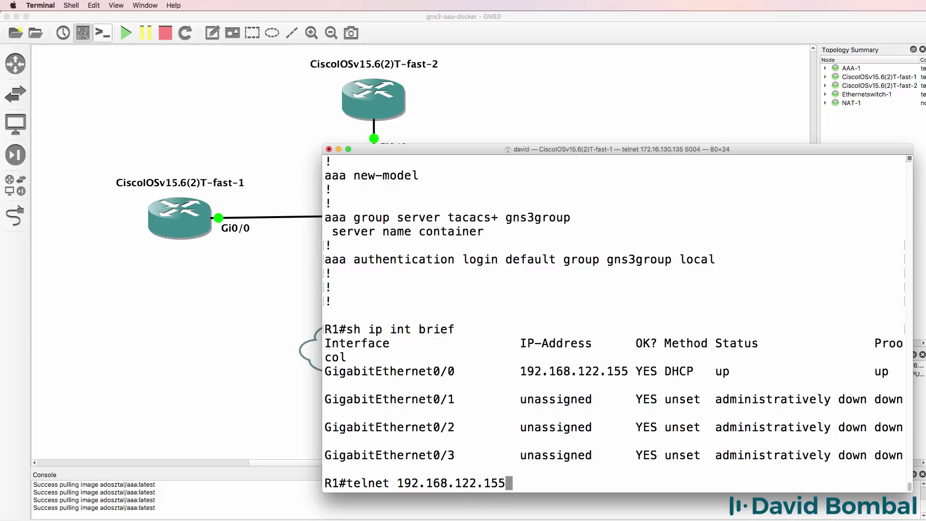
key("Return")
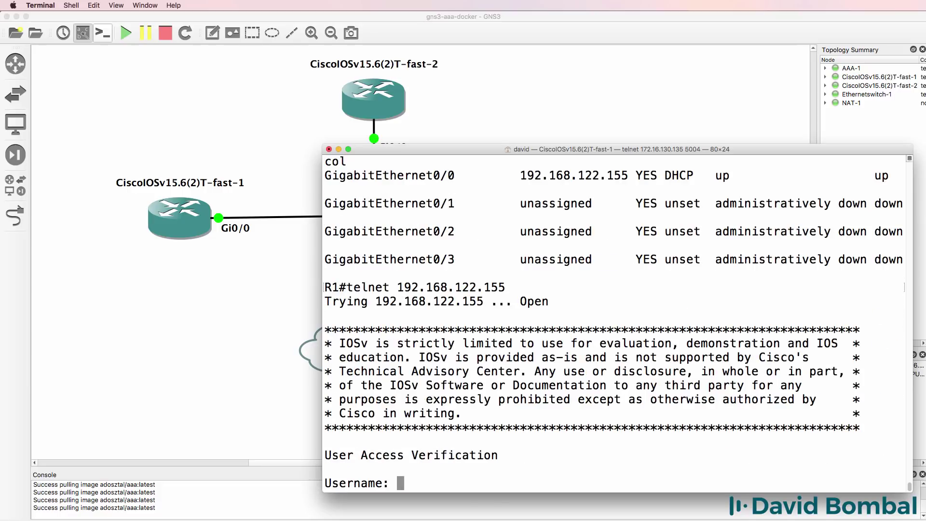
type("gns3")
key("Return")
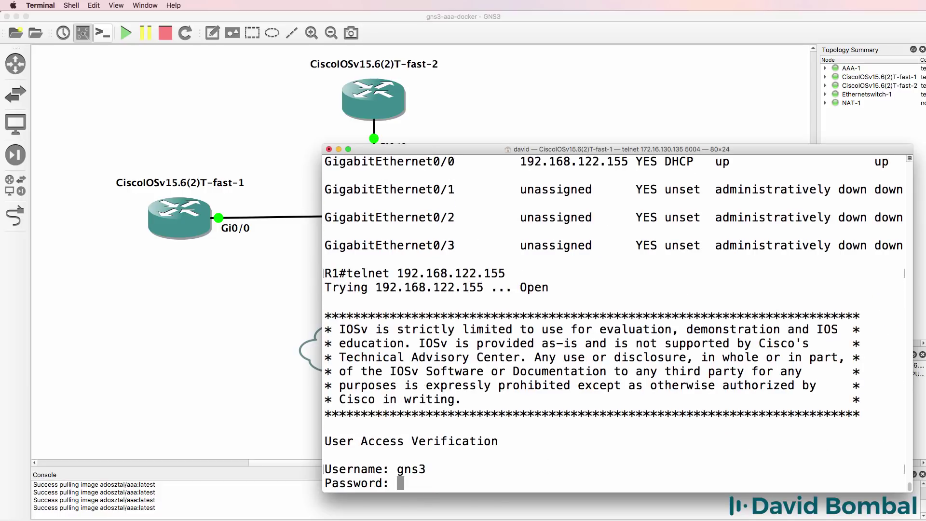
type("gns3")
key("Return")
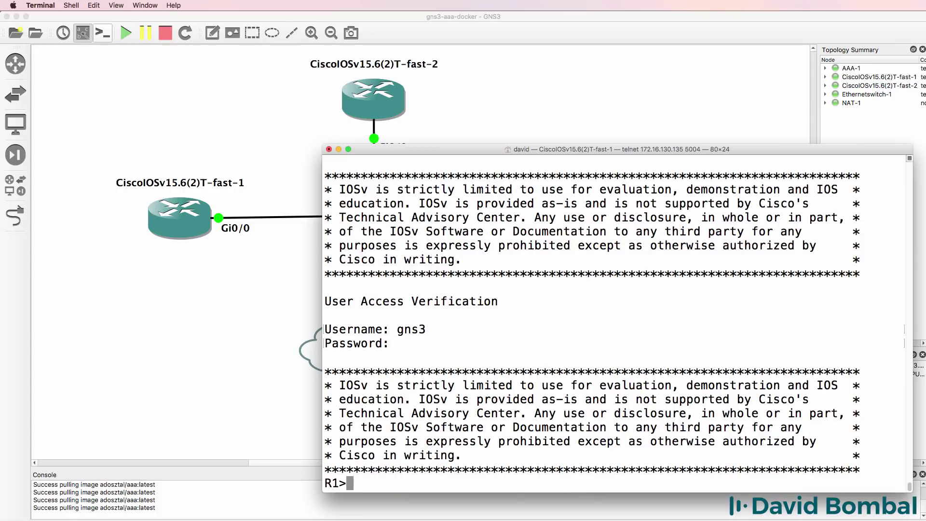
type("exit")
key("Return")
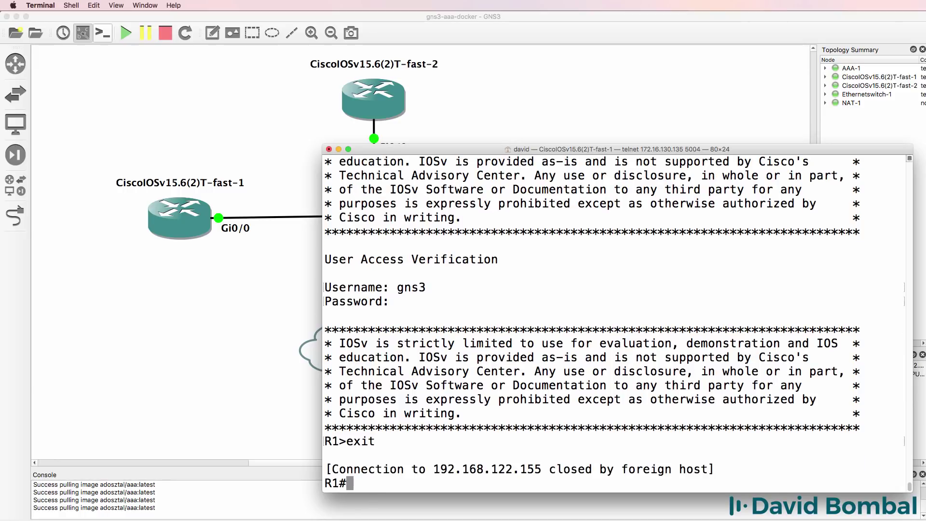
type("sh line")
key("Return")
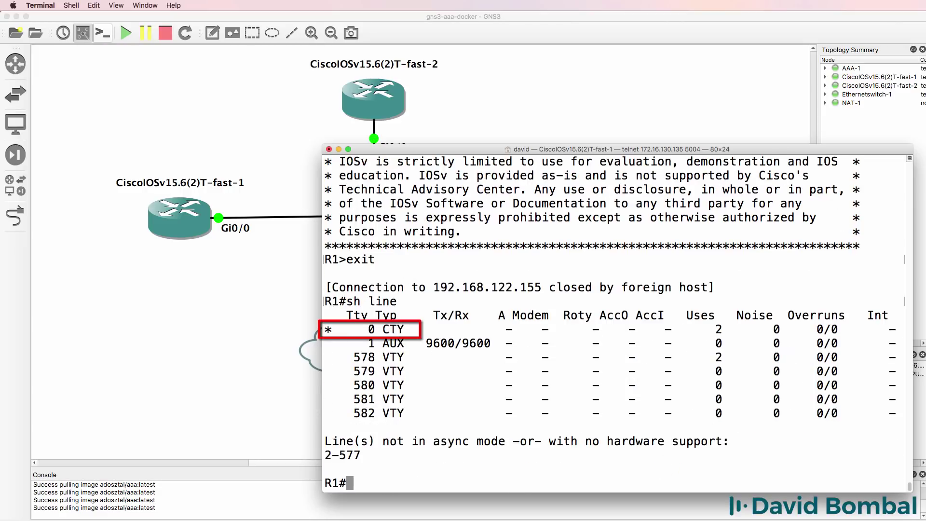
In global configuration, apply 'aaa authentication enable default enable' on R1.
type("conf t")
key("Return")
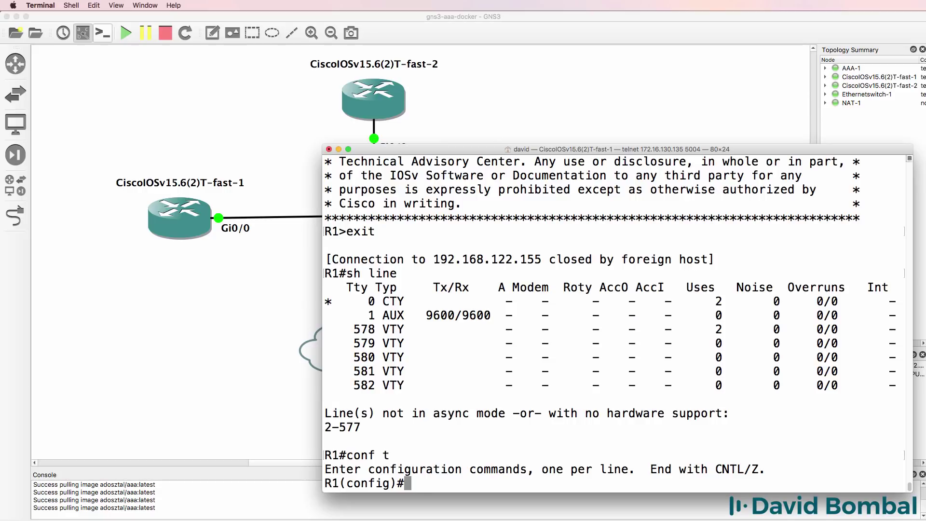
type("aaa u")
type("uth")
key("Tab")
type("en")
key("Tab")
type("?")
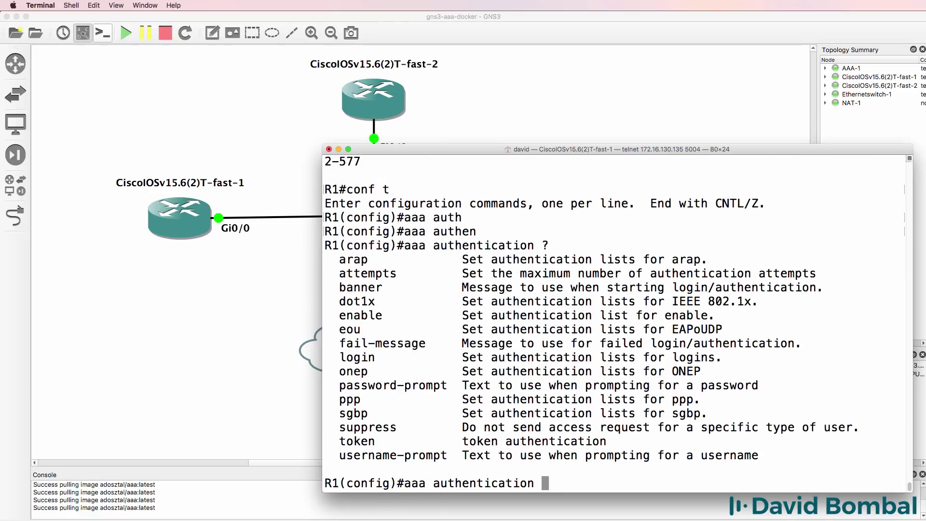
type("en")
key("Tab")
type("?de")
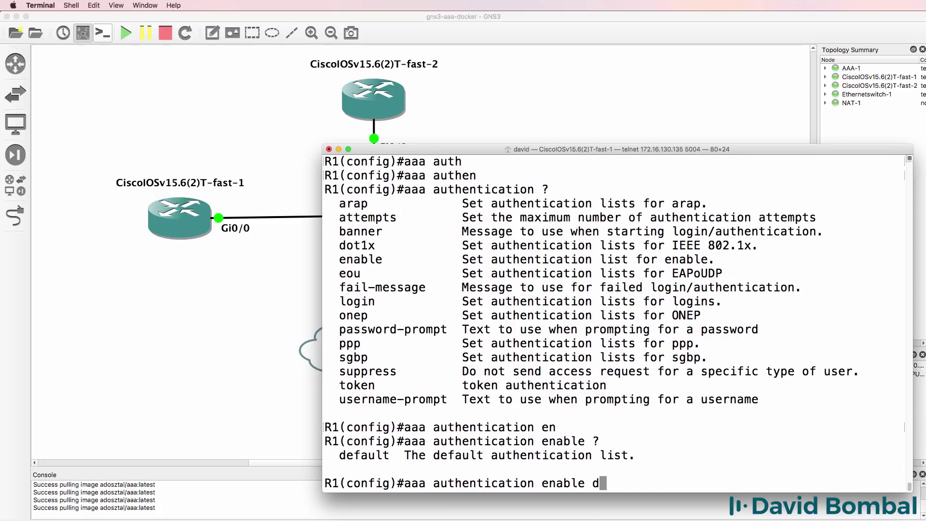
key("Tab")
type("?")
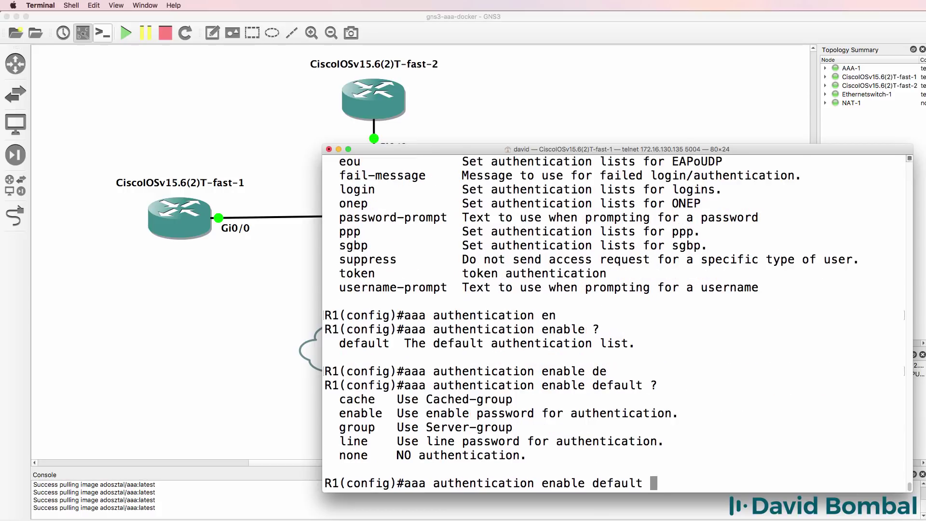
type("enable")
key("Return")
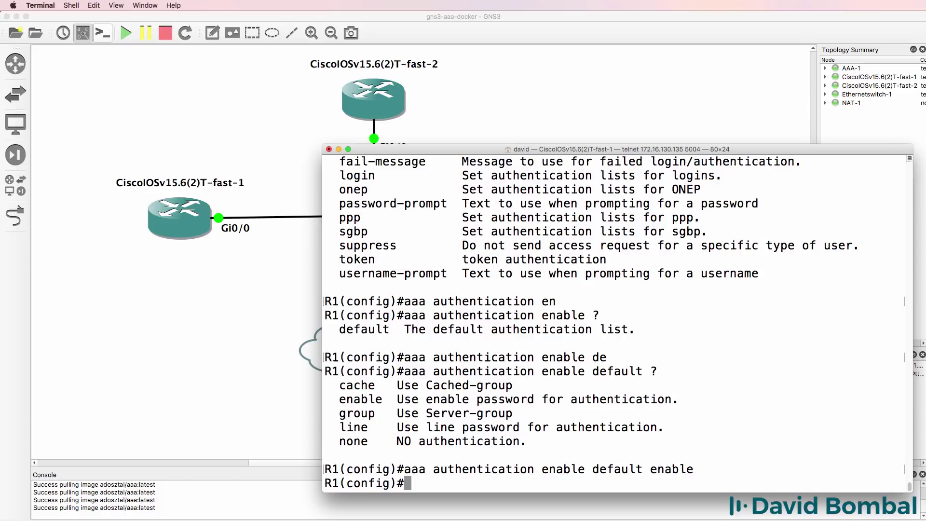
Leave configuration mode and telnet to 192.168.122.155, logging in as gns3.
type("end")
key("Return")
type("teln")
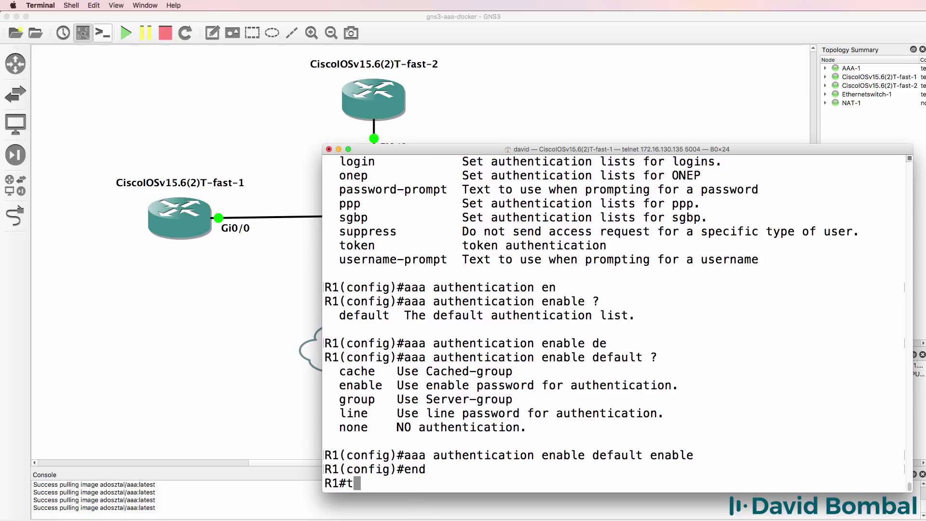
key("BackSpace")
key("BackSpace")
key("BackSpace")
key("BackSpace")
type("telnet 192.168.122.155")
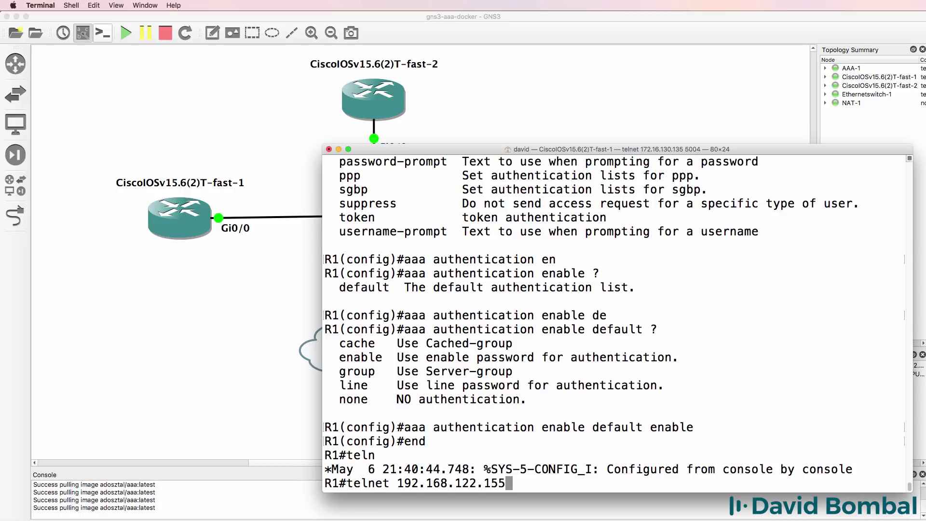
key("Return")
type("gns3")
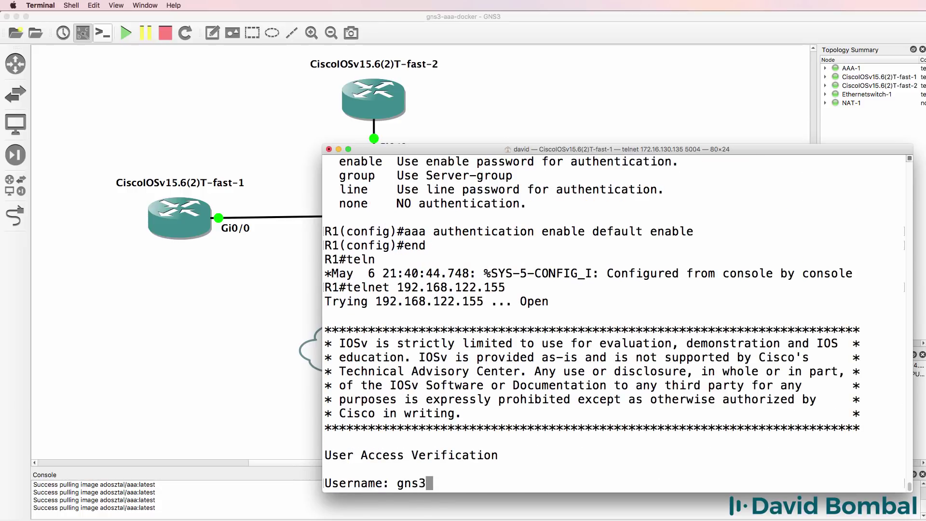
key("Return")
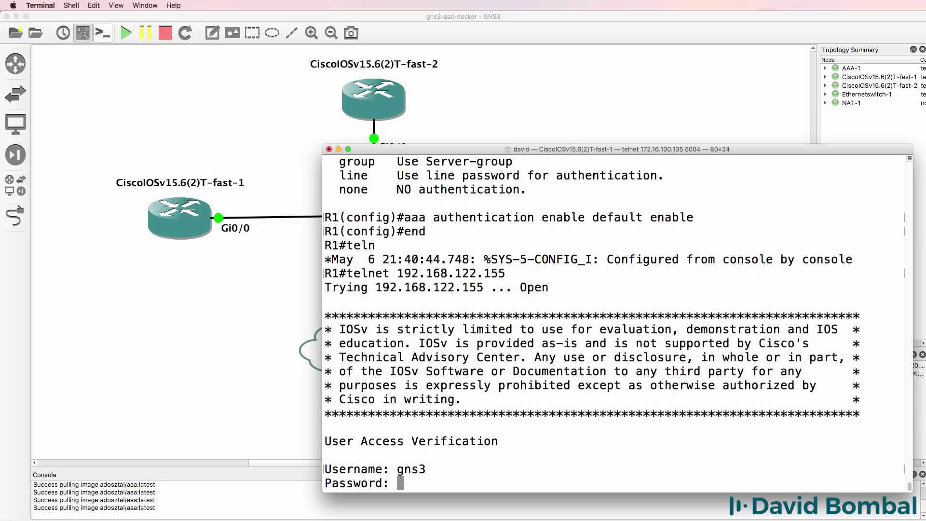
key("Return")
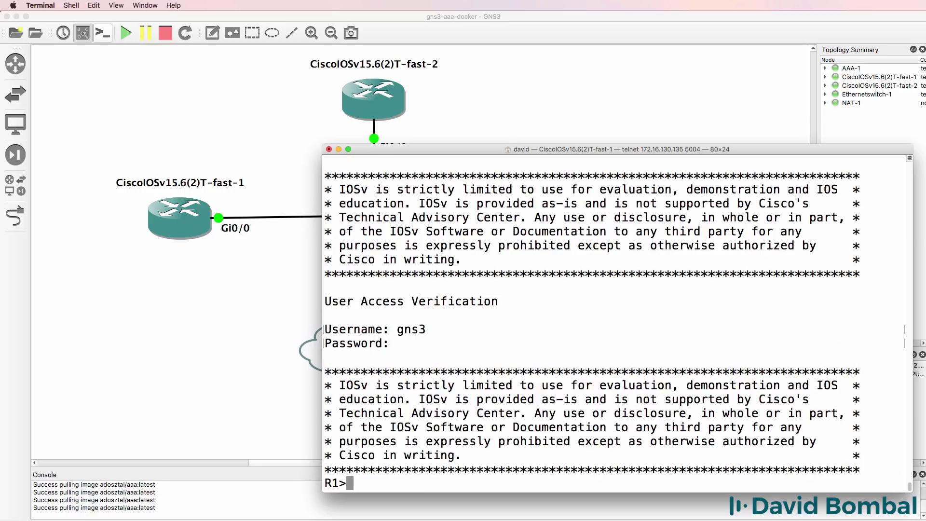
Enter privileged mode with the enable password, then close the telnet session.
type("en")
key("Return")
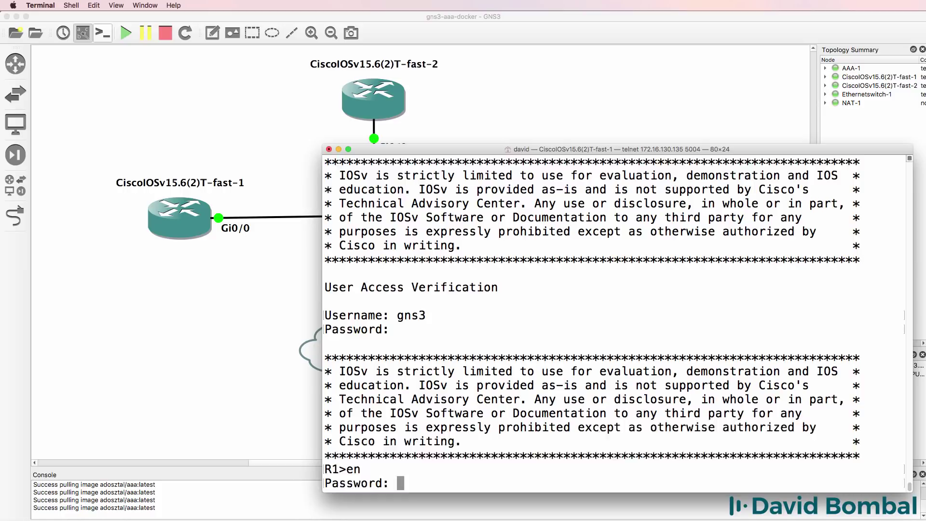
key("Return")
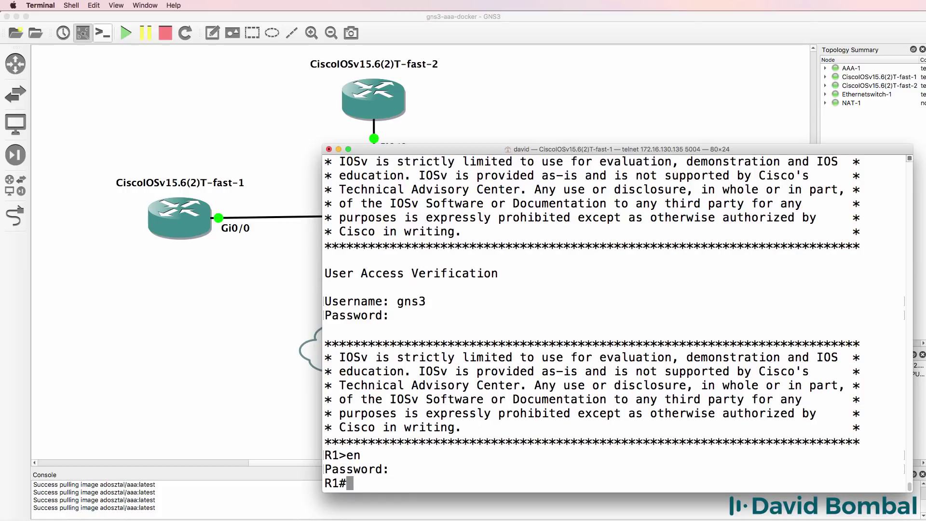
type("exit")
key("Return")
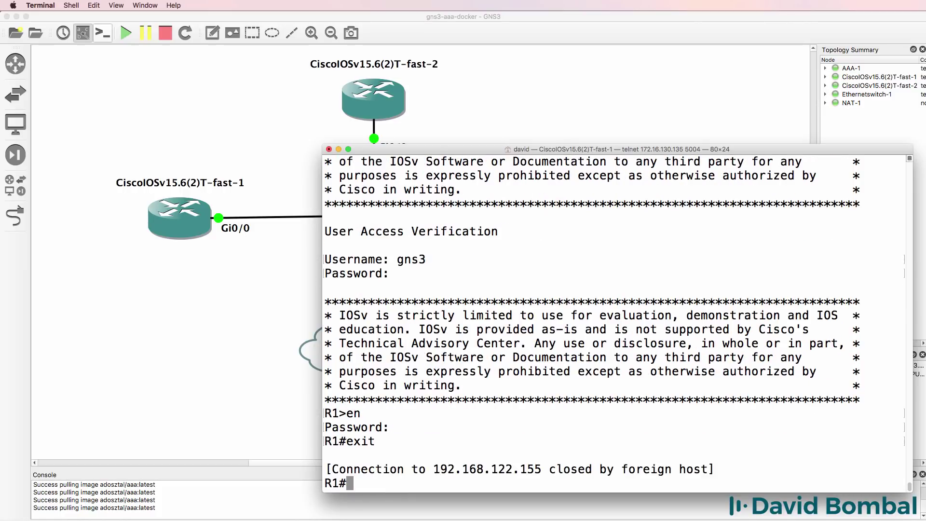
Log out of R1's console, log back in as the gns3 user, and run sh line.
type("exit")
key("Return")
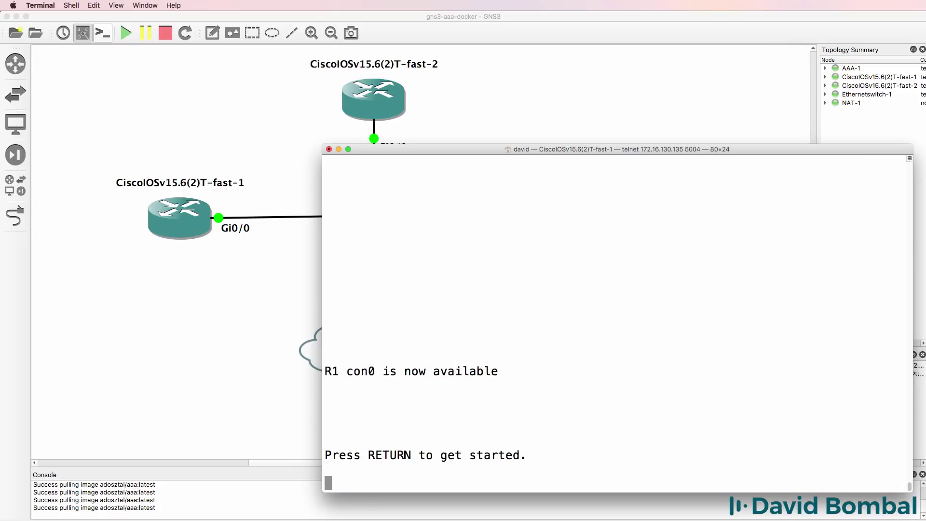
key("Return")
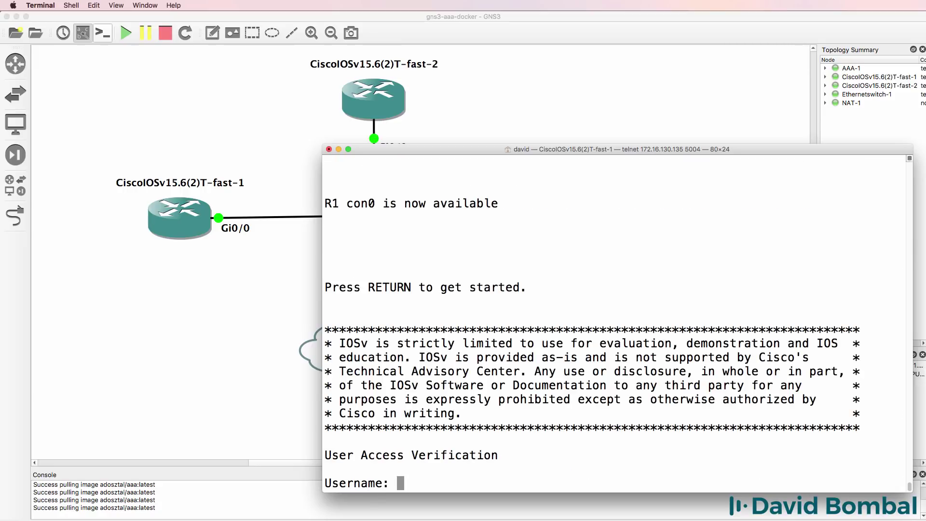
type("gns3")
key("Return")
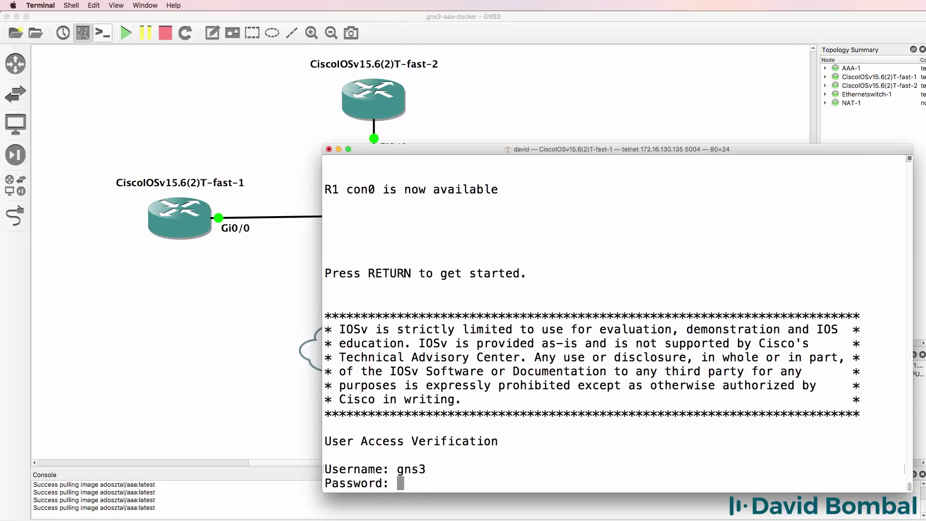
type("gns3")
key("Return")
type("sh line")
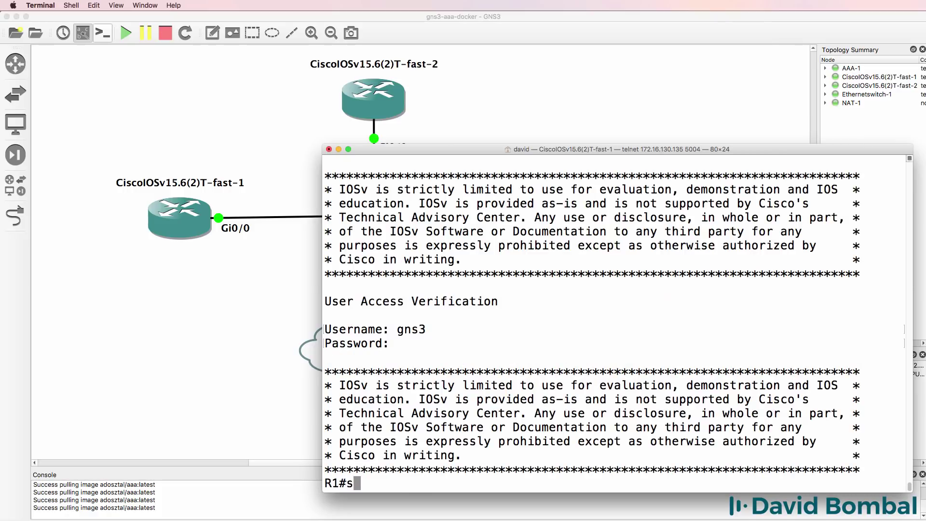
key("Return")
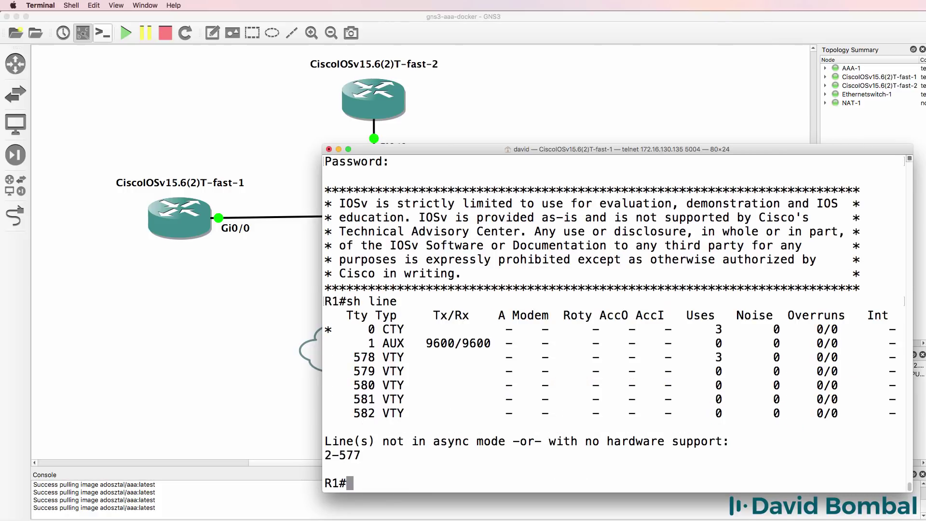
Turn on debug aaa authentication on R1.
type("debug aaa")
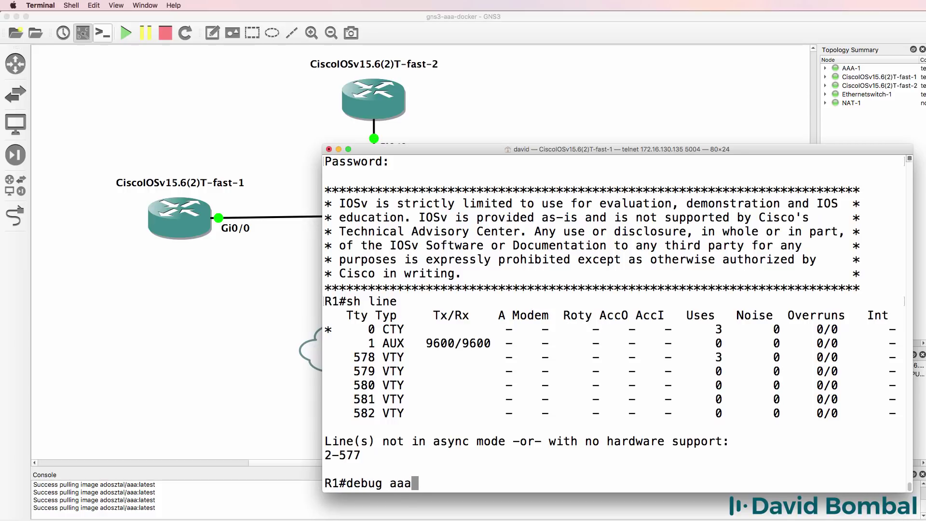
key("Return")
key("Up")
type("?")
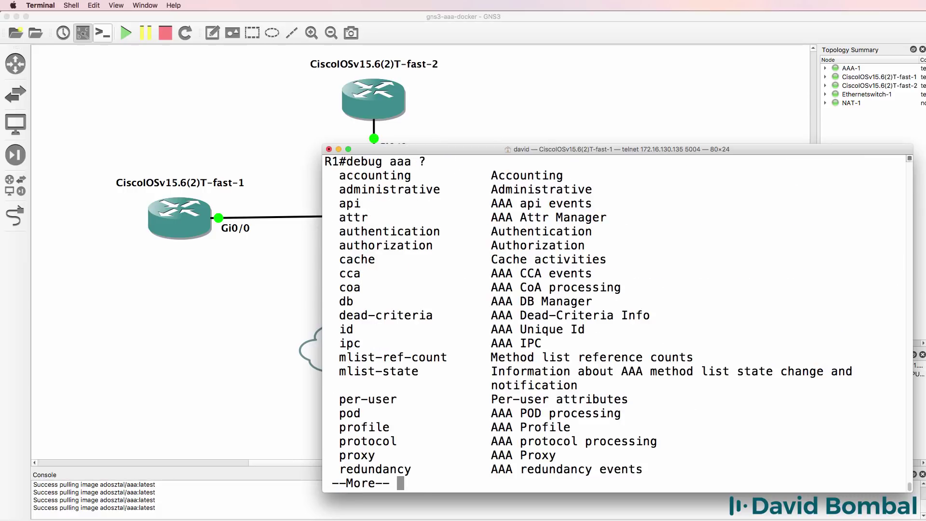
key("space")
type("a")
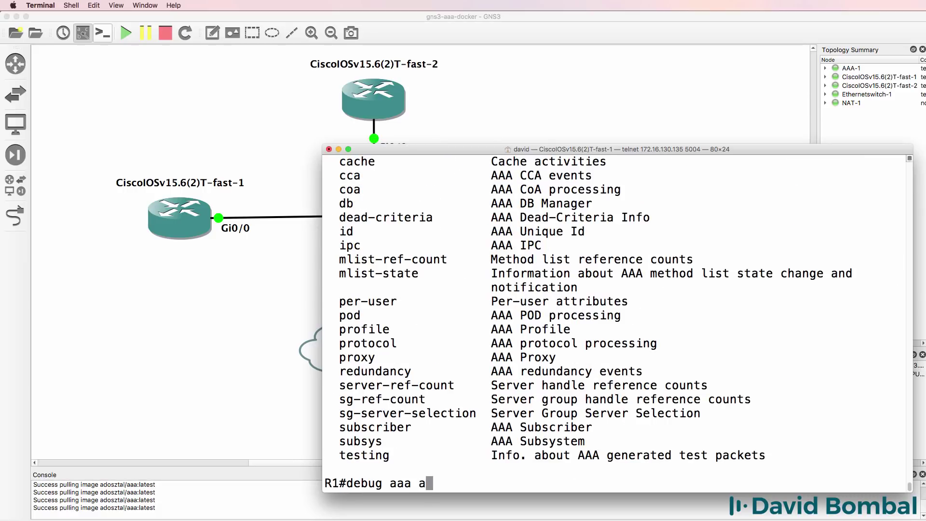
type("uthen")
key("Tab")
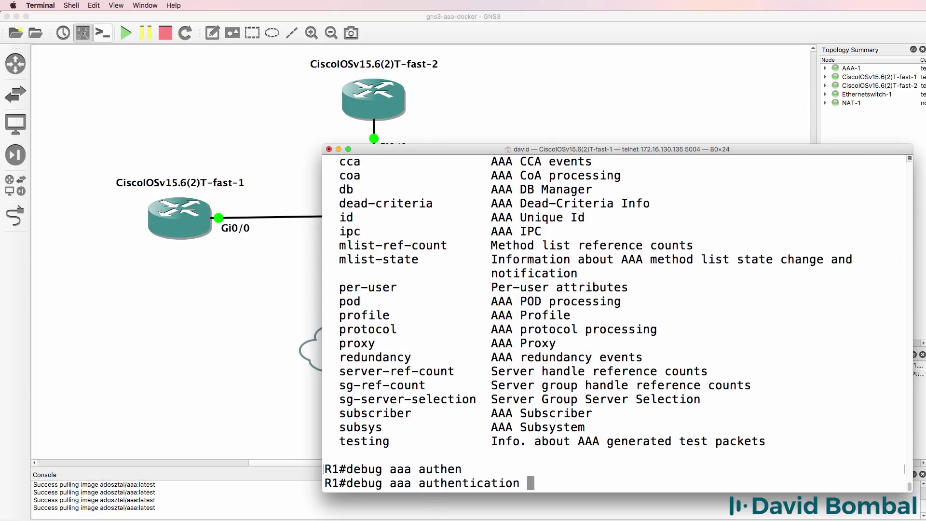
key("Return")
Turn on debug tacacs on R1.
type("debug")
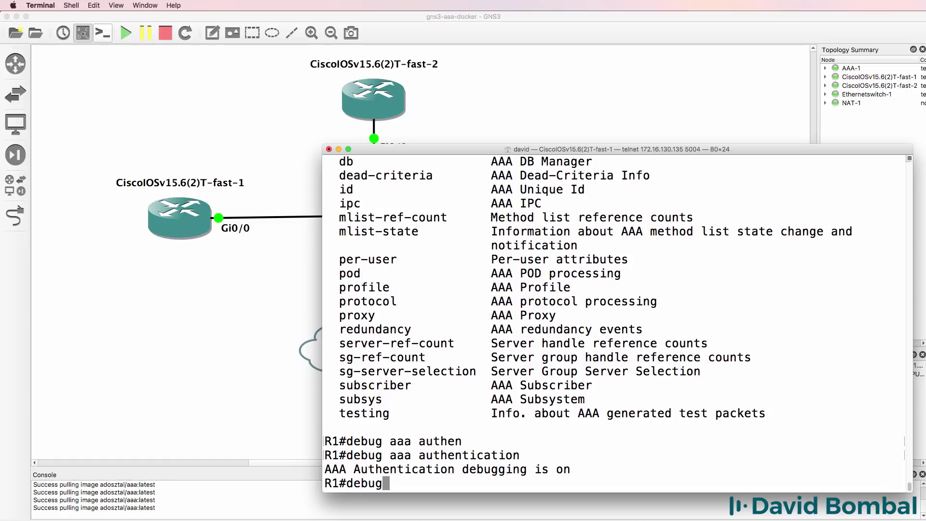
type(" ta")
key("Tab")
type("c")
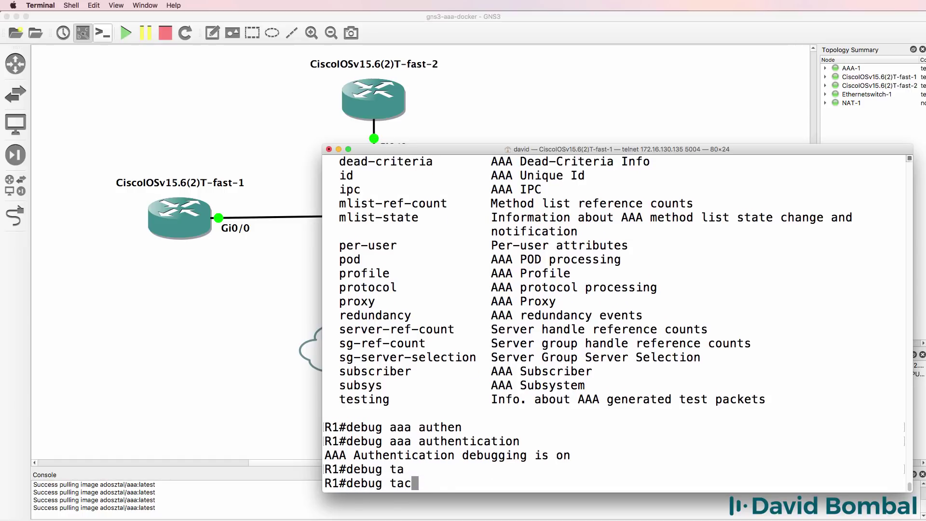
key("Tab")
key("Return")
Check interface addresses with sh ip int brief and telnet to 192.168.122.155.
type("sh ip int brief")
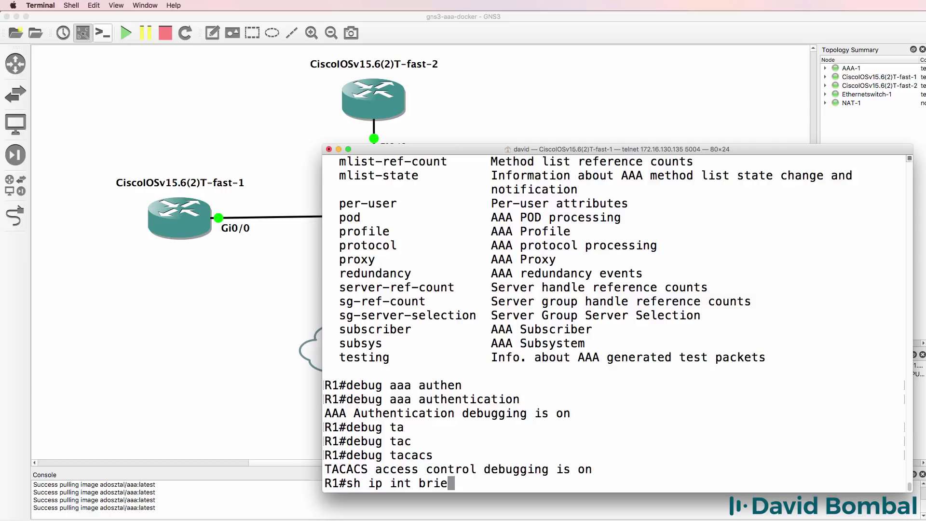
key("Return")
type("telnet 192")
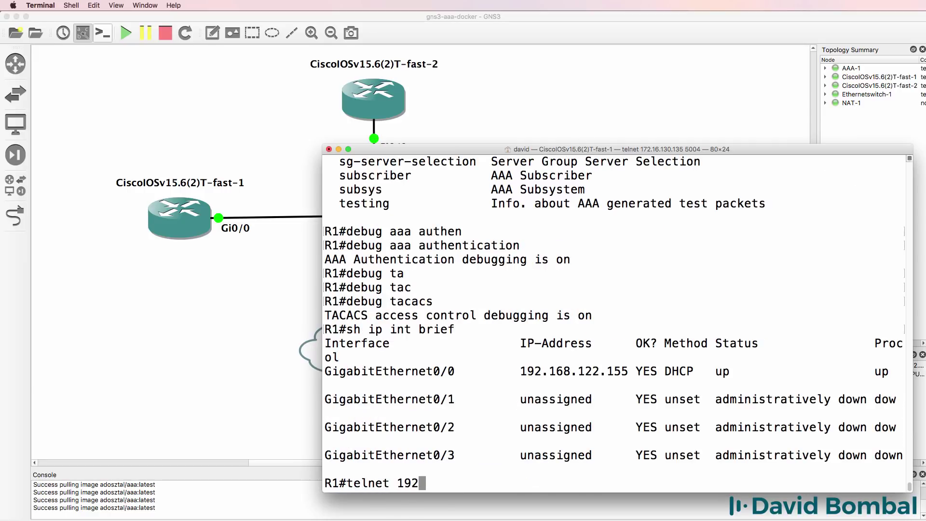
type(".168.122.155")
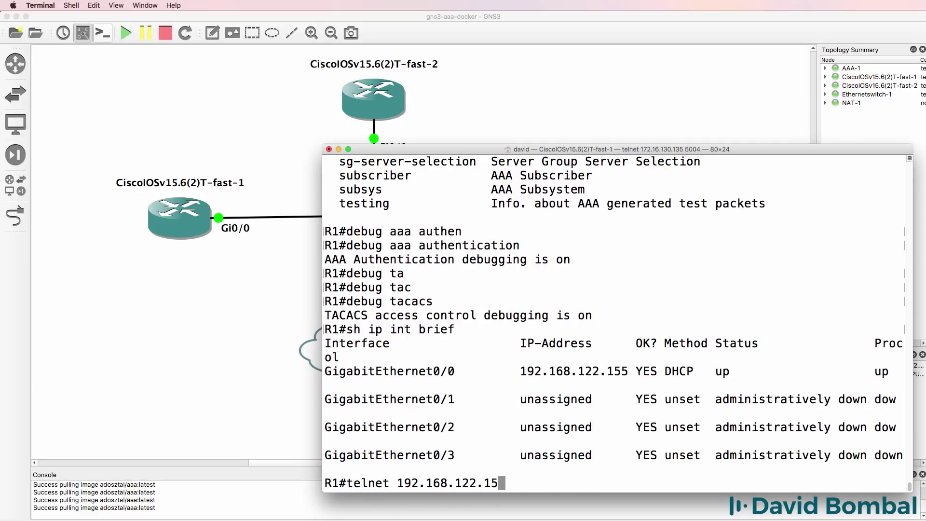
key("Return")
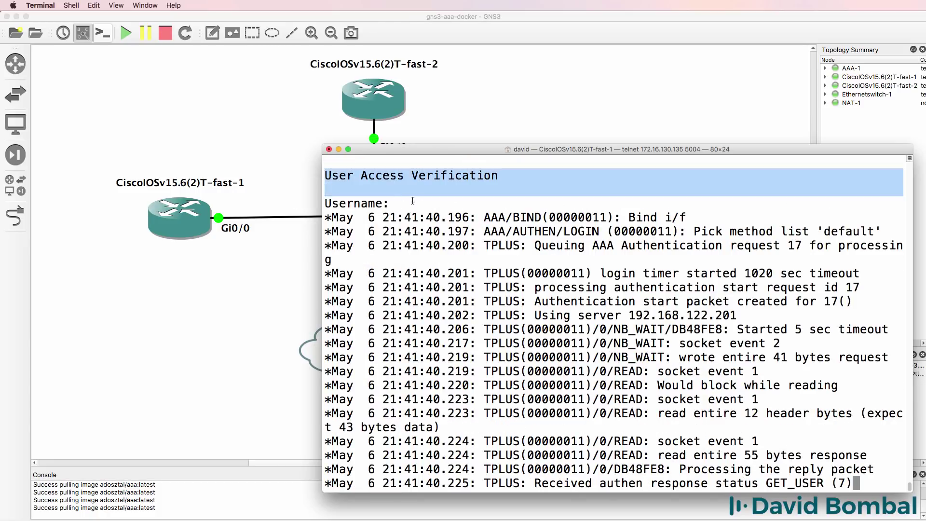
Log in as the gns3 TACACS+ user, marking the GET_USER and GET_PASSWORD debug lines.
left_click_drag(325, 169, 424, 206)
left_click_drag(592, 245, 852, 245)
left_click_drag(853, 483, 649, 483)
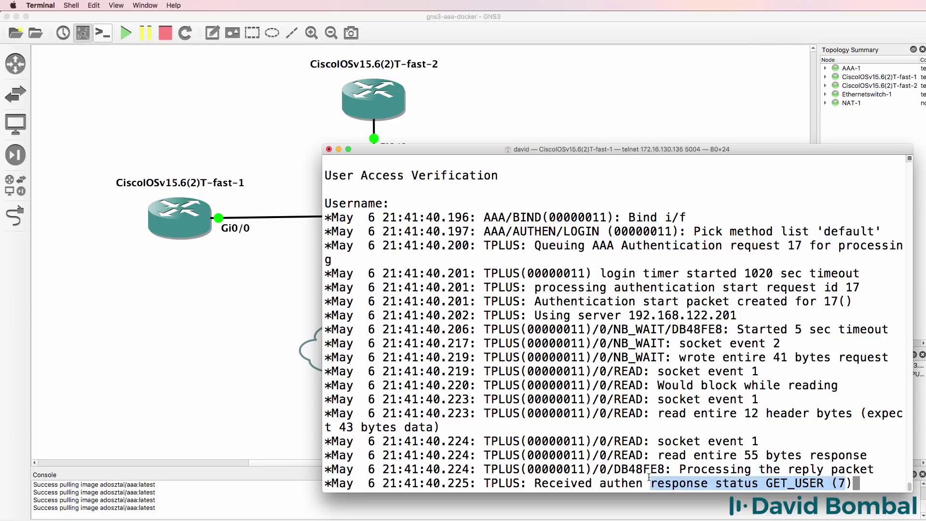
type("gns3")
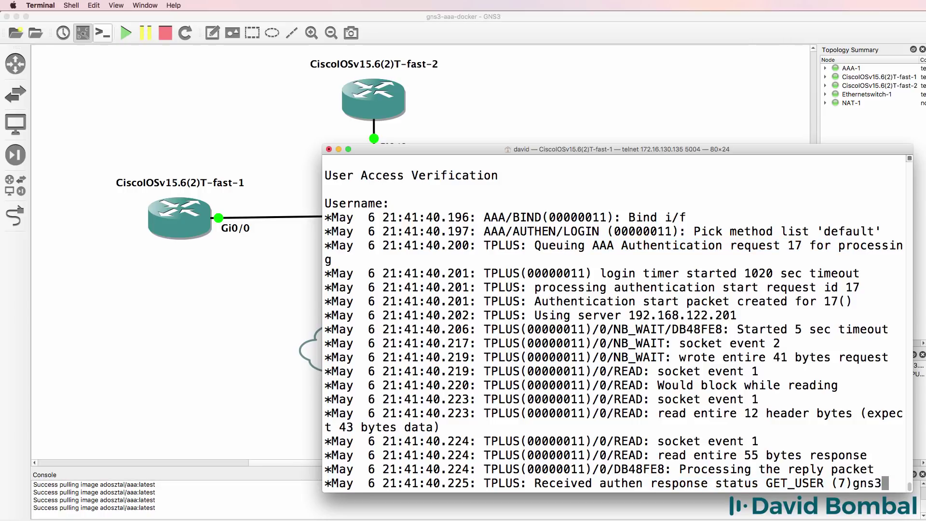
key("Return")
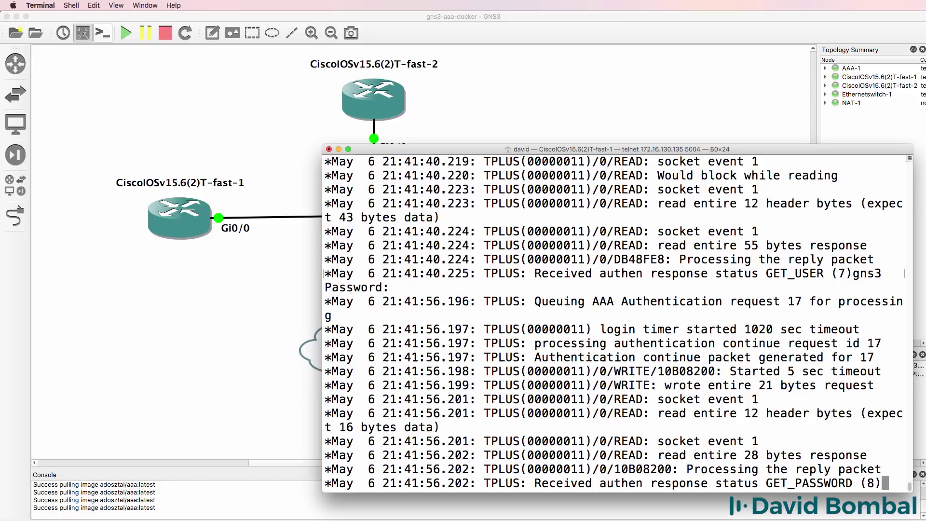
left_click_drag(707, 483, 904, 482)
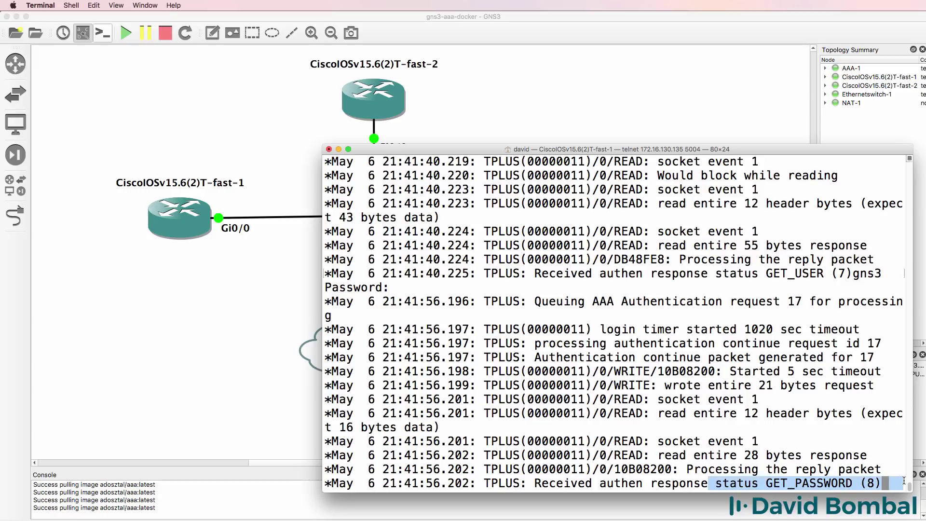
type("gns3")
key("Return")
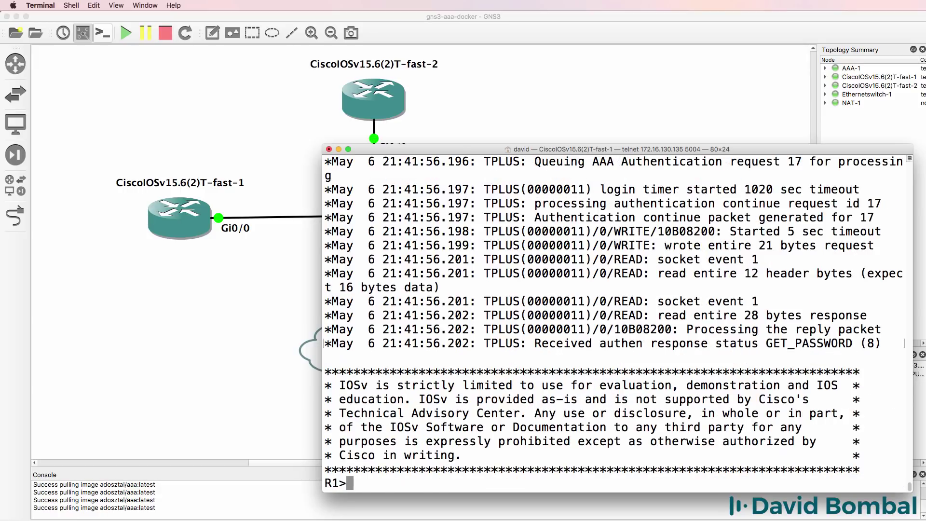
Note the PASS (2) result and enter privileged mode with the enable password.
type("en")
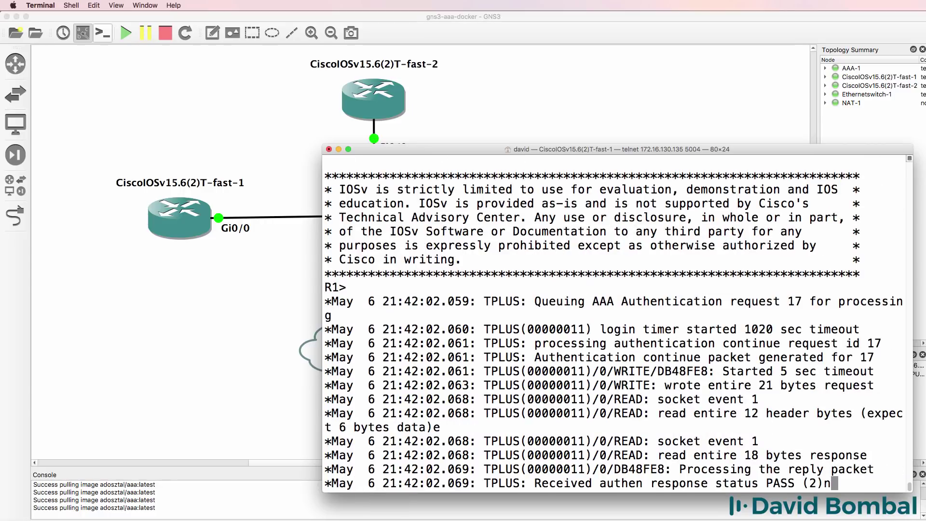
key("BackSpace")
left_click_drag(759, 483, 832, 490)
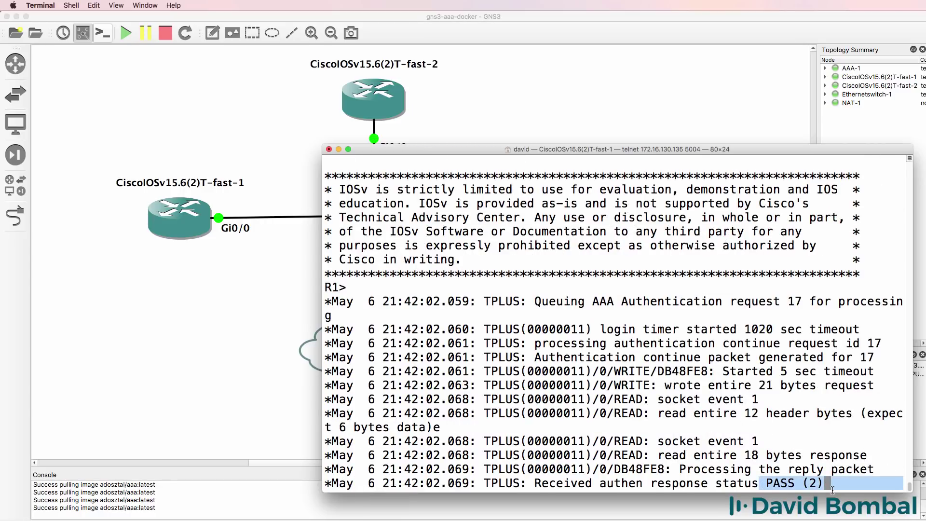
type("n")
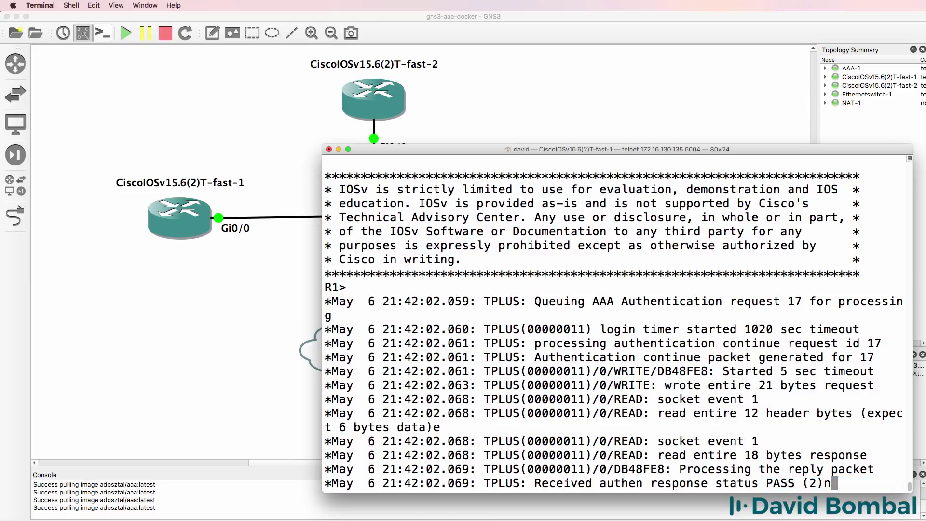
key("Return")
type("cisco")
key("Return")
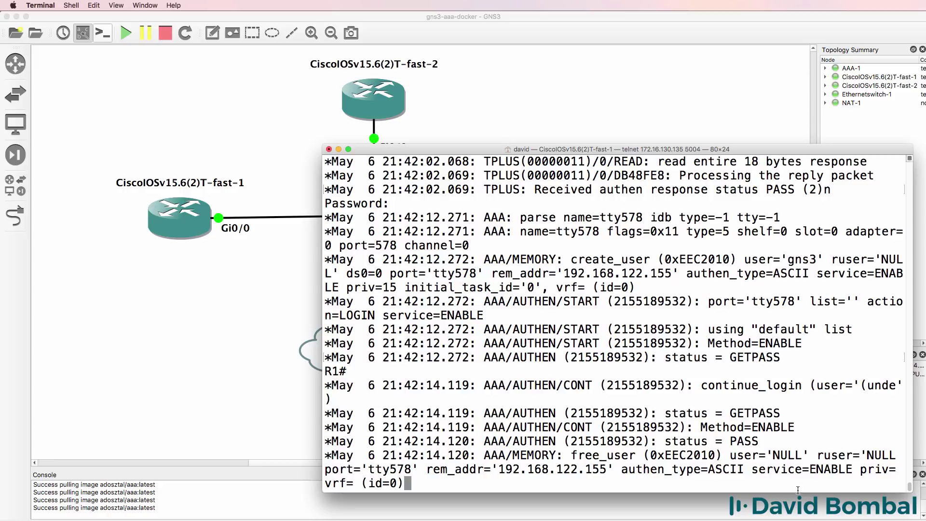
Highlight the Method=ENABLE debug entry and close the telnet session.
left_click_drag(803, 343, 700, 343)
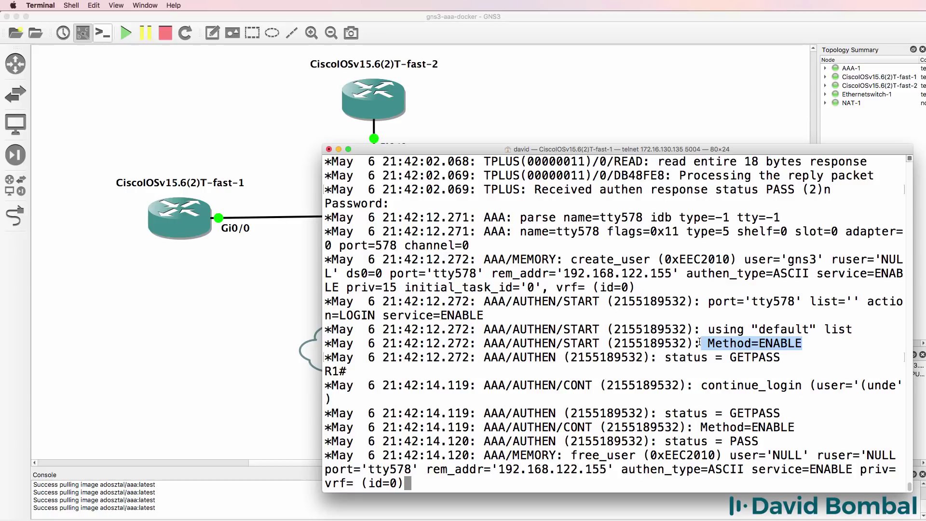
key("Return")
type("exit")
key("Return")
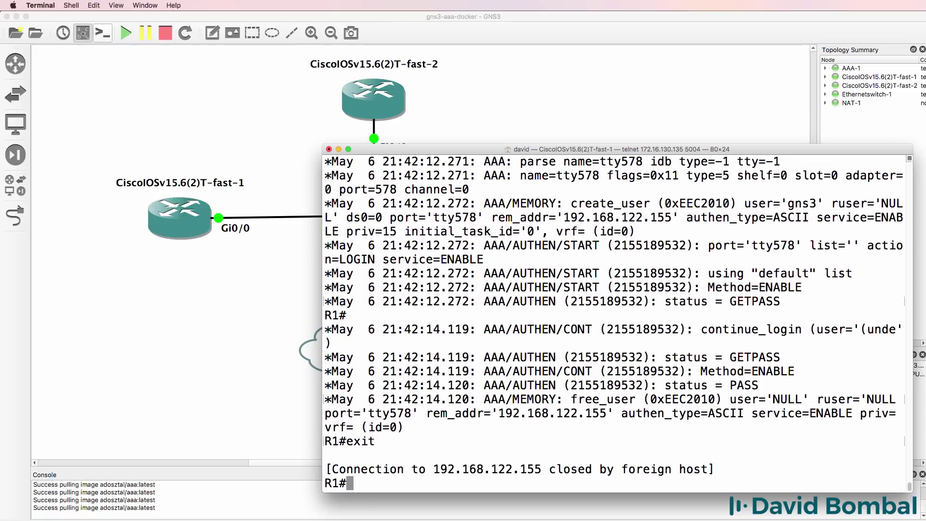
Display R1's running config with sh run and mark aaa new-model and the TACACS+ server group lines.
key("Return")
key("Return")
key("Return")
key("Return")
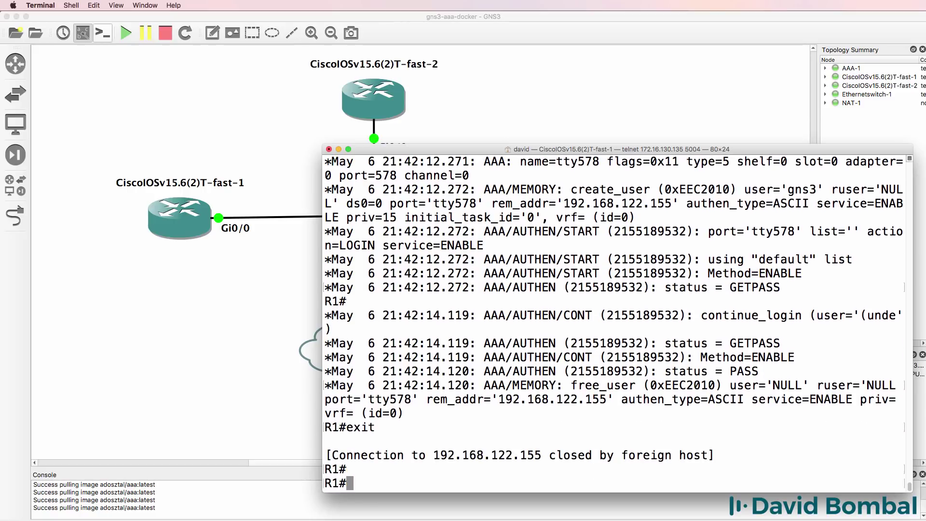
type("sh run")
key("Return")
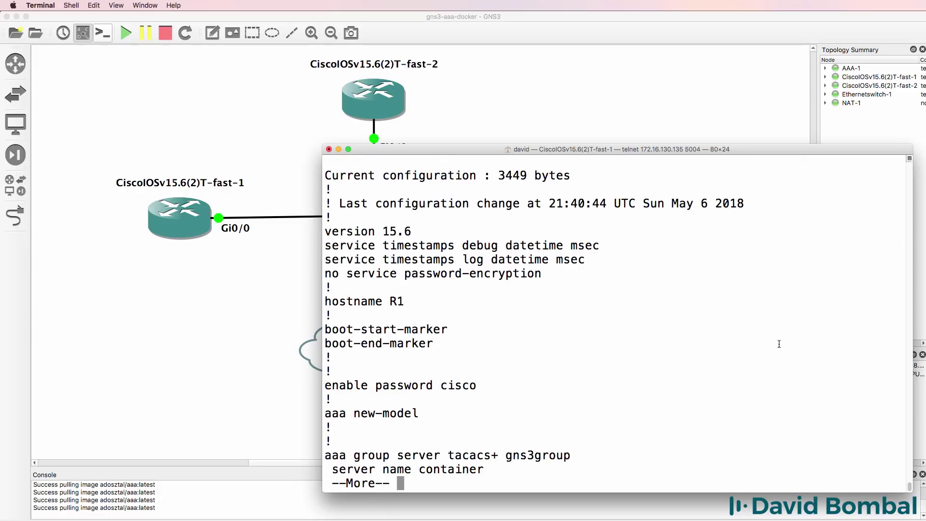
key("Return")
key("Return")
key("Return")
key("Return")
key("Return")
key("Return")
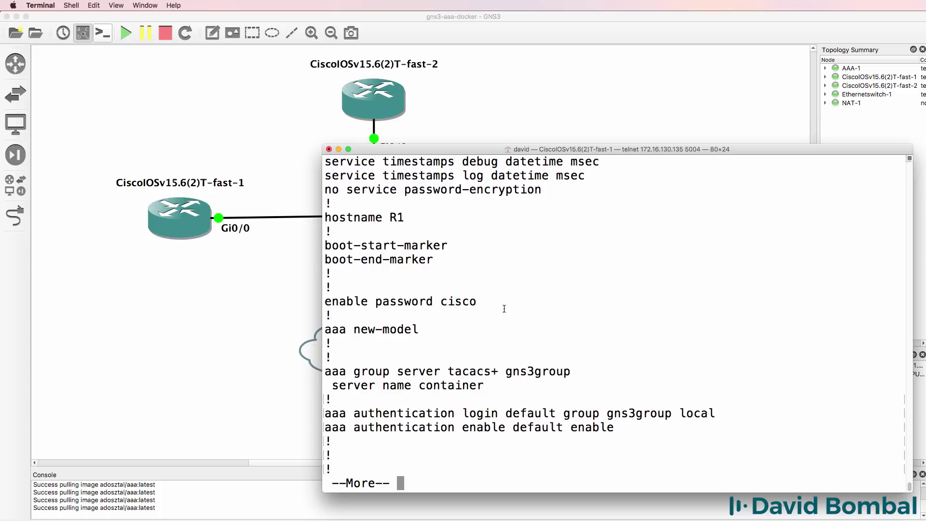
left_click_drag(478, 301, 313, 303)
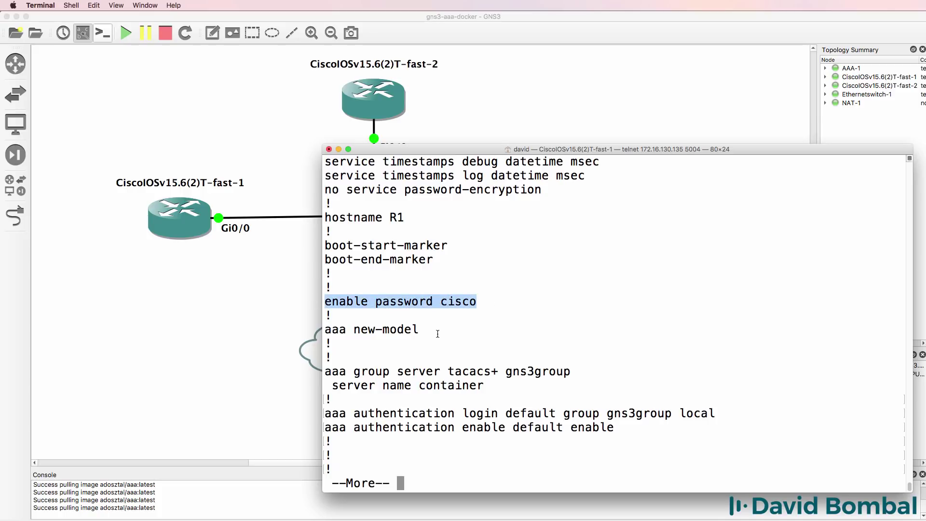
left_click_drag(420, 330, 288, 329)
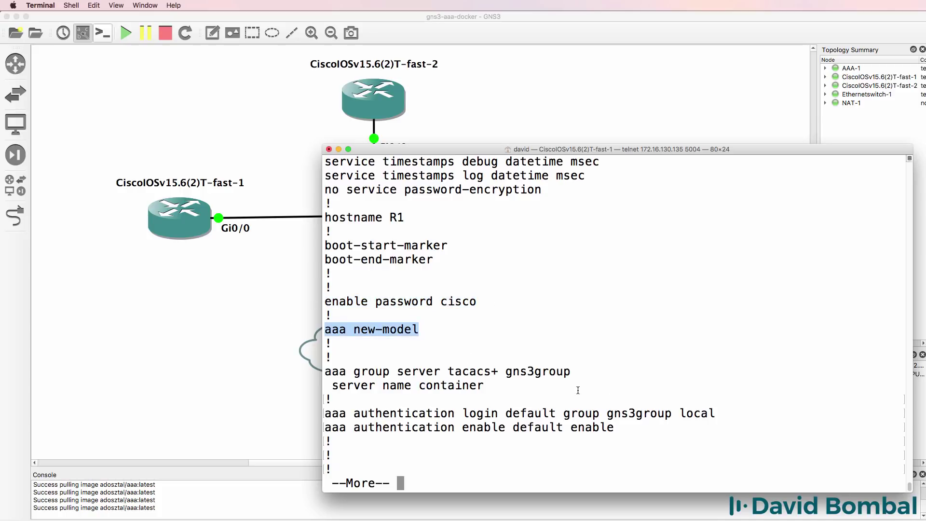
left_click_drag(622, 389, 228, 367)
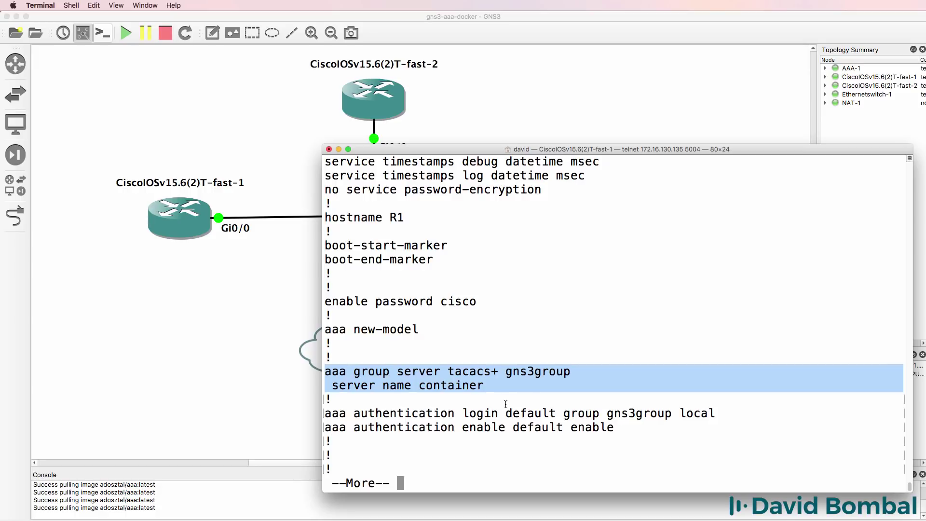
left_click_drag(502, 387, 304, 387)
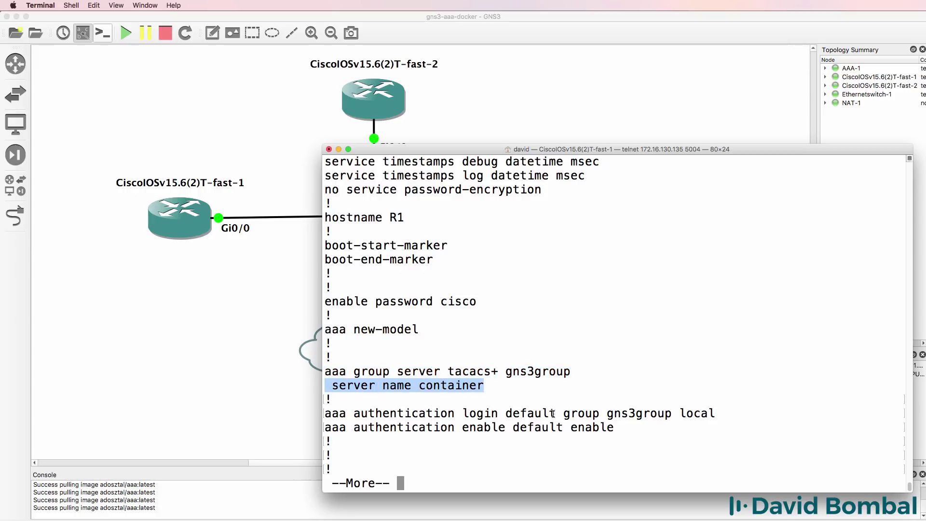
Highlight the aaa authentication login line (gns3group, local fallback), enable authentication and the tacacs server container block.
key("Return")
key("Return")
key("Return")
key("Return")
key("Return")
key("Return")
key("Return")
left_click_drag(716, 316, 160, 320)
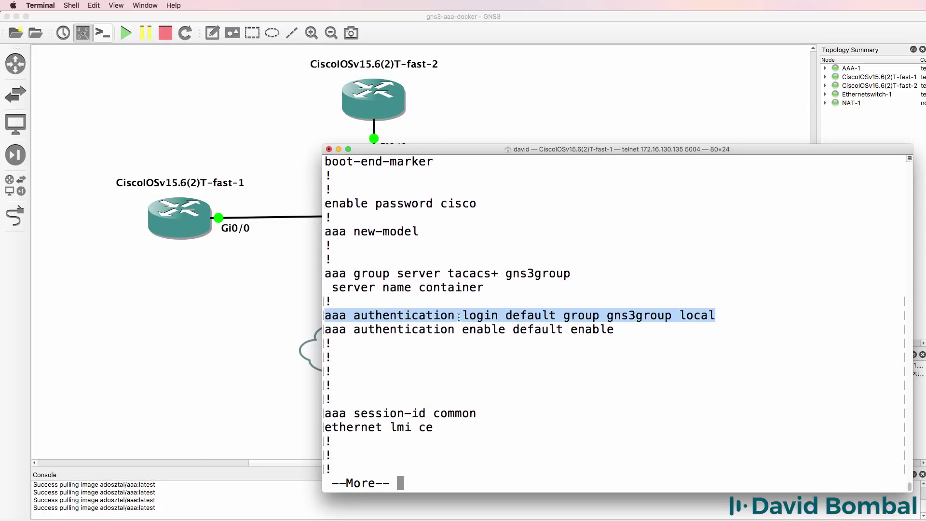
left_click_drag(461, 316, 499, 316)
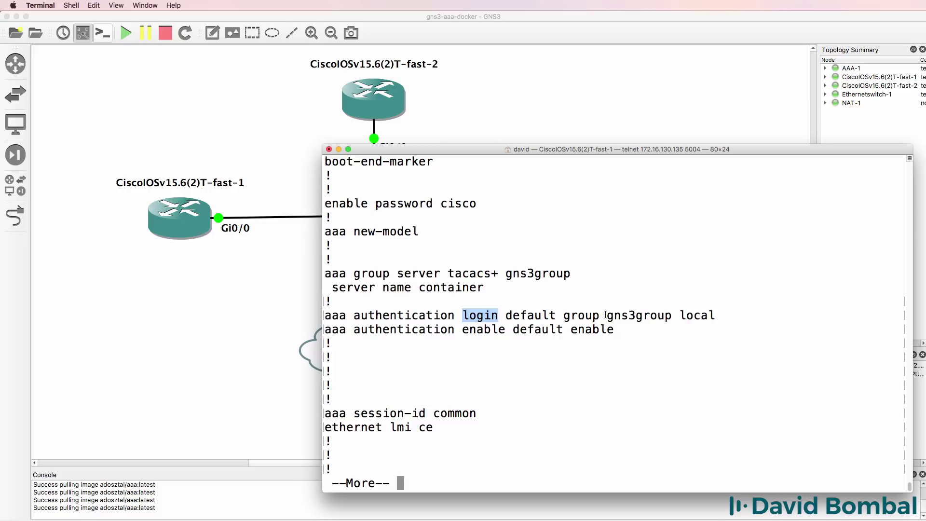
left_click_drag(607, 316, 677, 321)
left_click_drag(574, 274, 498, 274)
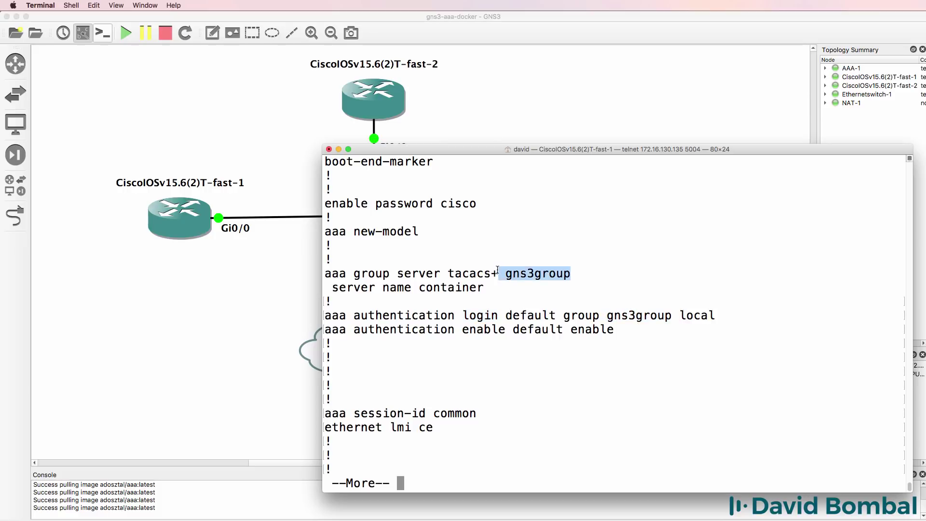
left_click_drag(684, 315, 727, 318)
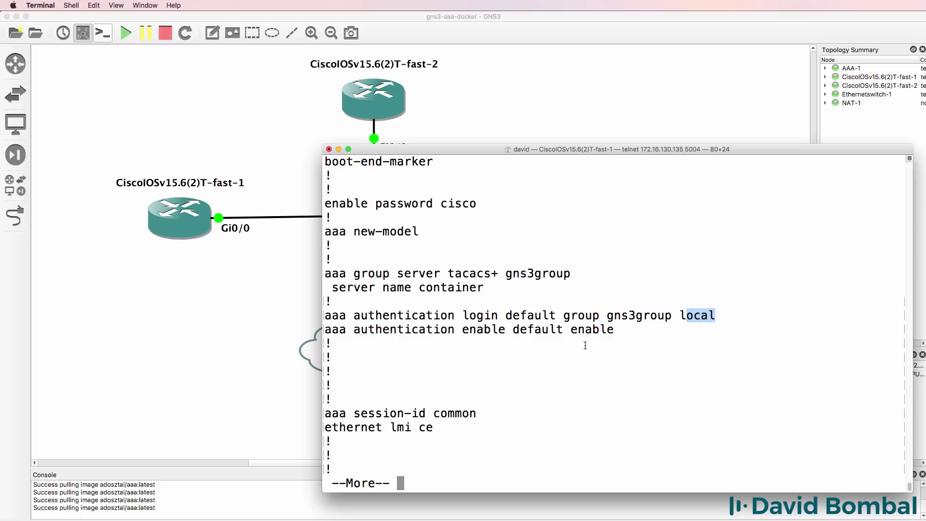
left_click_drag(484, 330, 689, 324)
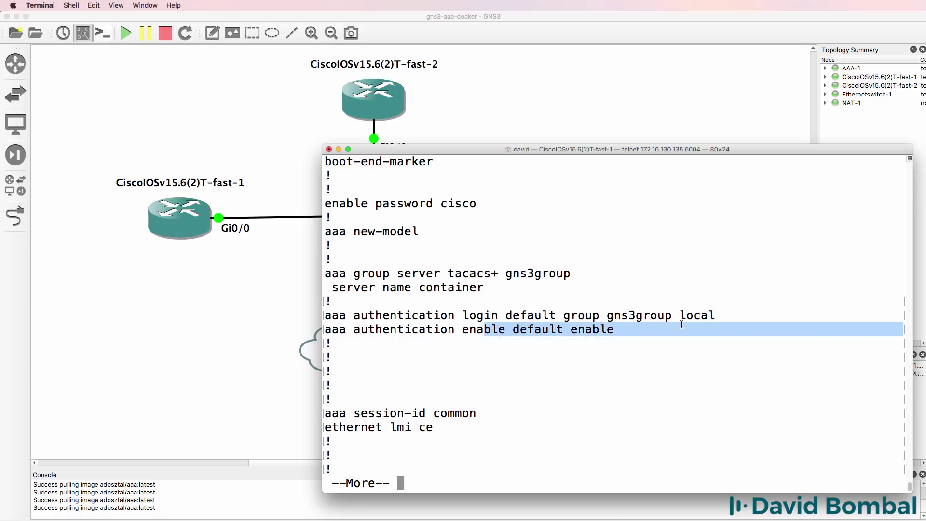
key("space")
key("space")
key("space")
key("space")
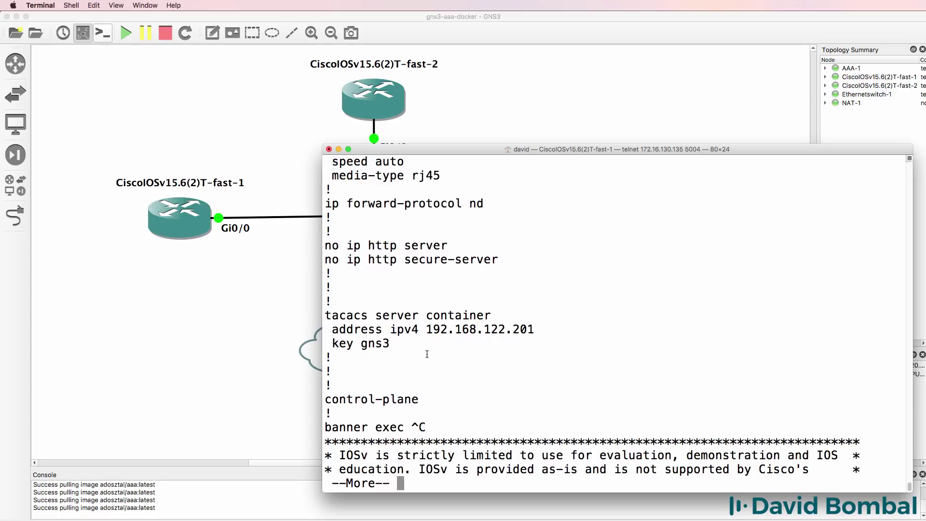
left_click_drag(427, 354, 294, 312)
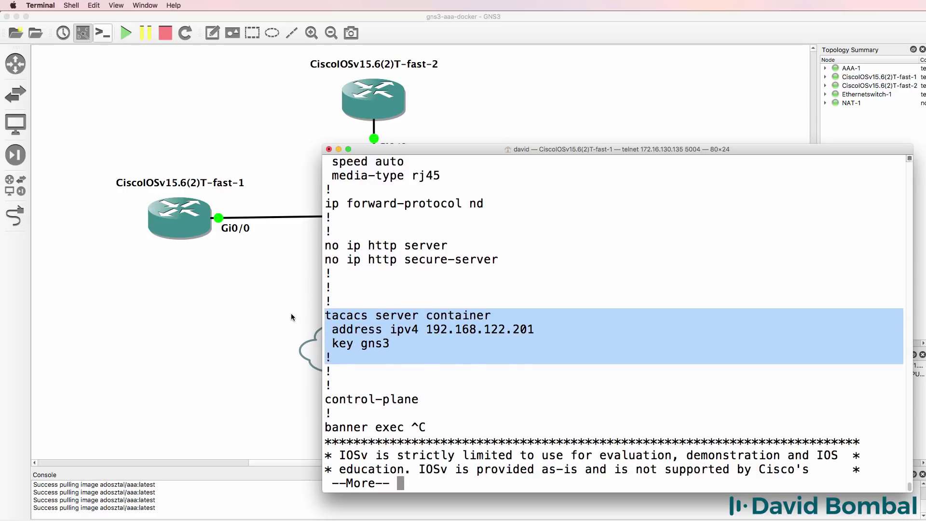
Telnet to 192.168.122.155 and try a login that TACACS+ rejects with FAIL (3), Authentication failed.
key("q")
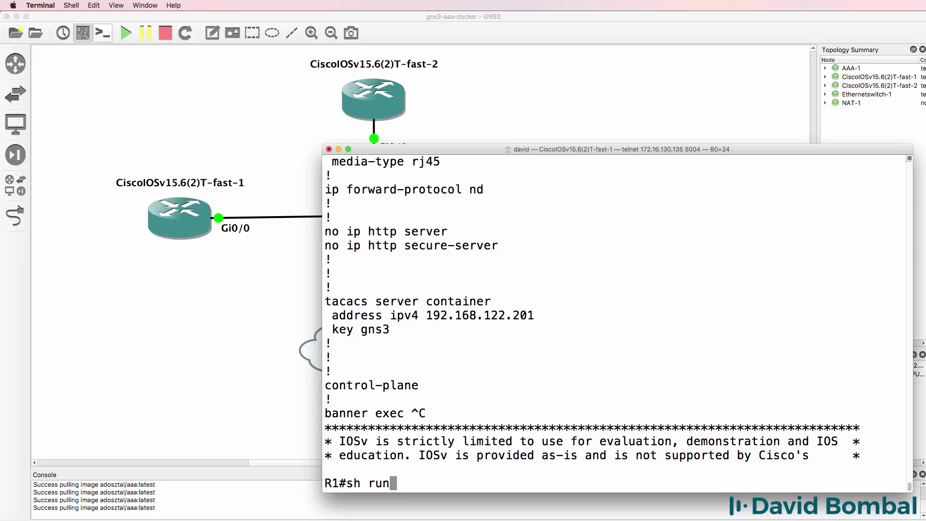
key("Up")
key("Return")
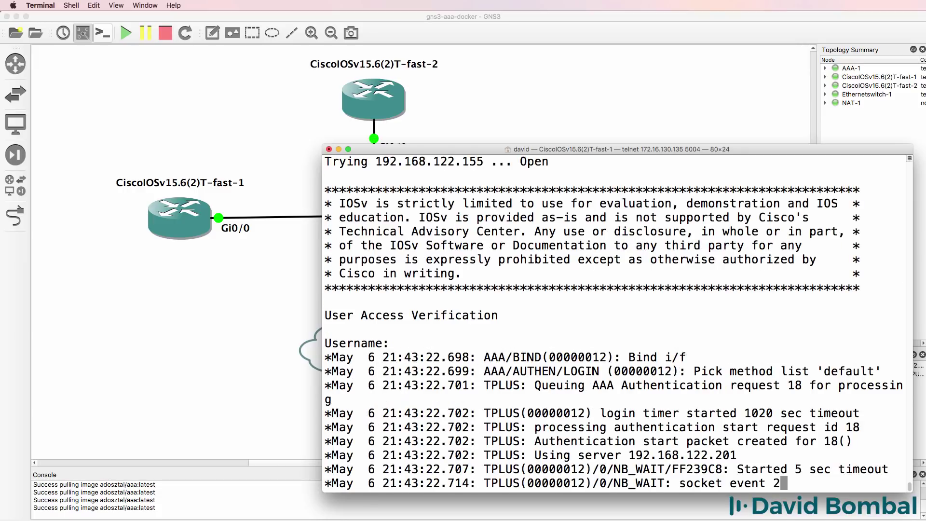
type("david")
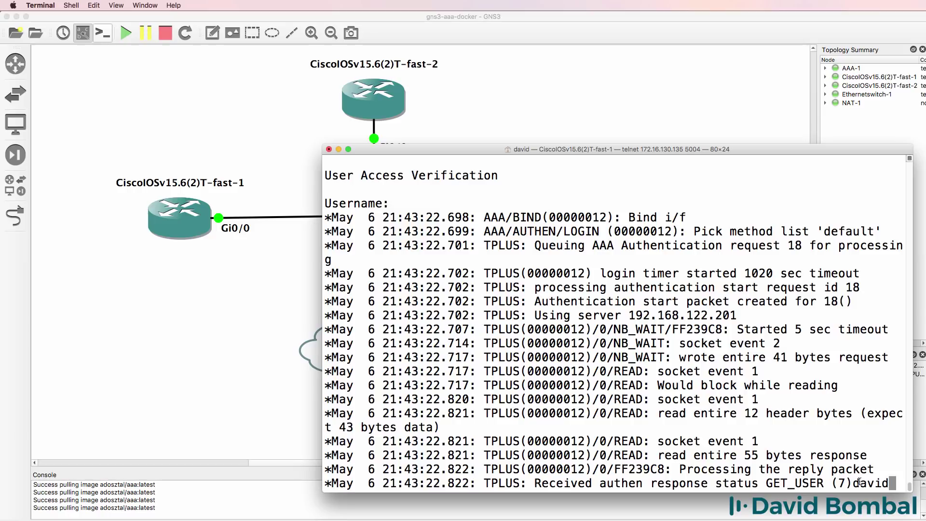
left_click_drag(860, 482, 879, 484)
key("Return")
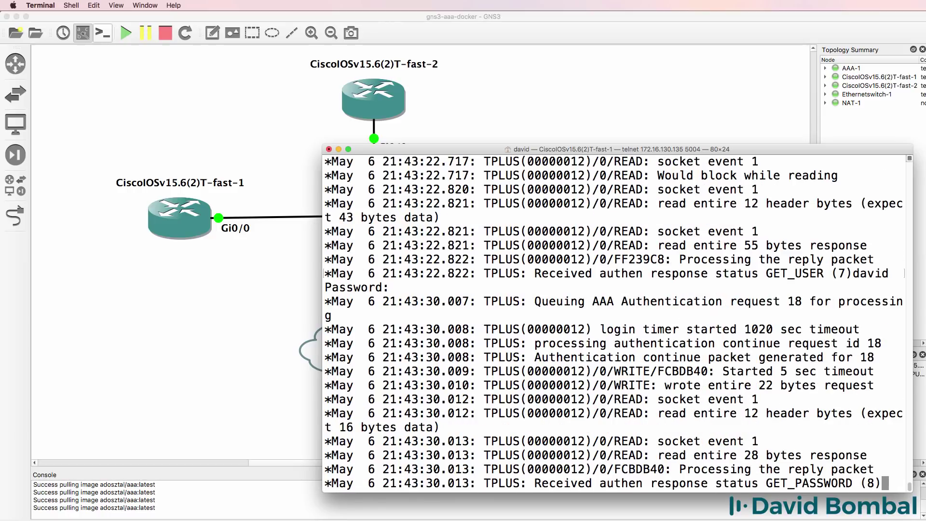
key("Return")
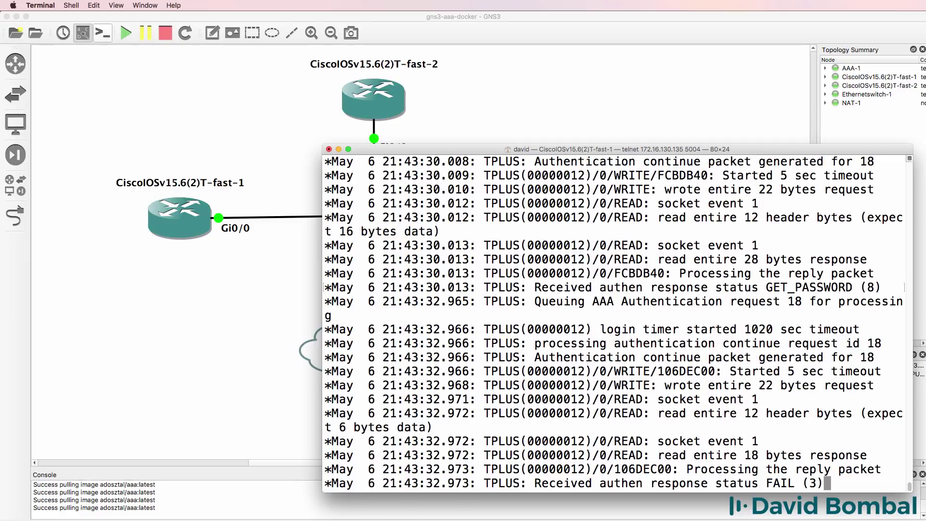
left_click_drag(829, 483, 612, 274)
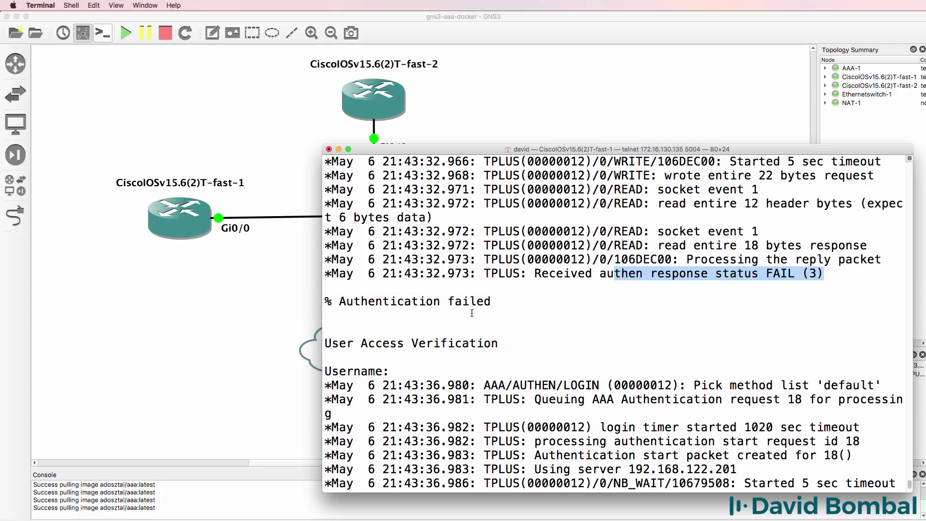
left_click_drag(513, 305, 262, 297)
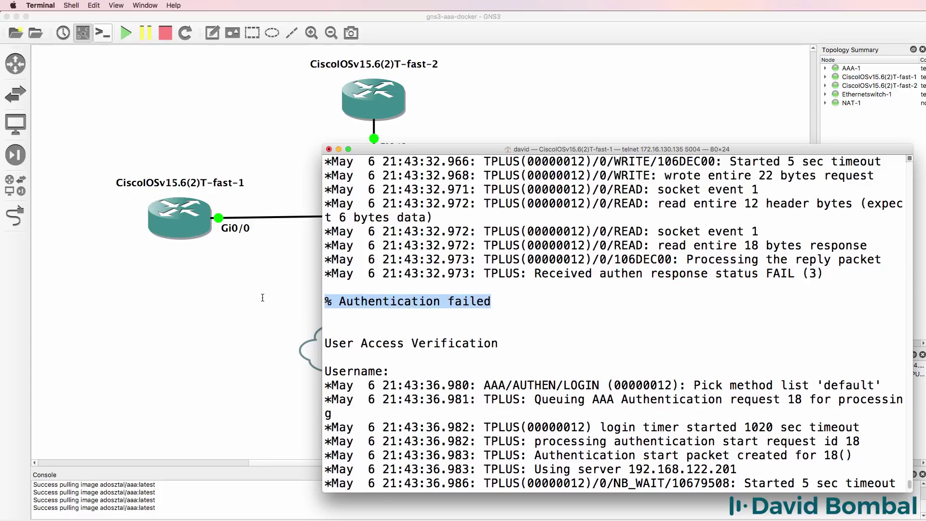
Log in at the Username prompt with the TACACS+ user's credentials.
left_click_drag(333, 310, 421, 372)
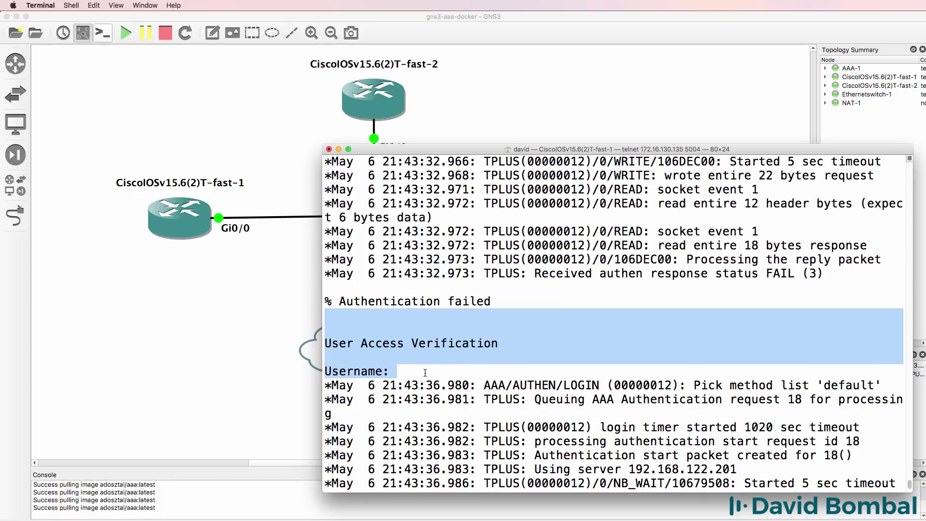
left_click(692, 442)
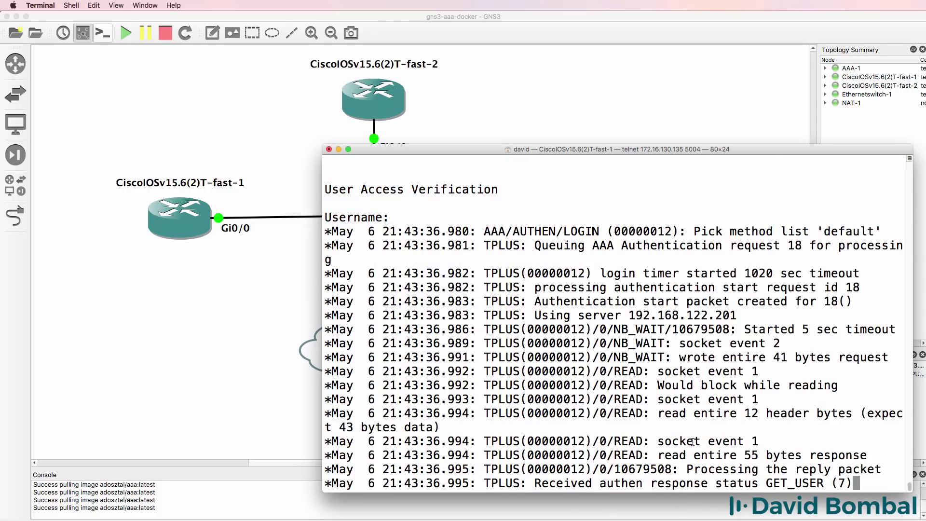
type("gns")
type("3")
key("Return")
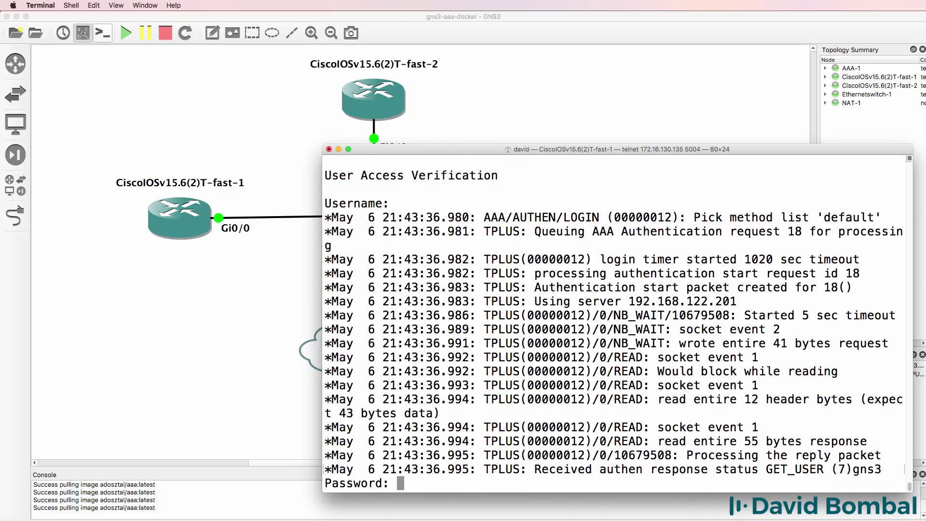
key("Return")
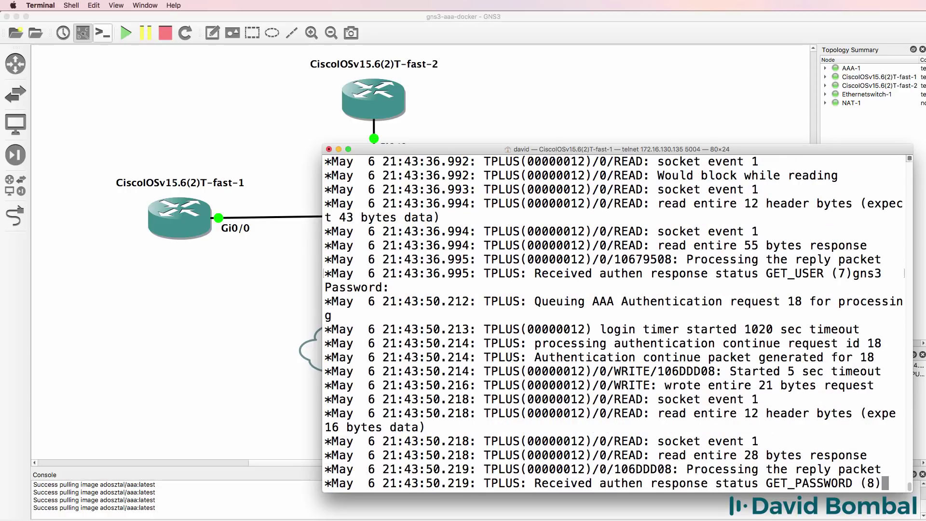
key("Return")
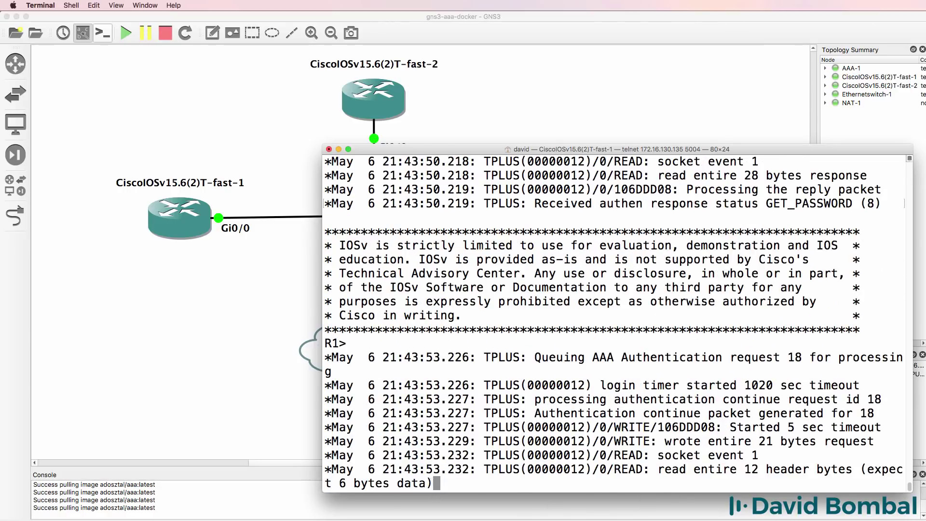
Confirm the PASS result in the debug output and exit the telnet session.
key("Return")
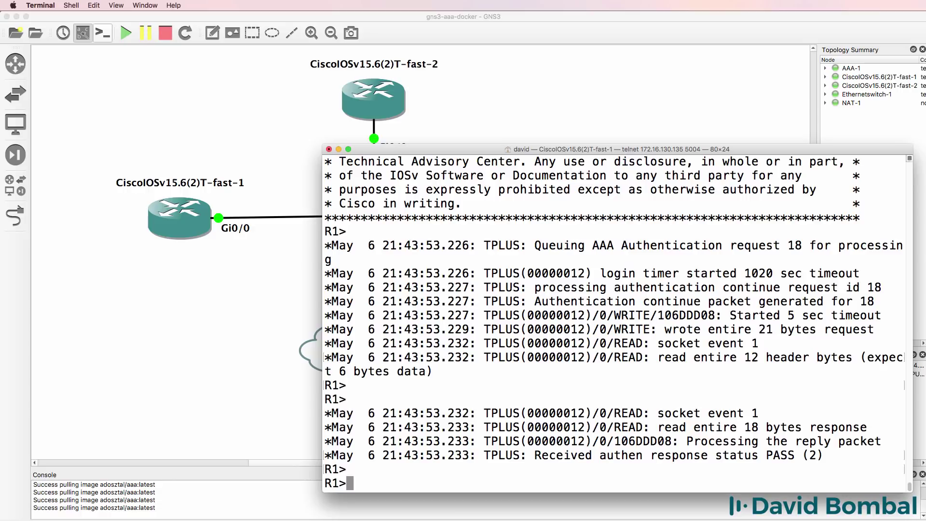
type("e")
key("BackSpace")
left_click_drag(824, 455, 650, 457)
type("exit")
key("Return")
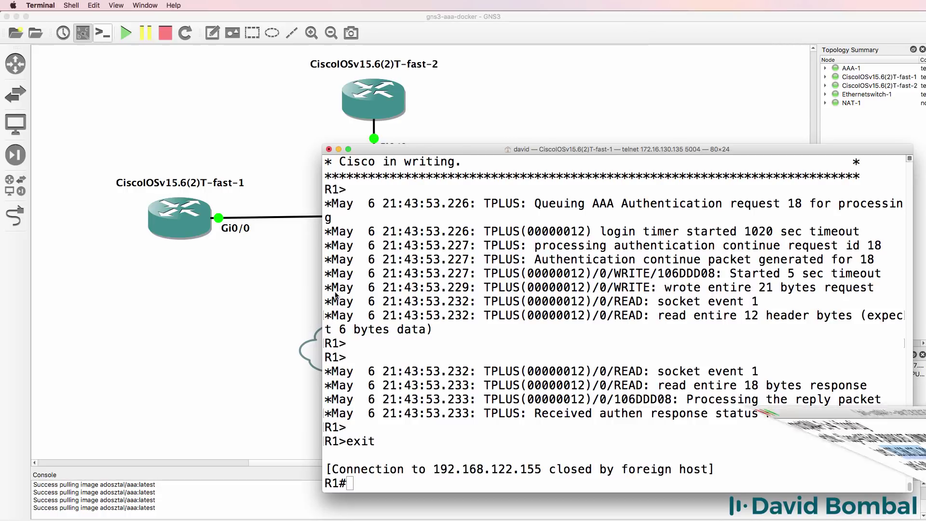
On the AAA-1 console, list the root directory and move into /etc.
key("super+grave")
type("cd /")
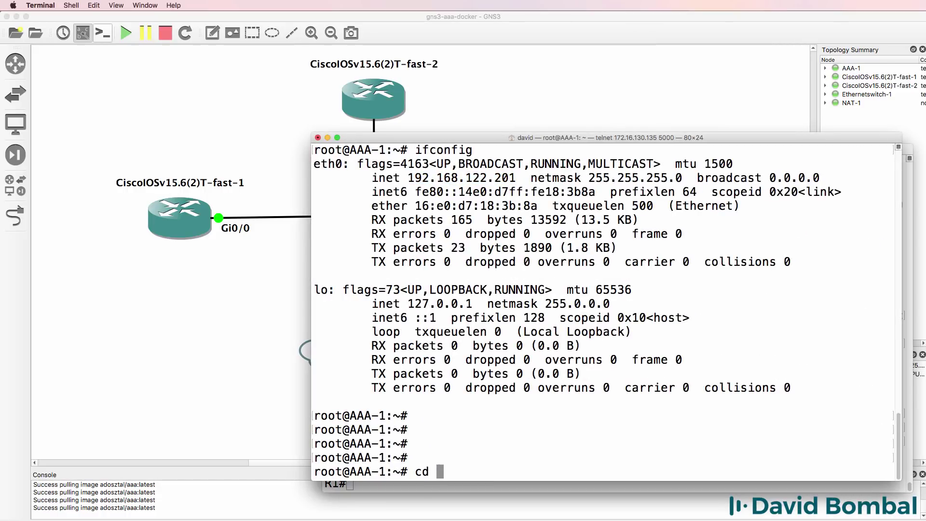
key("Return")
type("ls")
key("Return")
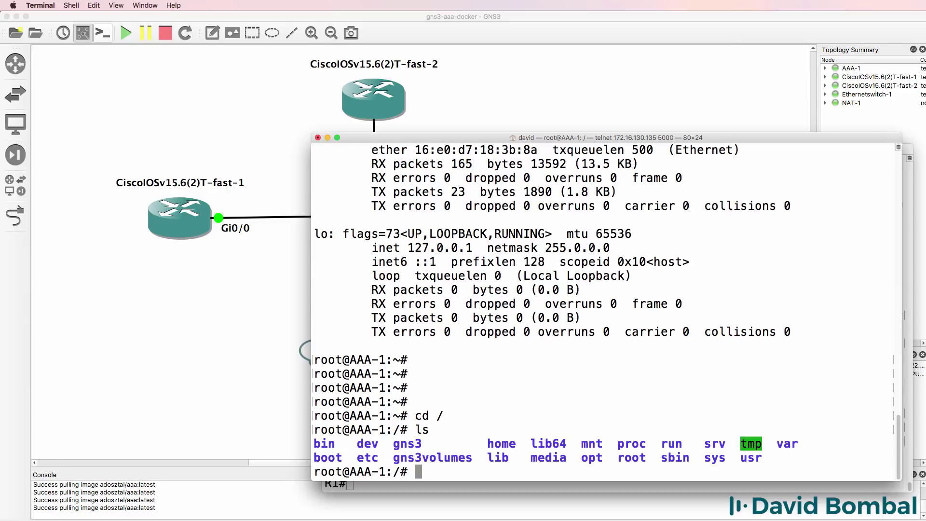
type("cd etc")
key("Return")
Enter tacacs+, list it to find tac_plus.conf, and type nano tac_plus.conf.
type("cd t")
key("Tab")
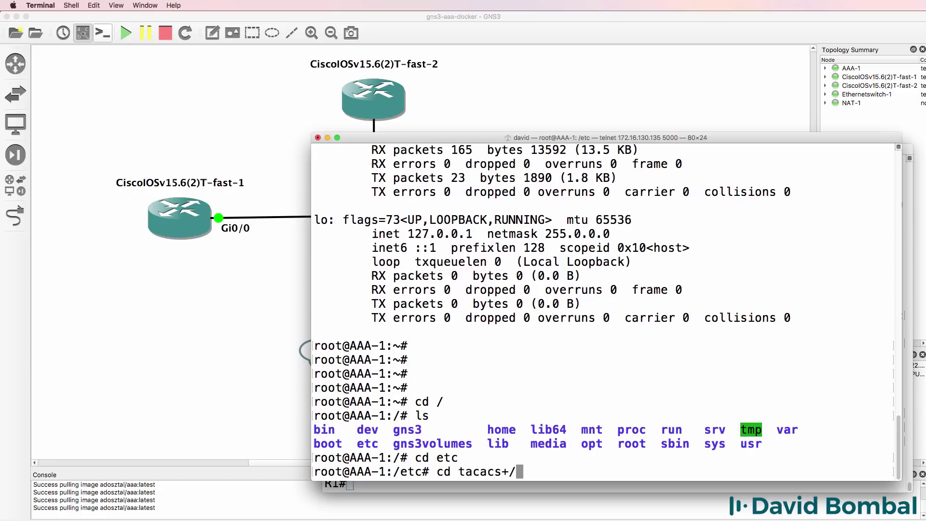
key("Return")
type("ls")
key("Return")
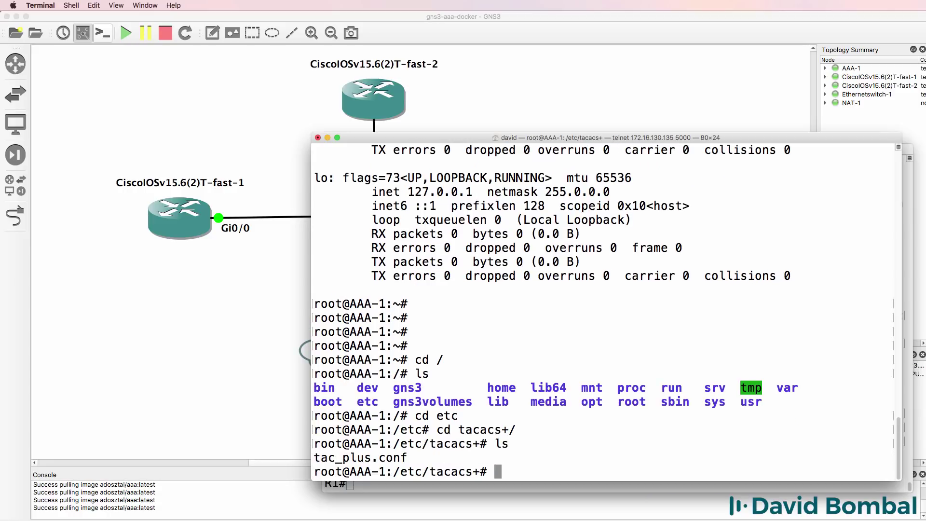
left_click_drag(411, 457, 274, 459)
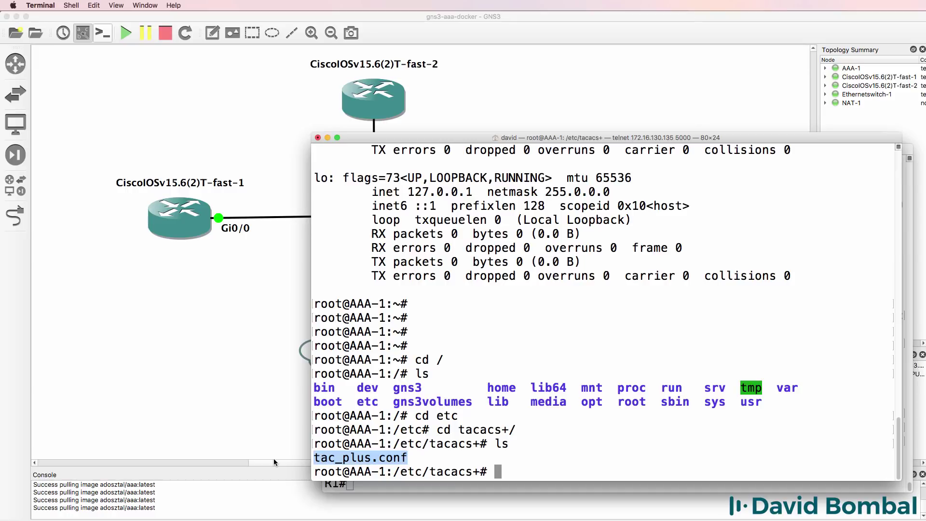
type("nano ta")
key("Tab")
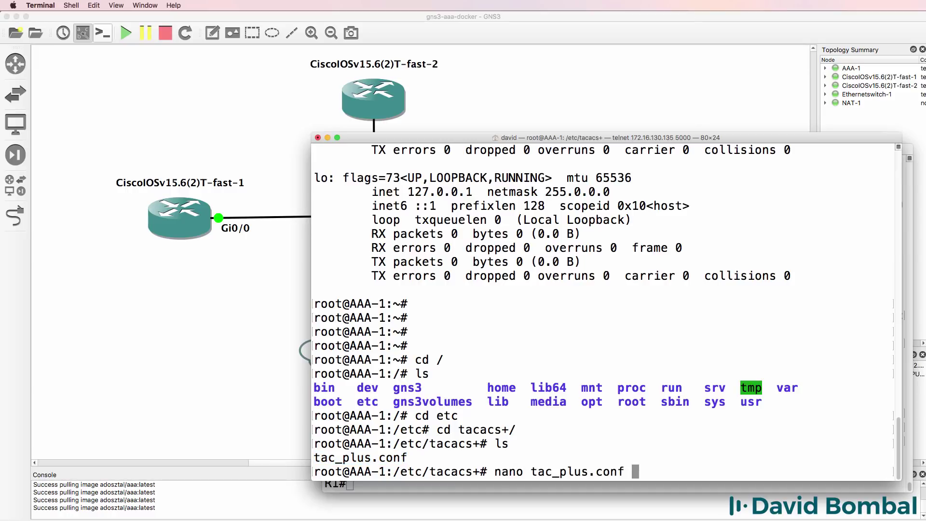
key("Return")
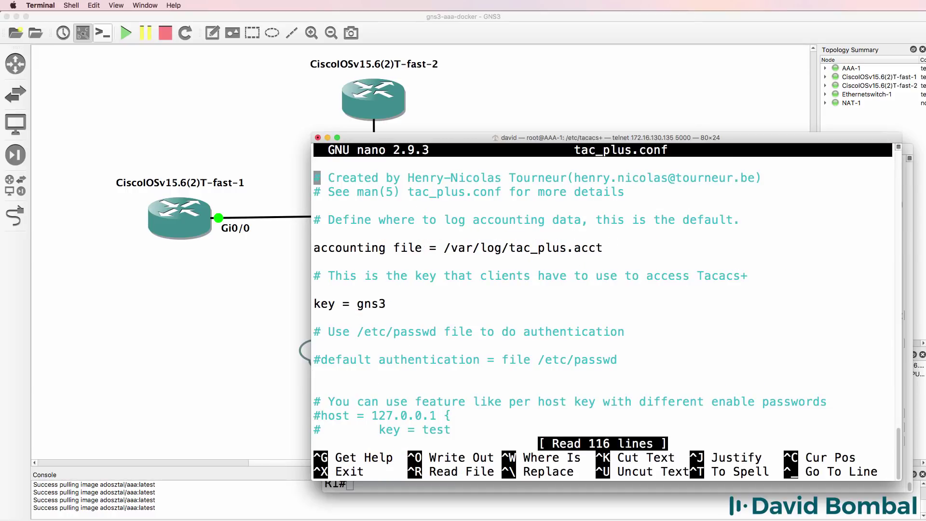
key("Down")
key("Down")
key("Down")
key("Down")
key("Down")
key("Down")
key("Down")
key("Down")
left_click_drag(438, 324, 299, 297)
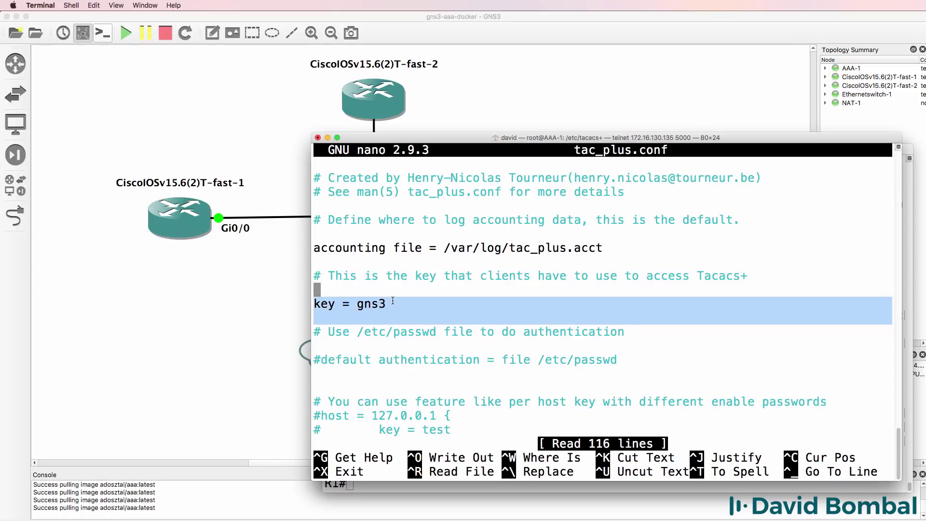
left_click_drag(439, 314, 303, 297)
key("Down")
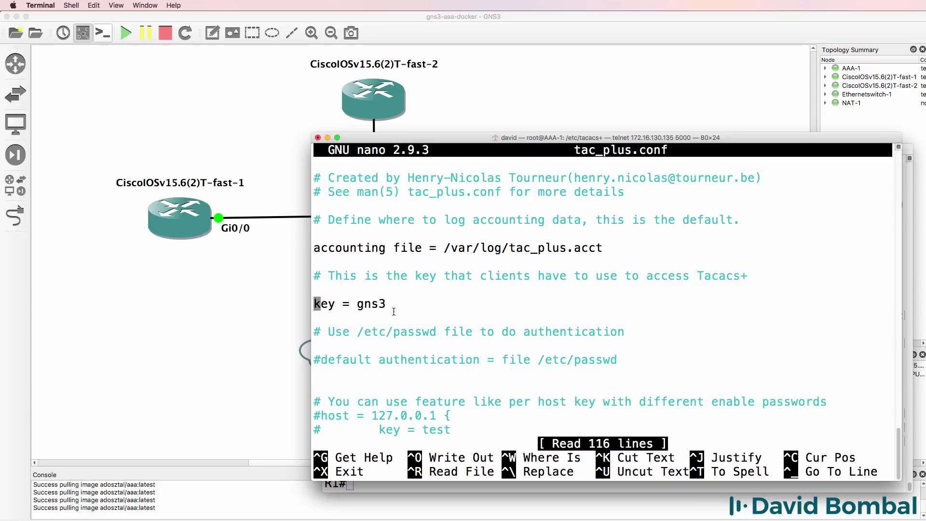
key("Down")
key("Down")
key("Down")
key("Down")
left_click_drag(619, 361, 462, 359)
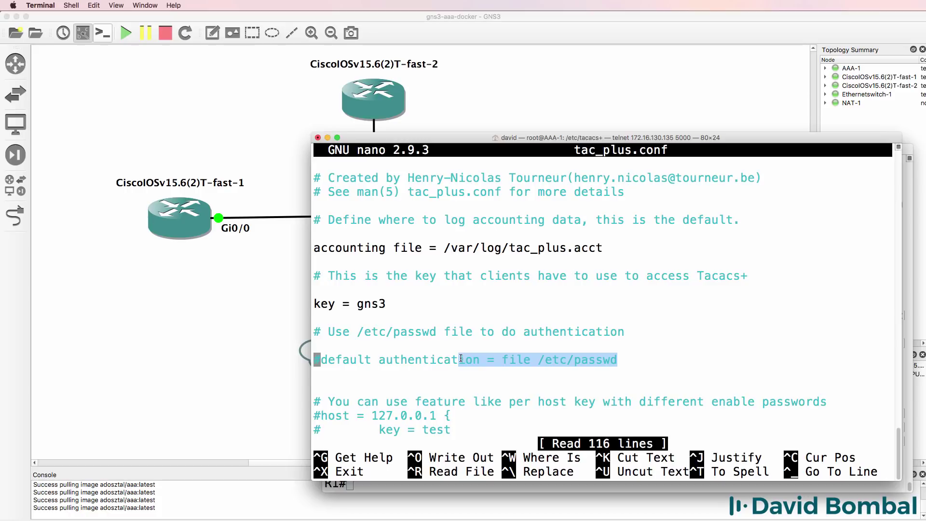
key("Down")
key("Down")
key("Down")
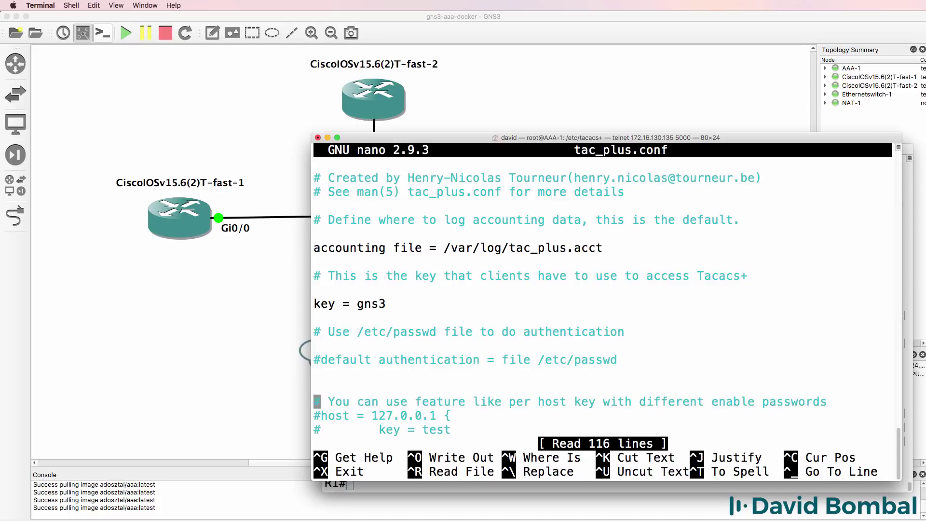
key("Down")
key("Down")
key("Down")
key("Down")
key("Down")
key("Down")
key("Down")
key("Down")
key("Down")
key("Down")
key("Down")
key("Down")
key("Down")
key("Down")
key("Down")
key("Down")
key("Down")
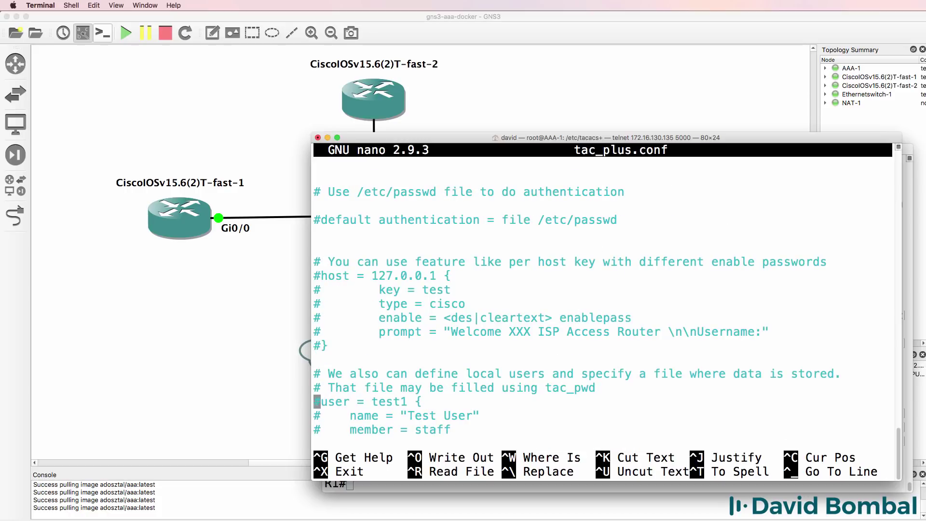
key("Down")
key("Down")
key("Down")
key("Down")
key("Down")
key("Down")
key("Down")
key("Down")
key("Down")
key("Down")
key("Down")
key("Down")
key("Down")
key("Down")
key("Down")
key("Down")
key("Down")
key("Down")
key("Down")
key("Down")
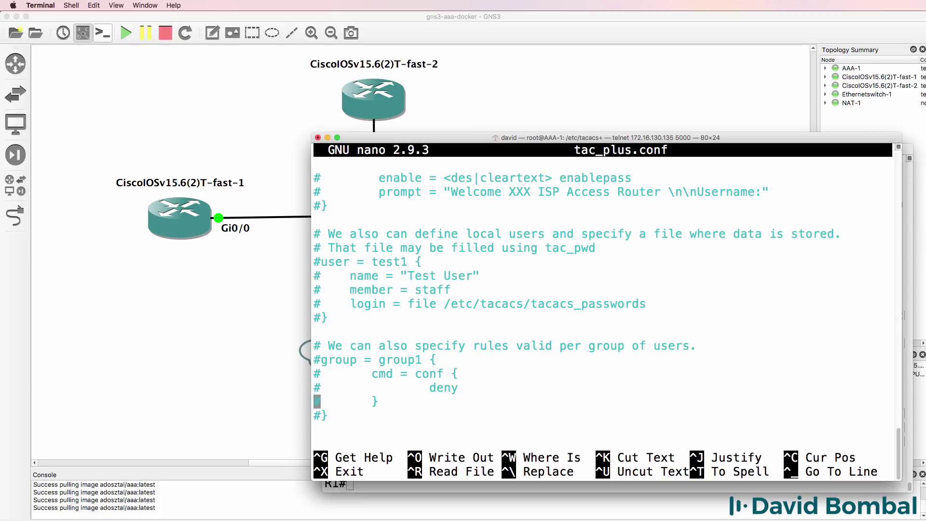
key("Down")
key("Down")
key("Down")
key("Down")
key("Down")
key("Down")
key("Down")
key("Down")
key("Down")
key("Down")
key("Down")
key("Down")
key("Down")
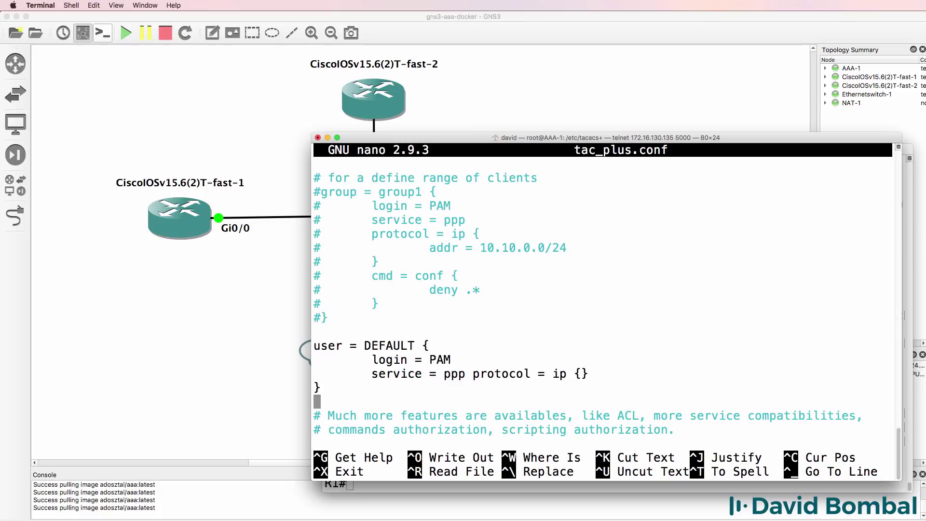
key("Down")
key("Down")
key("Down")
key("Down")
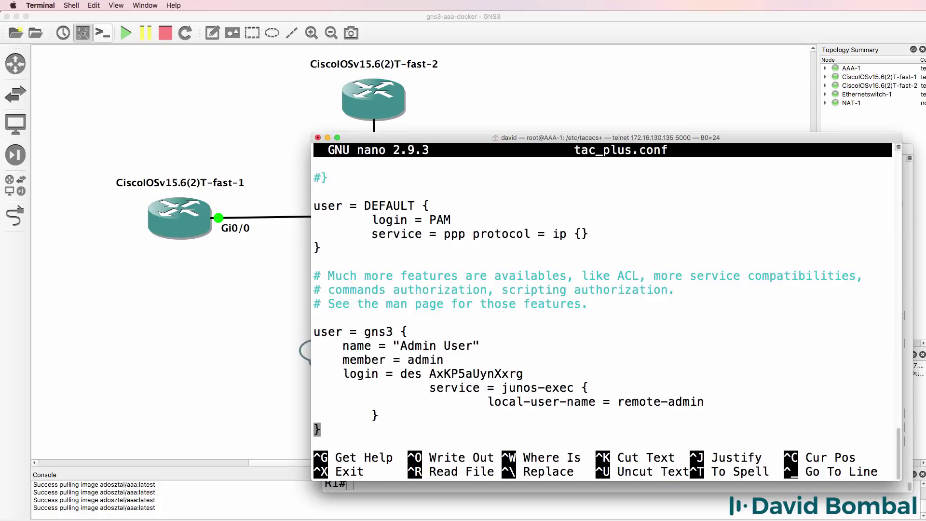
left_click_drag(338, 180, 586, 287)
left_click(391, 298)
left_click_drag(348, 304, 448, 426)
key("Down")
key("Down")
key("Down")
key("Down")
key("Down")
key("Down")
key("Down")
key("Down")
key("Down")
key("Down")
key("Down")
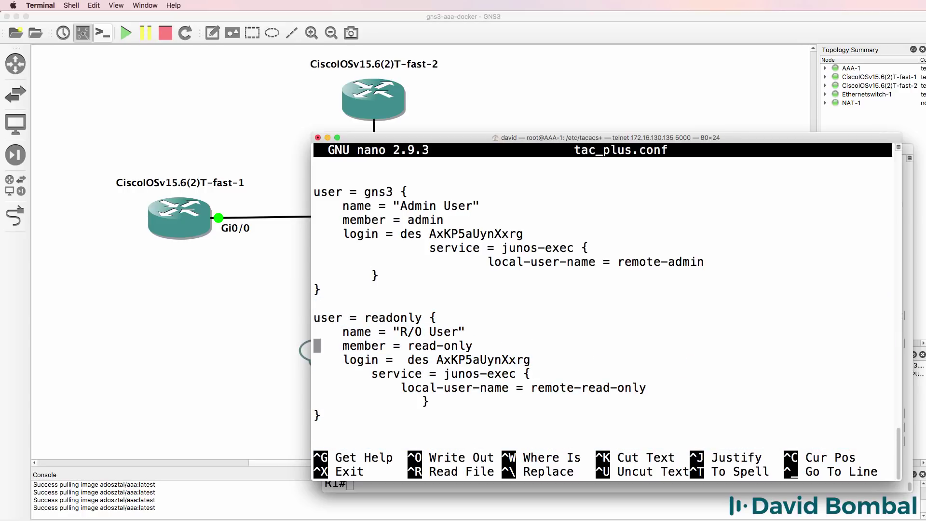
key("Down")
key("Down")
key("Down")
key("Down")
key("Down")
key("Down")
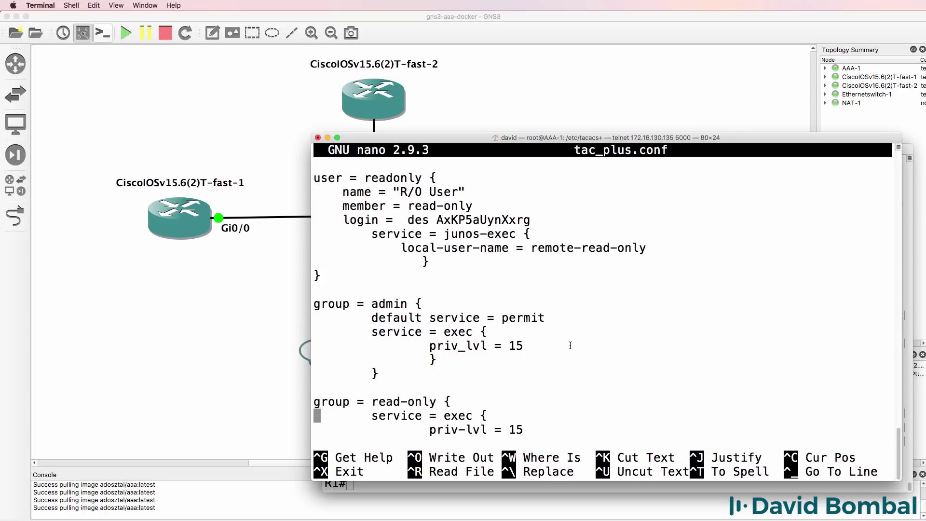
left_click_drag(332, 292, 357, 374)
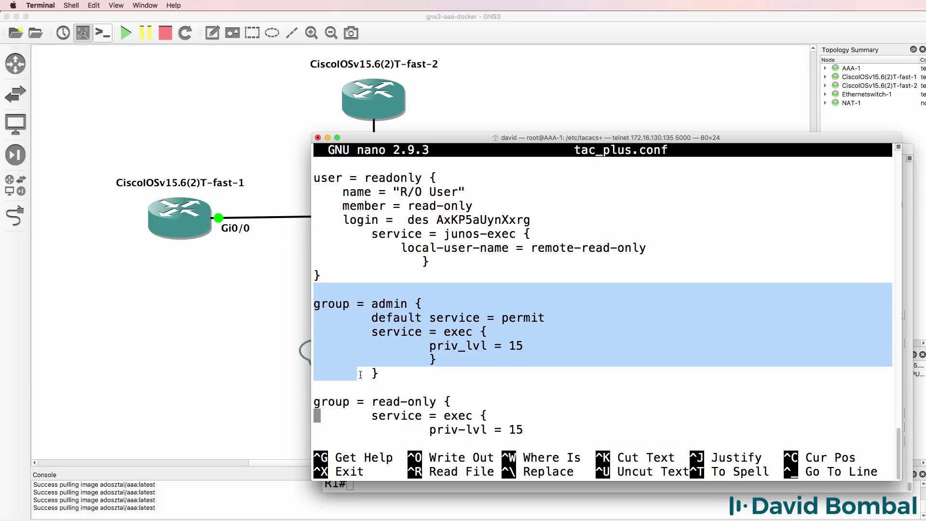
key("Down")
key("Down")
key("Down")
left_click_drag(347, 242, 379, 307)
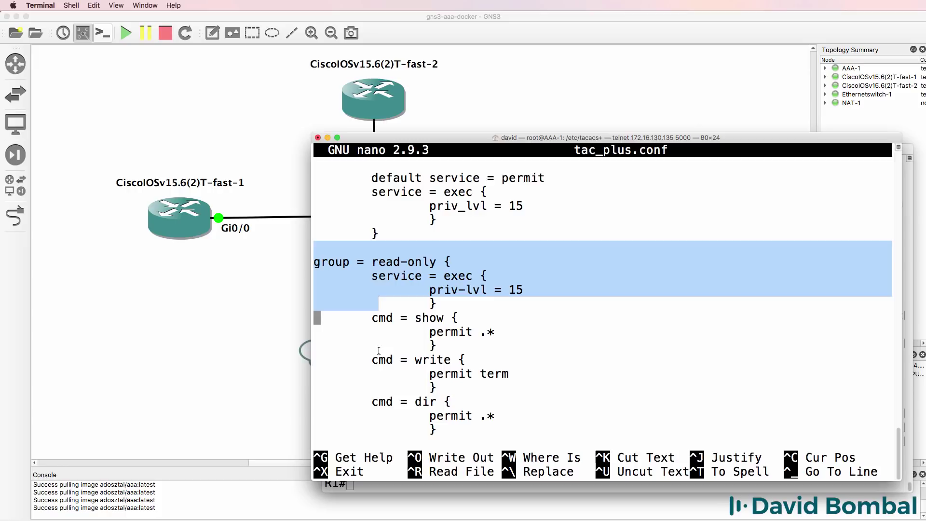
key("ctrl+x")
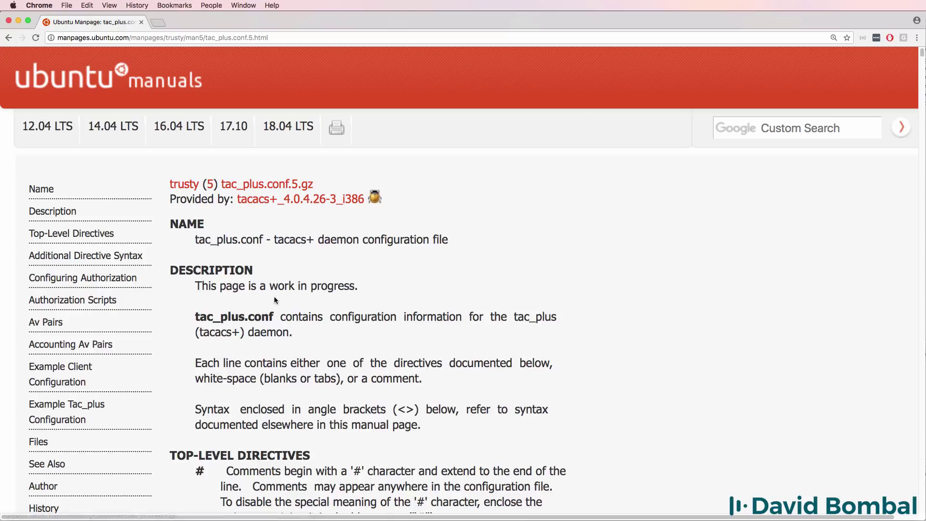
Scroll the tac_plus.conf man page down to cmd_auth, then close Chrome.
scroll(292, 312, "down", 3)
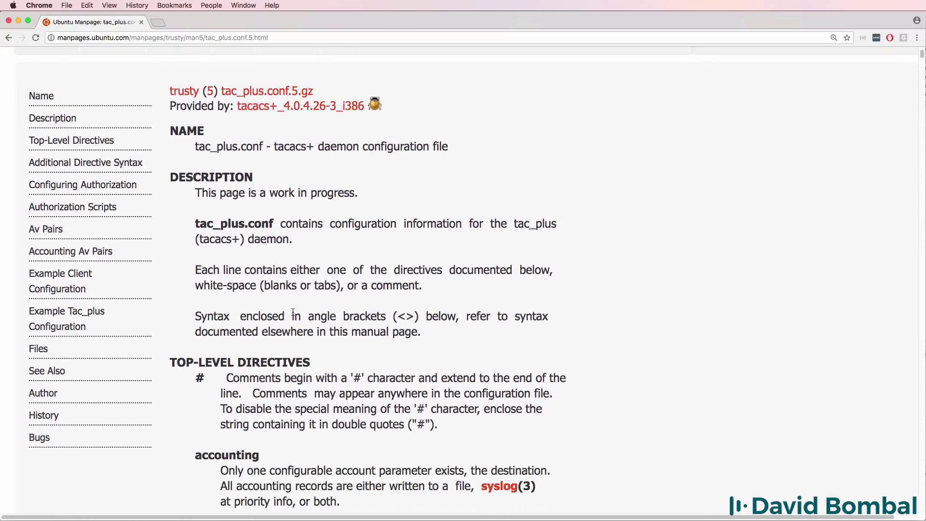
scroll(293, 312, "down", 6)
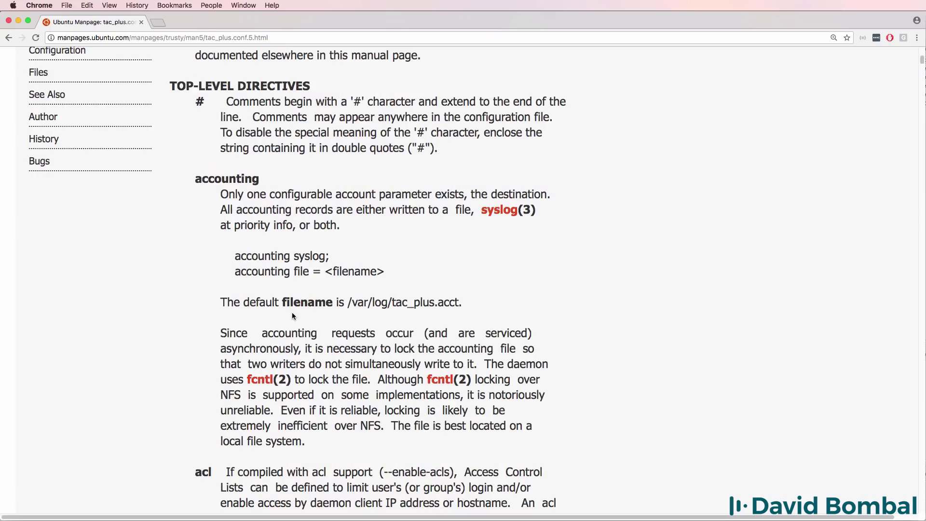
scroll(291, 312, "down", 10)
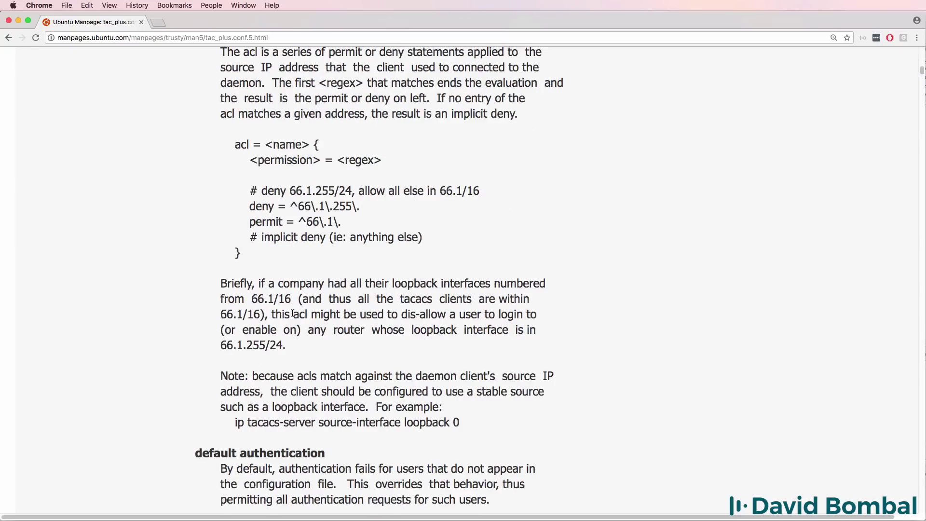
scroll(292, 313, "down", 7)
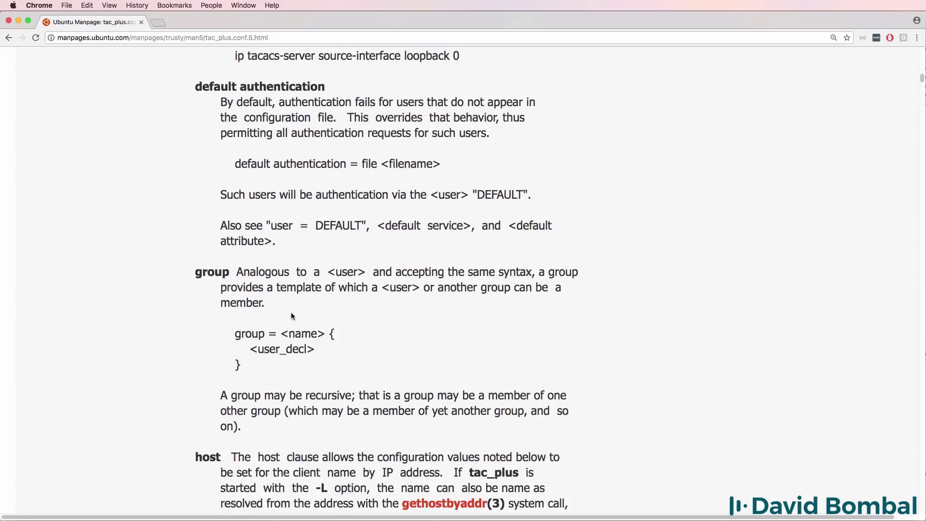
scroll(291, 314, "down", 4)
scroll(291, 313, "down", 7)
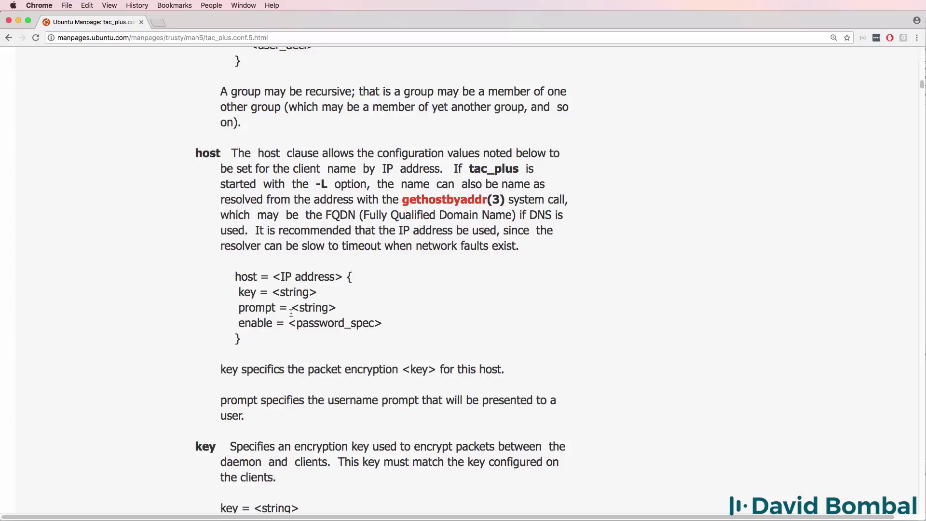
scroll(291, 316, "down", 17)
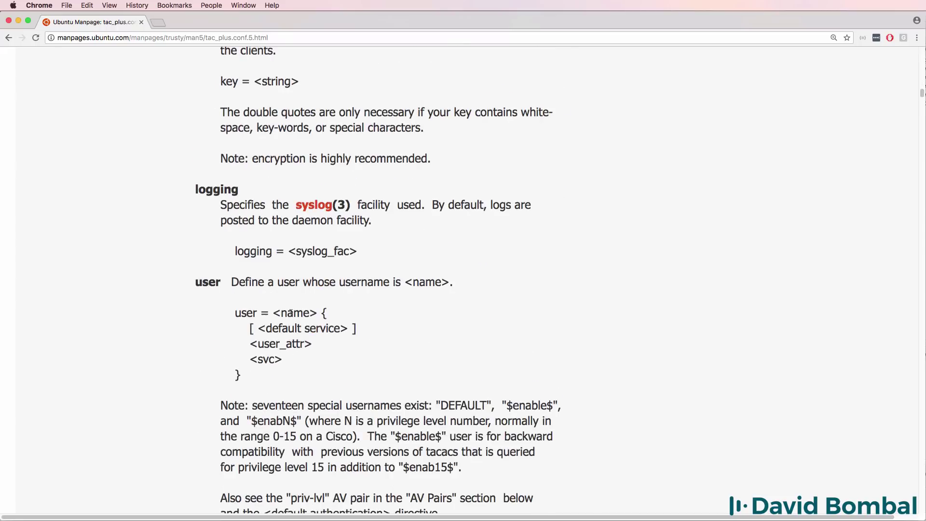
left_click(19, 20)
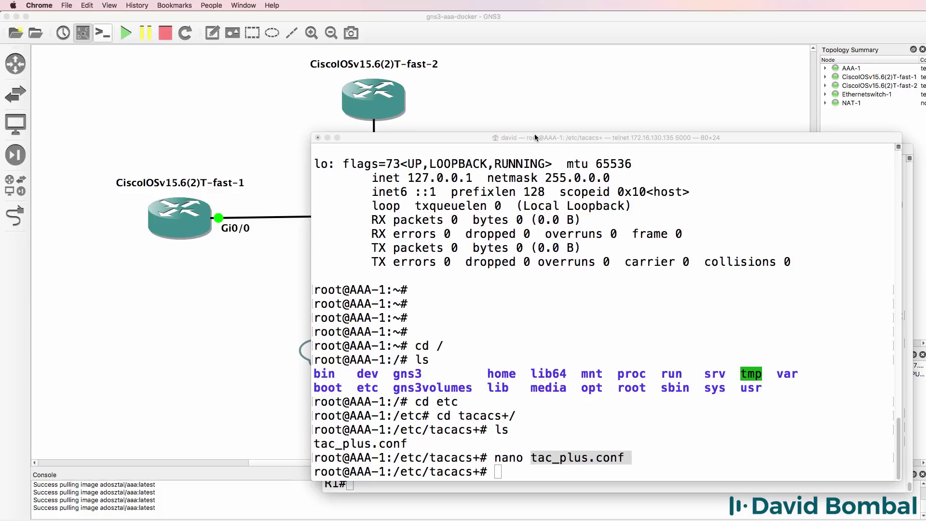
Select the TACACS+ user lines 7–9 in the Sublime Text notes, then minimize the notes.
left_click(517, 59)
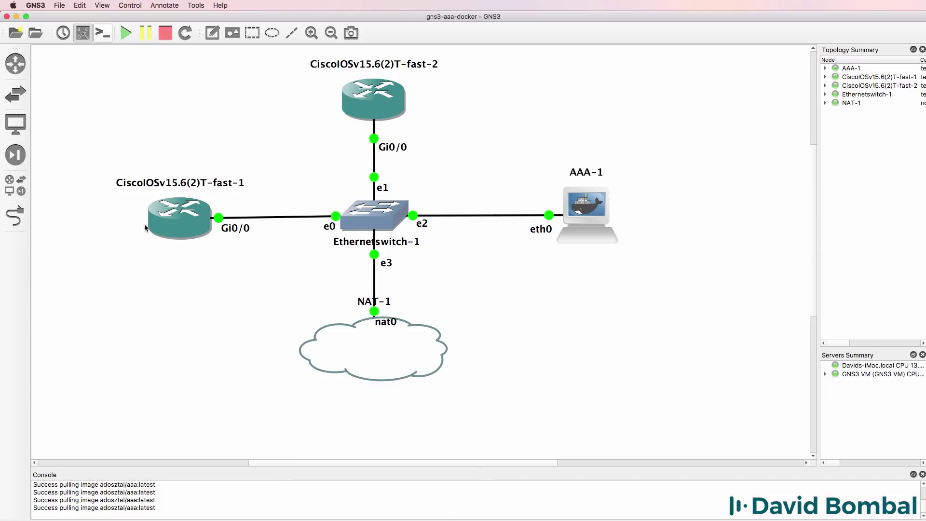
mouse_move(172, 223)
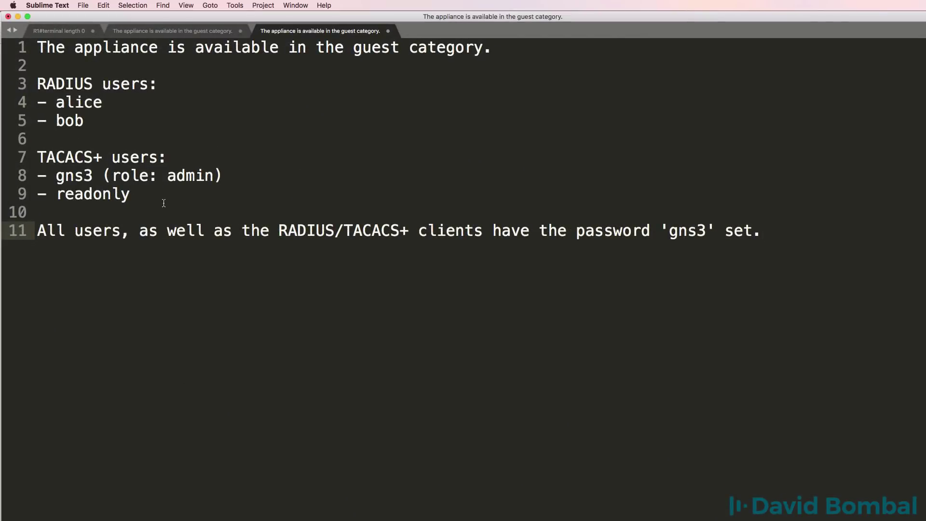
left_click_drag(164, 202, 26, 153)
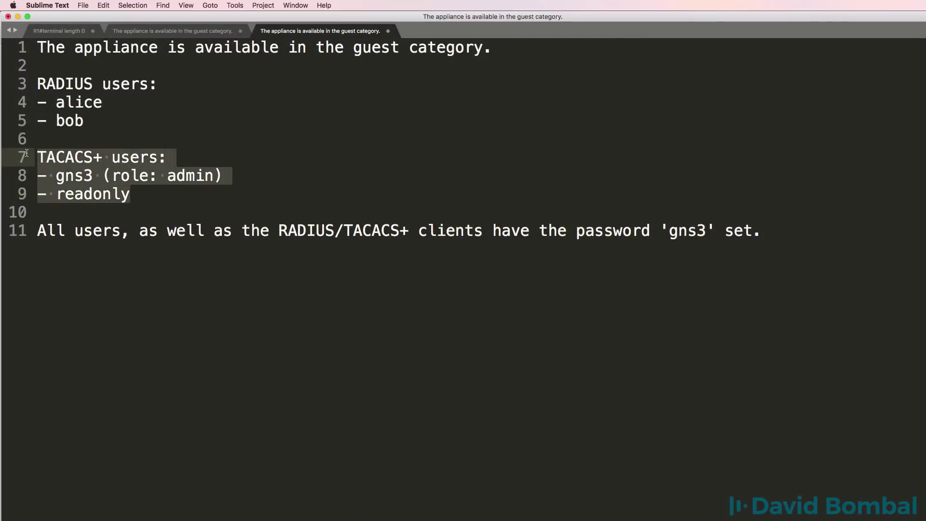
left_click(18, 17)
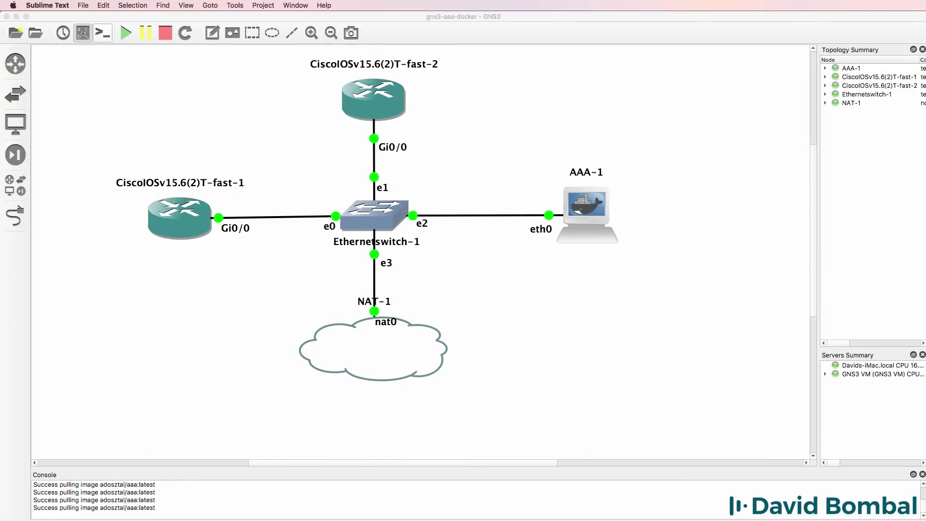
Exit R1's console and log back in with the TACACS+ user's credentials, reaching R1#.
type("exit")
key("Return")
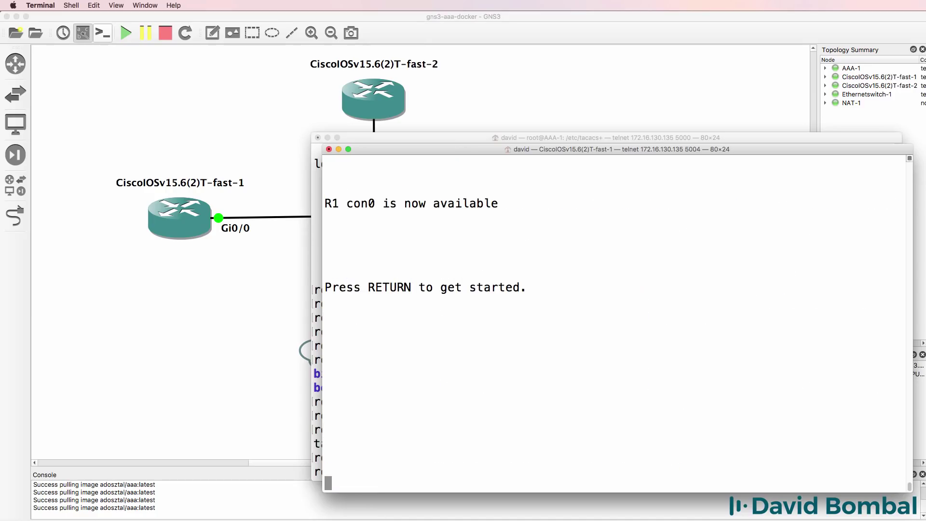
key("Return")
type("gns3")
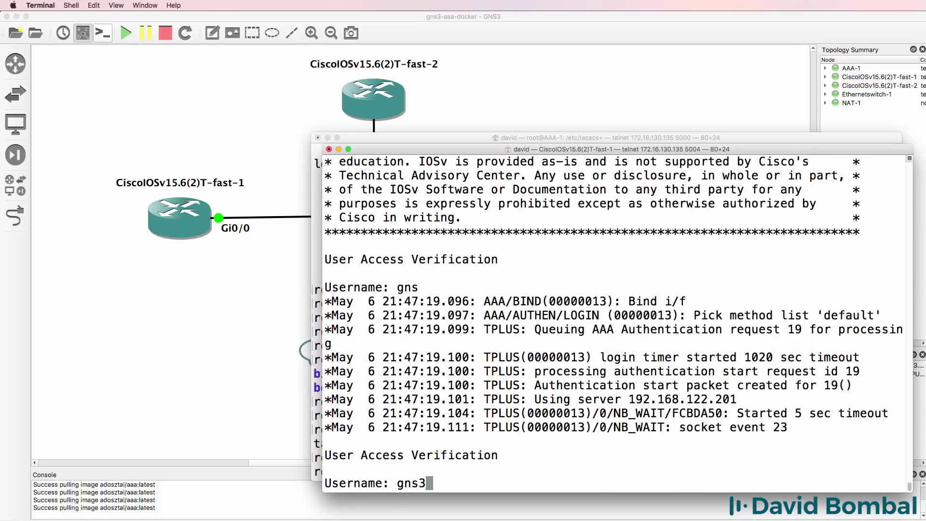
key("Return")
type("gns3")
key("Return")
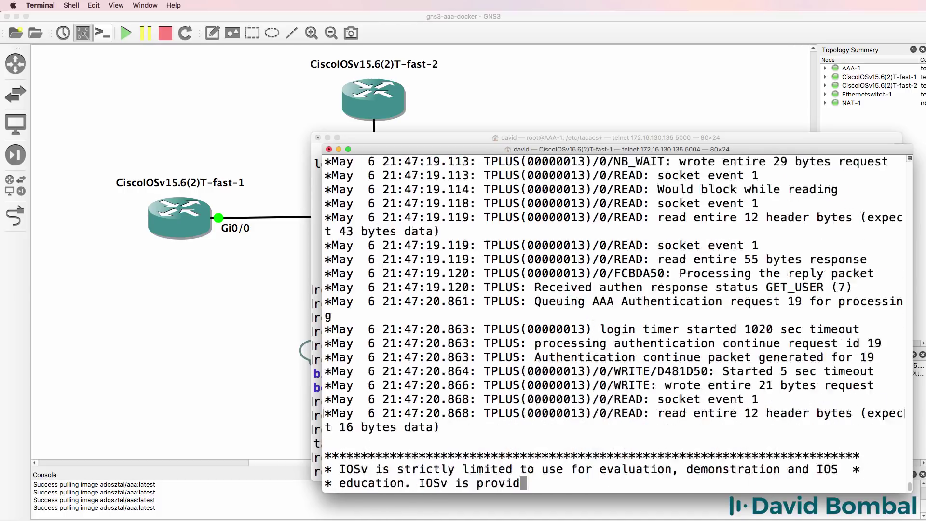
key("Return")
key("Return")
key("Return")
key("Return")
key("Return")
key("Return")
key("Return")
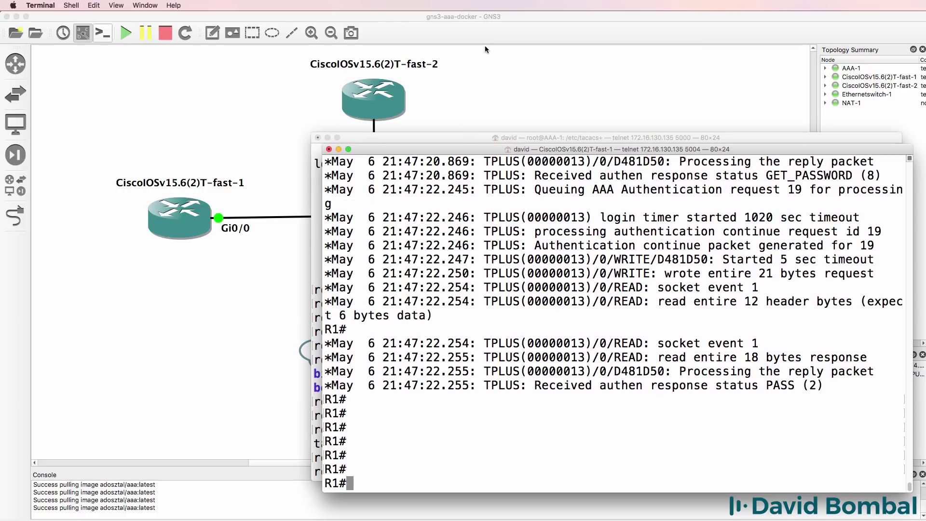
Delete the Ethernetswitch-1 e2 to AAA-1 eth0 link and return to R1's console.
left_click(485, 113)
right_click(501, 217)
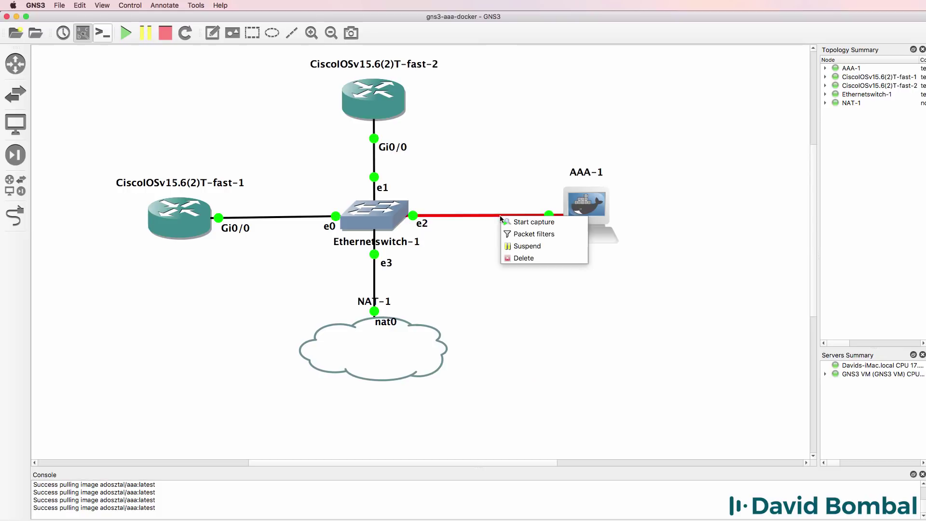
left_click(525, 260)
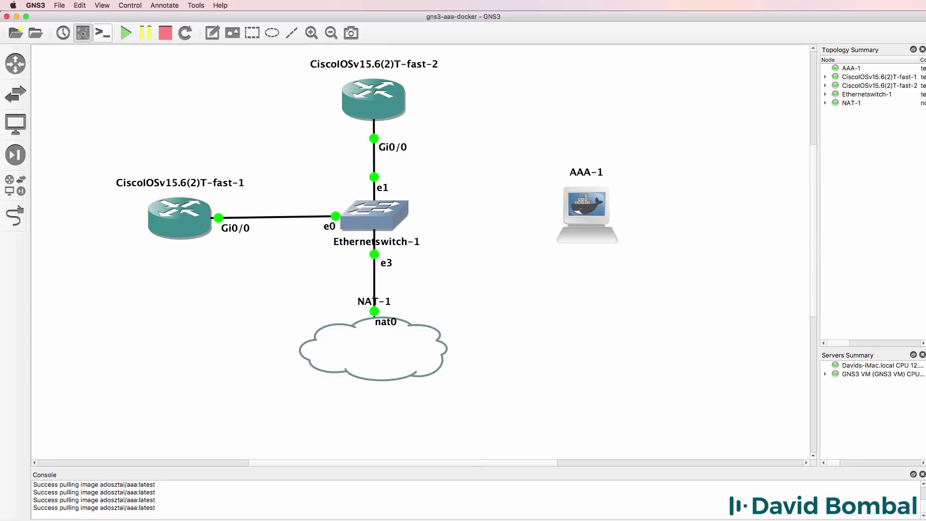
key("super+Tab")
Run show ip int brief on R1 to list its interfaces.
type("t")
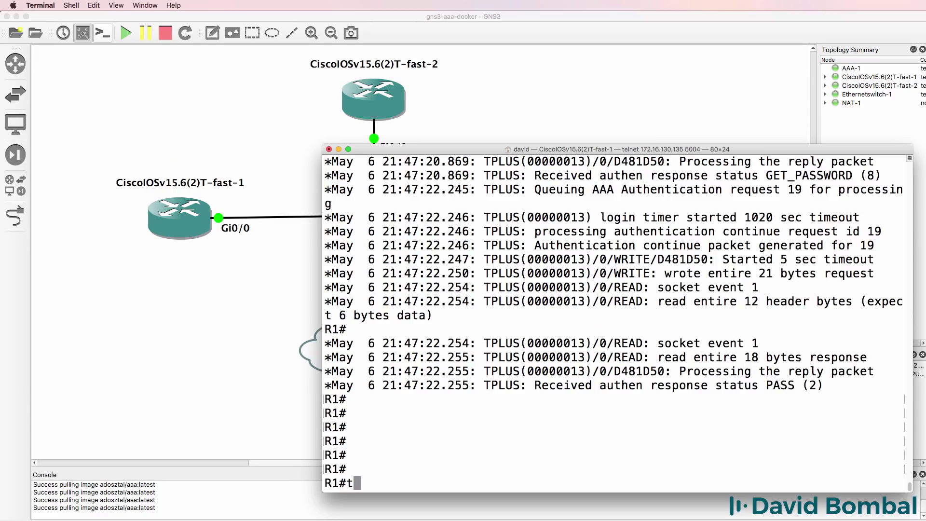
type("e")
key("BackSpace")
key("BackSpace")
type("sh ip itn b")
key("BackSpace")
key("BackSpace")
key("BackSpace")
key("BackSpace")
type("nt brief")
key("Return")
Telnet to 192.168.122.155 as the TACACS+ user and see Authentication failed with the server unreachable.
type("telne")
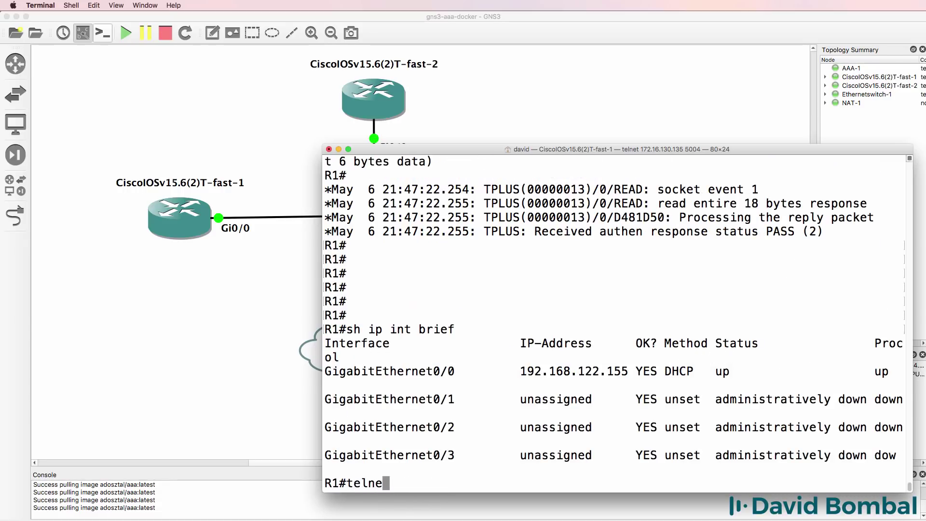
type("t 192.168.122.155")
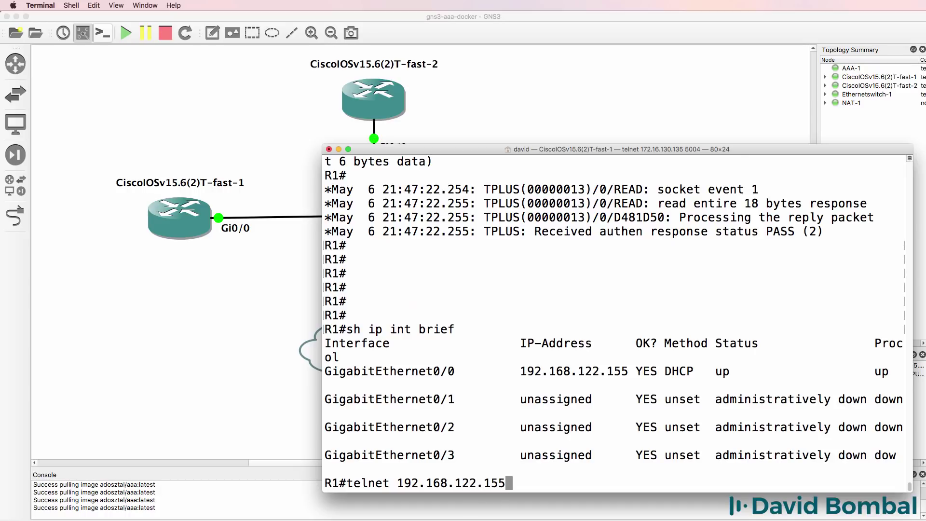
key("Return")
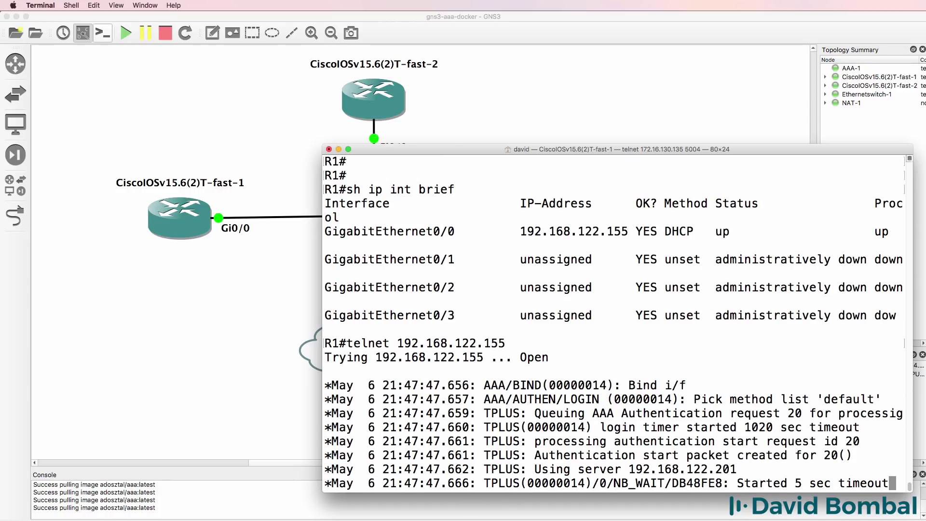
type("gns3")
key("Return")
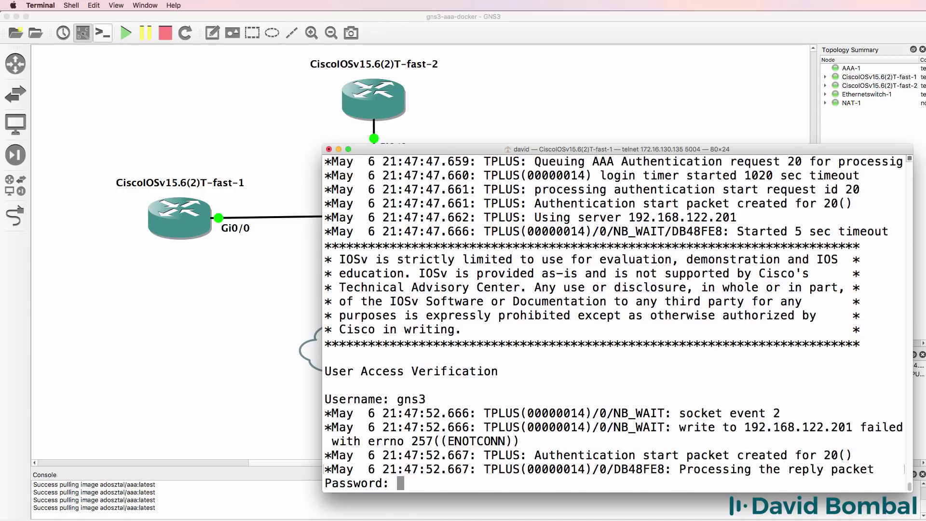
left_click_drag(679, 427, 838, 442)
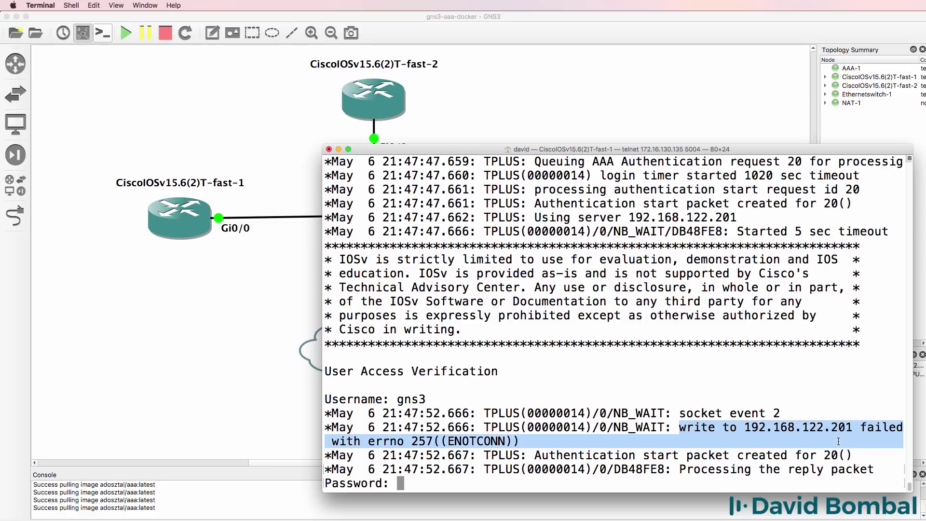
key("Return")
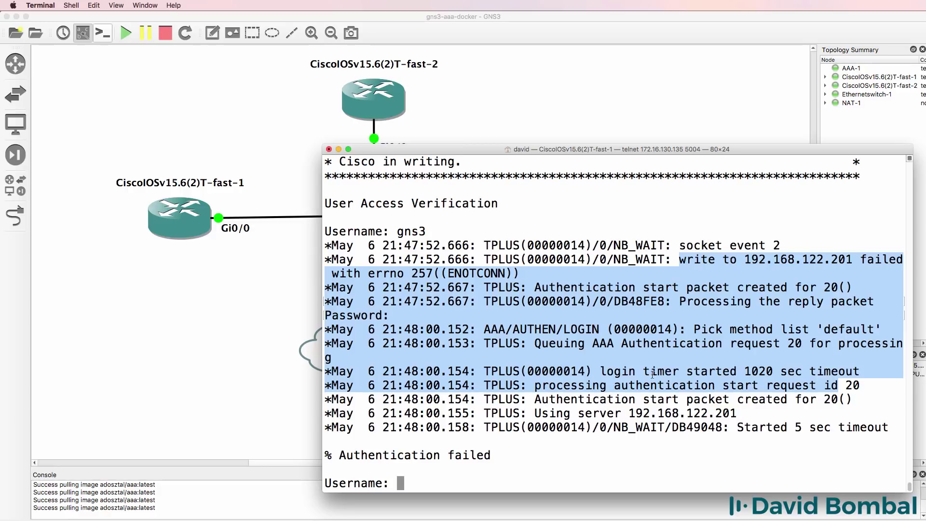
left_click_drag(521, 390, 290, 392)
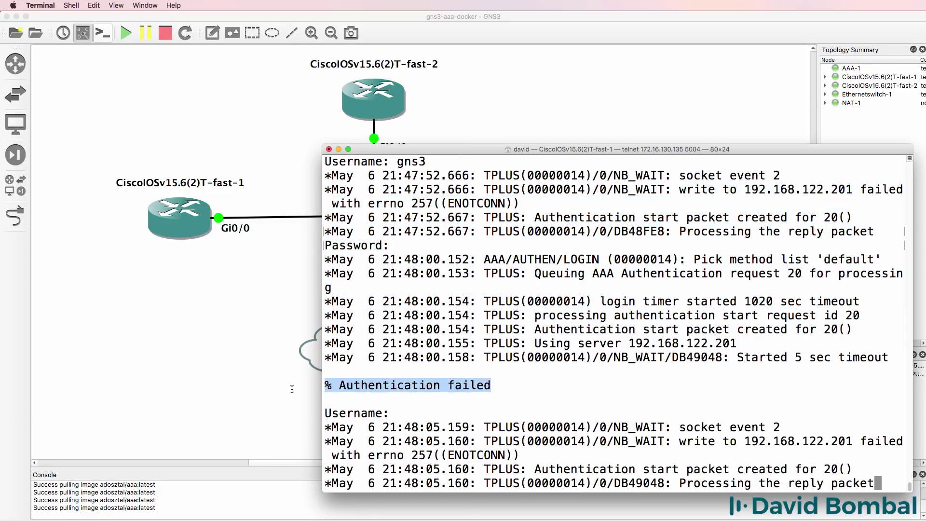
Log in as the local fallback user and enter privileged mode with enable.
type("david")
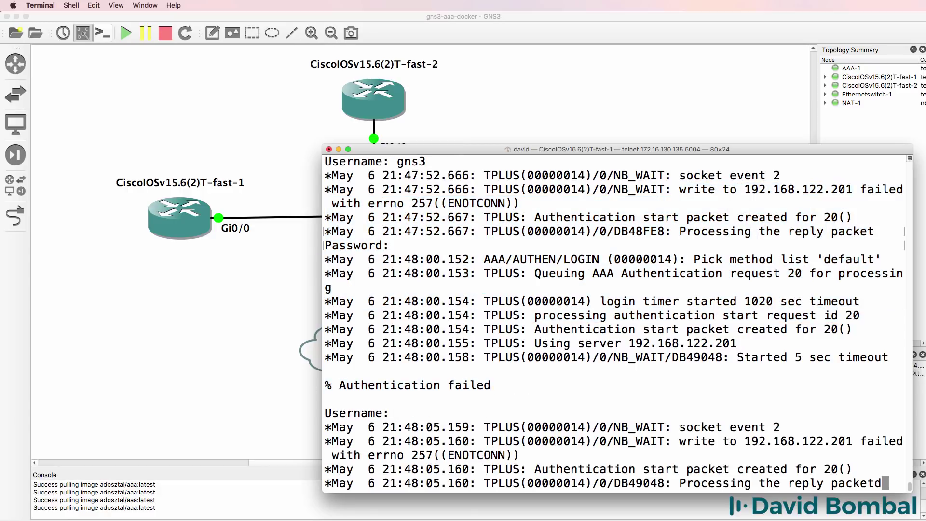
key("Return")
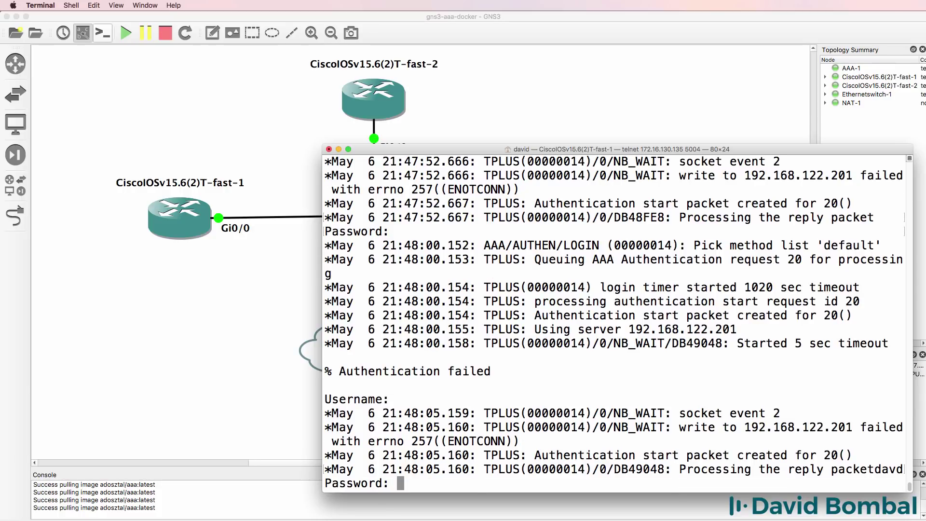
key("Return")
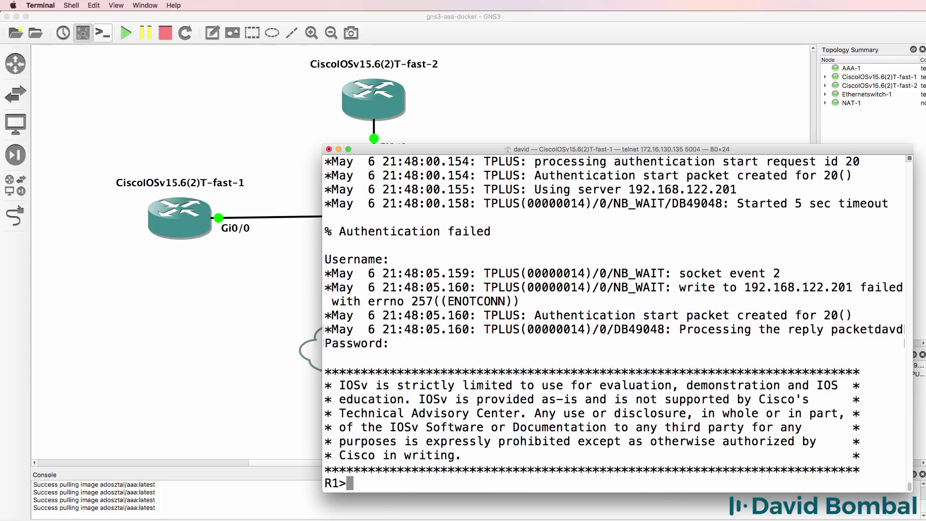
type("en")
key("Return")
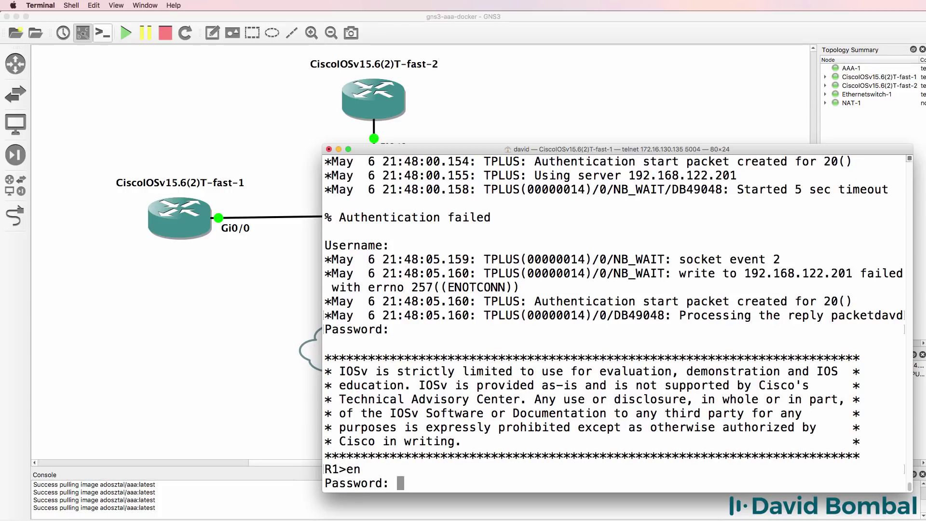
key("Return")
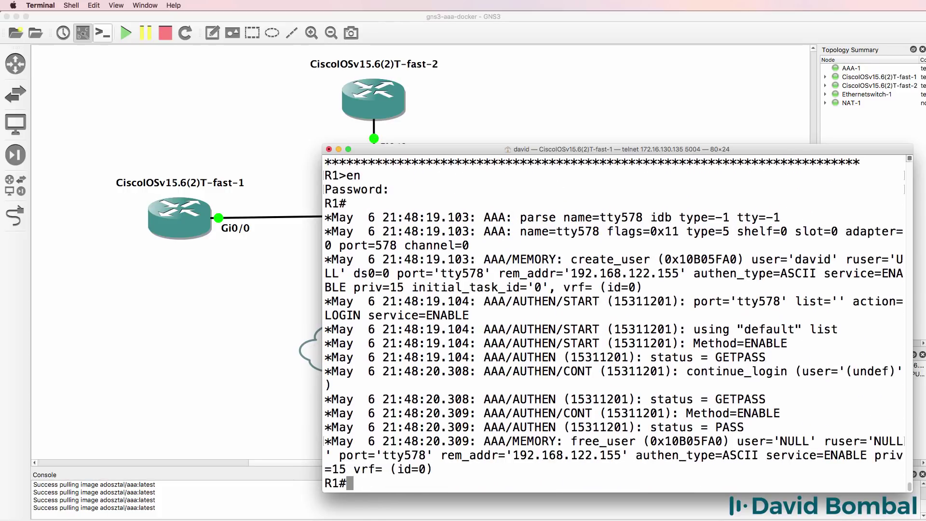
Exit the telnet and console sessions, then log in again on the console as the local user.
type("exit")
key("Return")
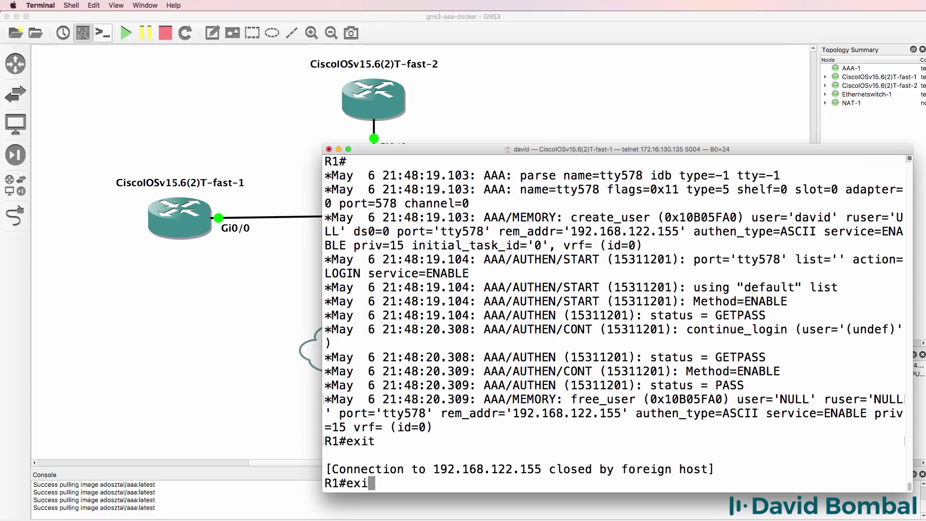
type("t")
key("Return")
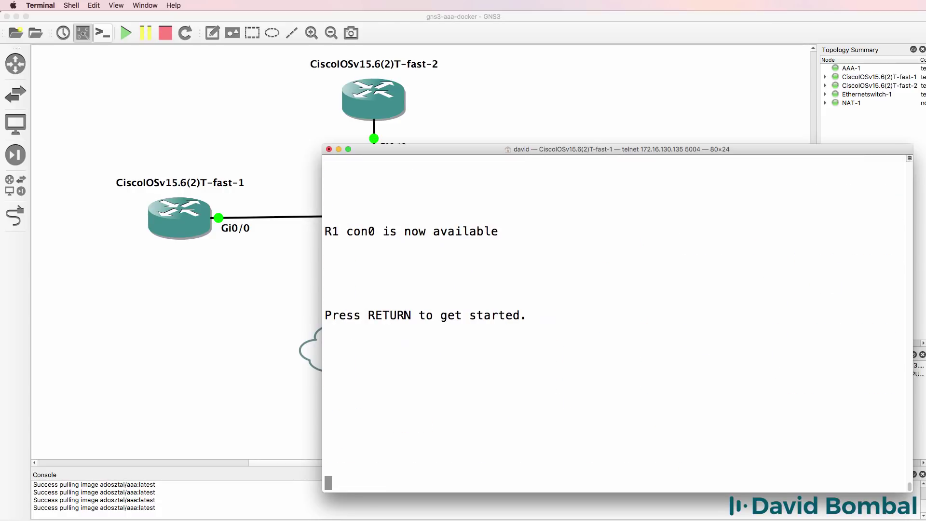
key("Return")
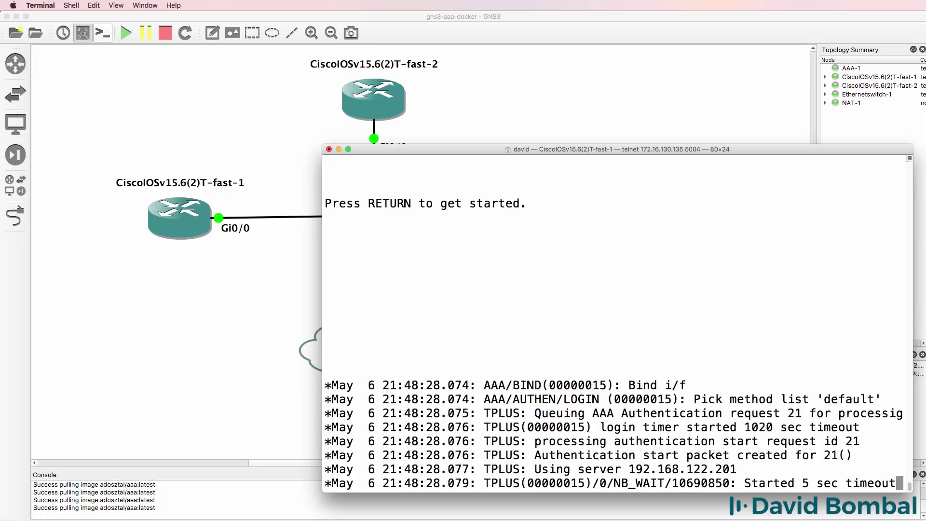
type("dav")
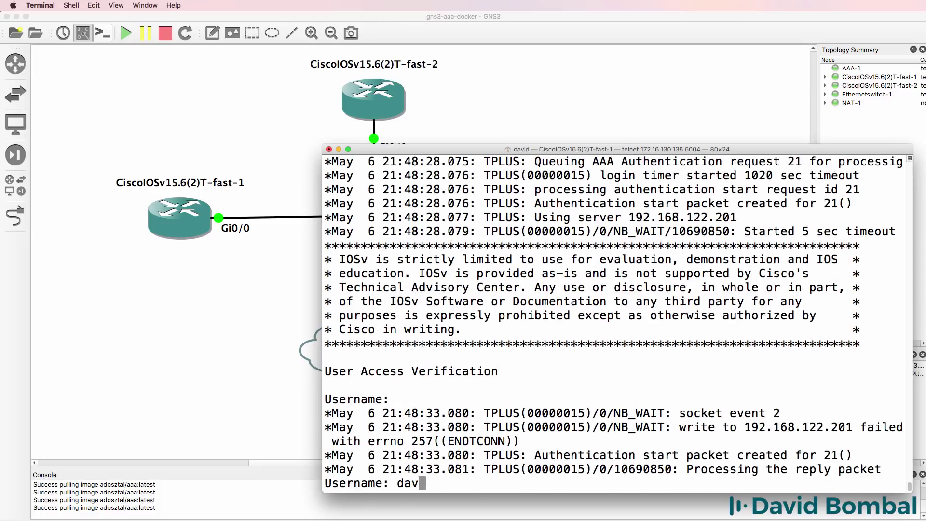
type("id")
key("Return")
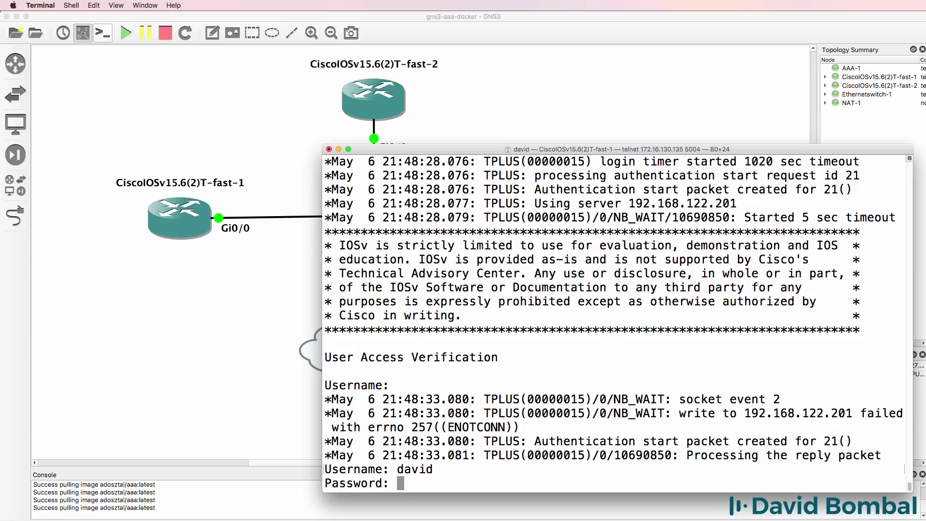
key("Return")
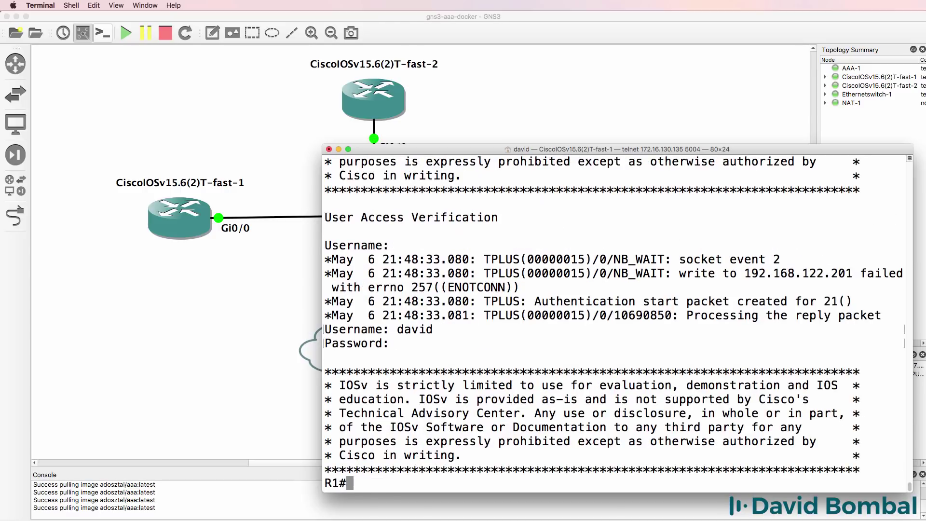
Log out of R1, relink Ethernetswitch-1 Ethernet2 to AAA-1 eth0, and return to the console.
type("exit")
key("Return")
left_click(475, 78)
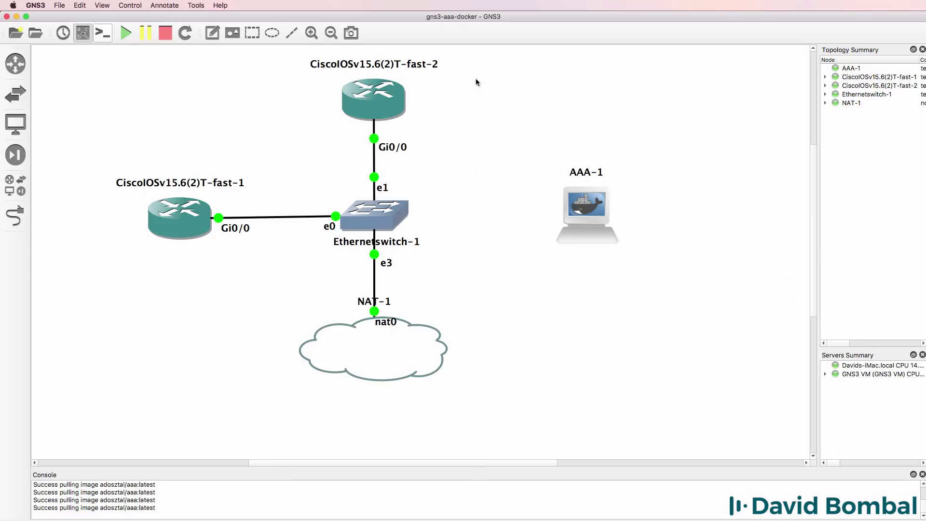
left_click(19, 216)
left_click(395, 215)
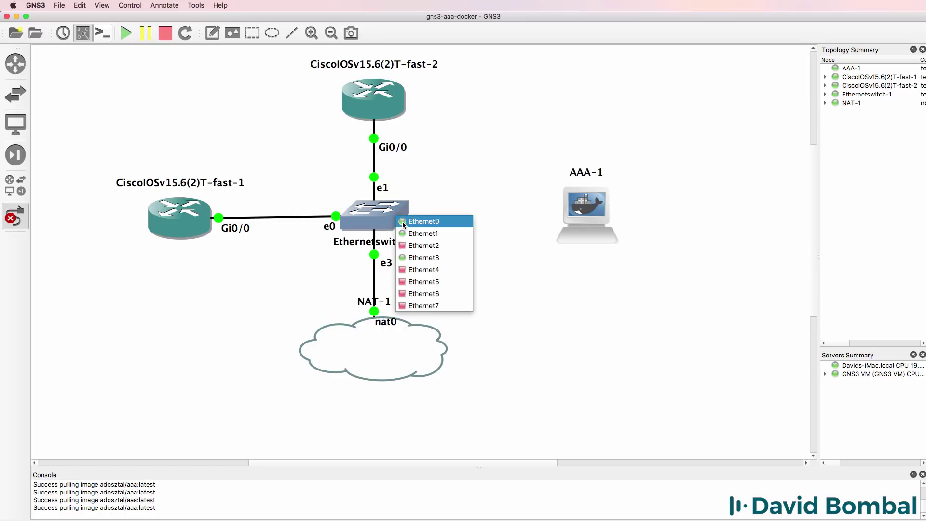
left_click(423, 246)
left_click(591, 215)
left_click(606, 221)
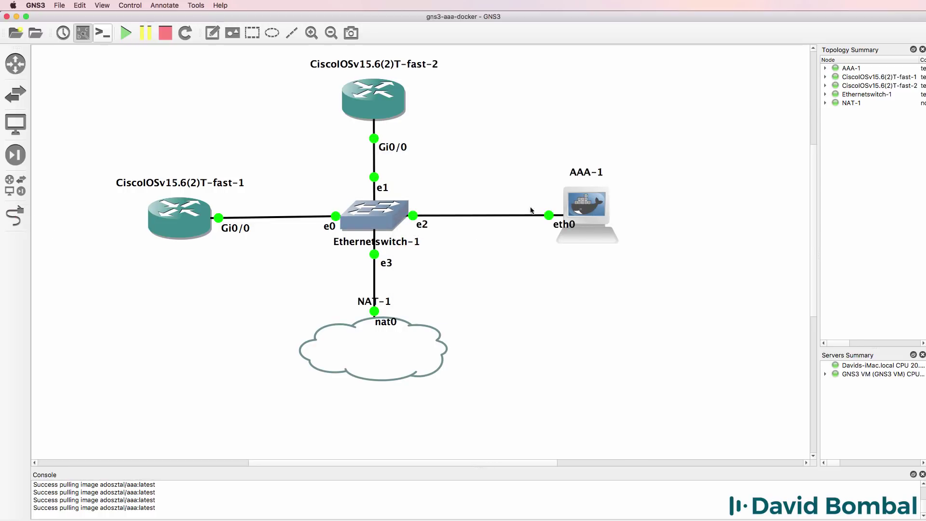
key("super+Tab")
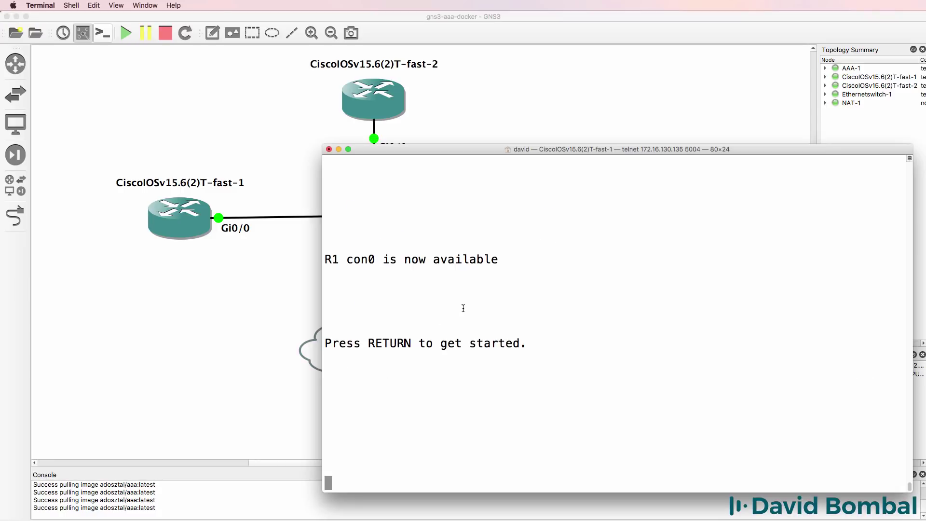
Log in to R1's console as TACACS+ user gns3 (status PASS), then exit.
key("Return")
key("Return")
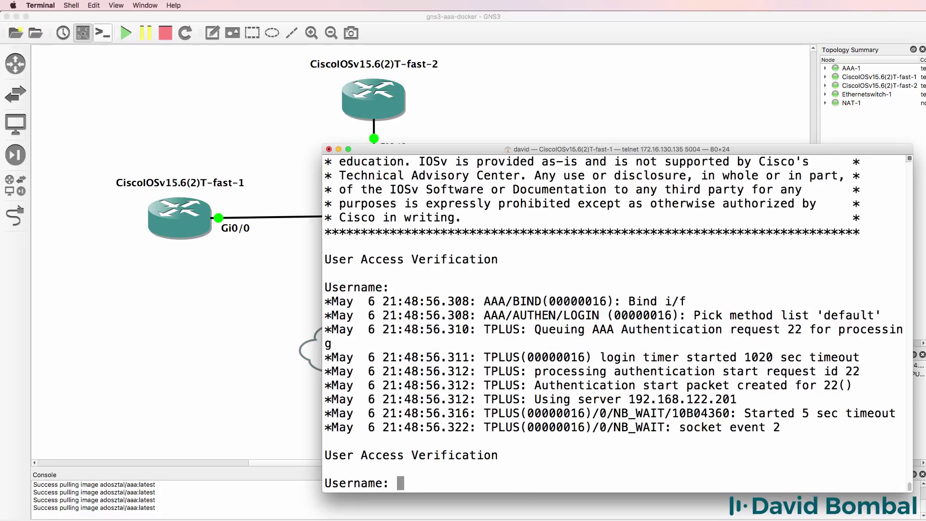
type("gns3")
key("Return")
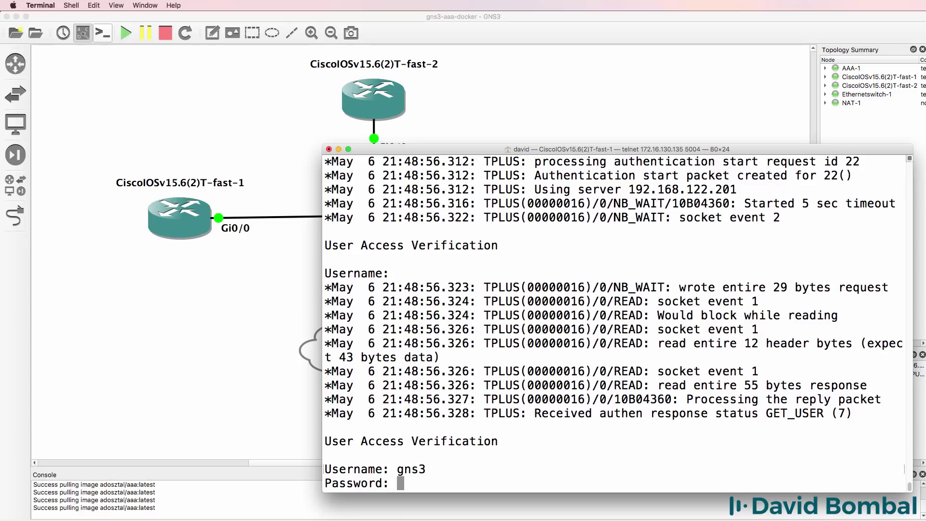
type("gns3")
key("Return")
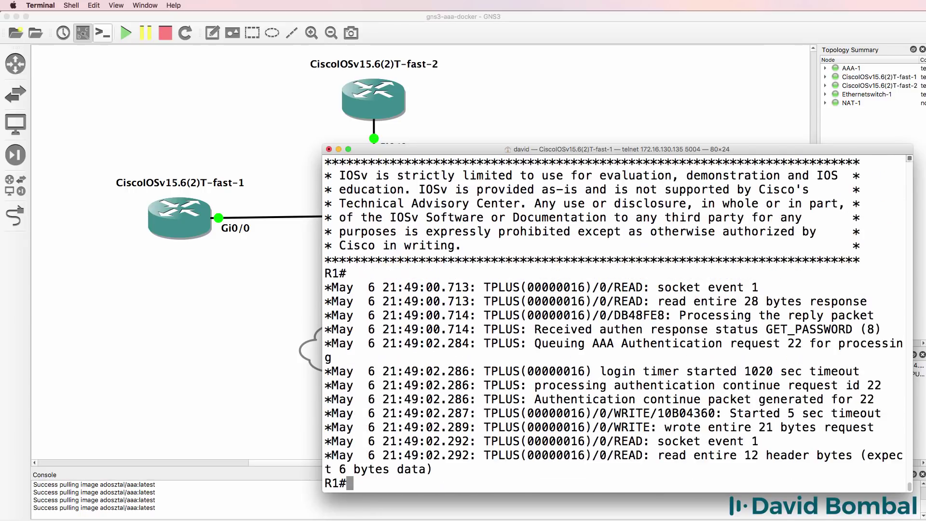
key("Return")
key("Return")
key("Return")
key("Return")
key("Return")
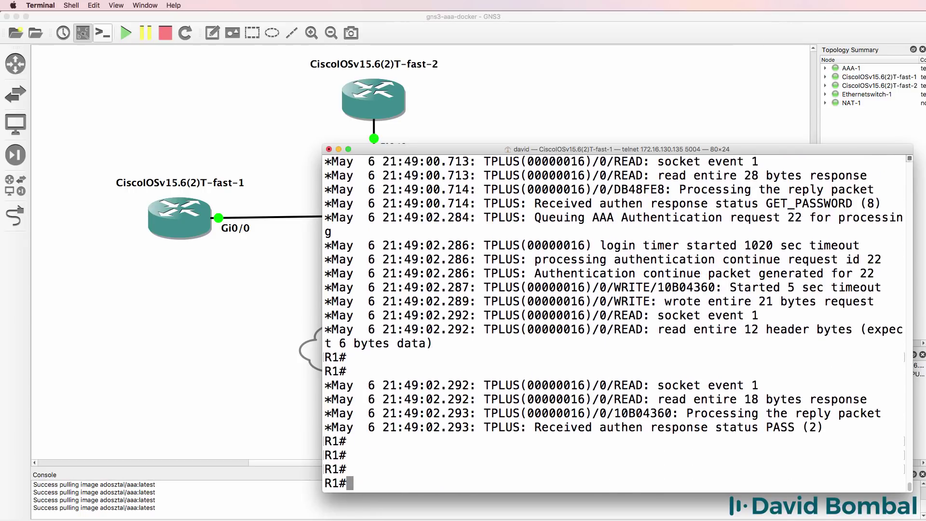
type("exit")
key("Return")
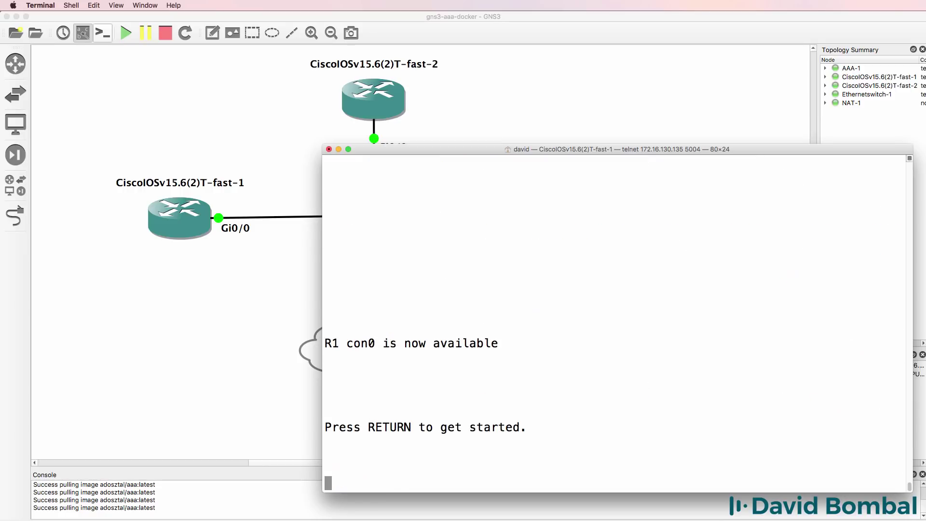
key("Return")
key("Return")
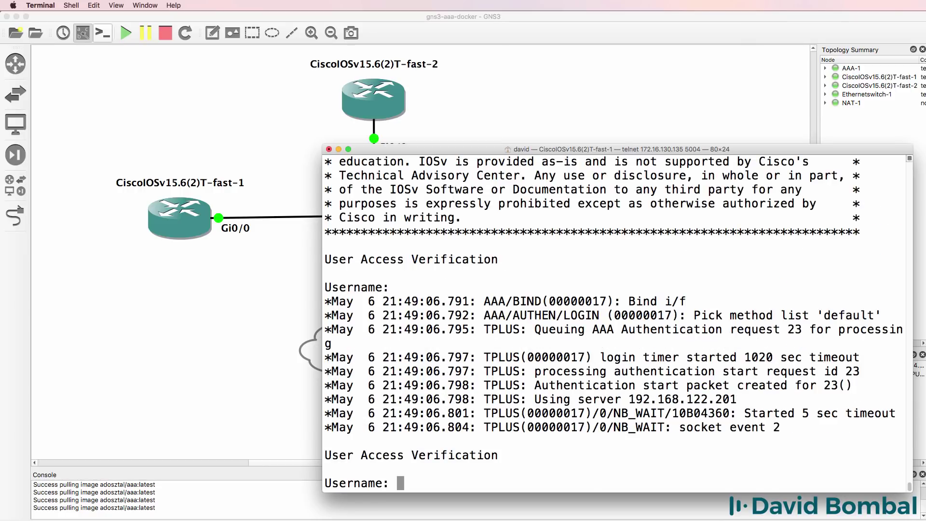
Attempt login as the local user and highlight the resulting FAIL (3) debug line.
type("david")
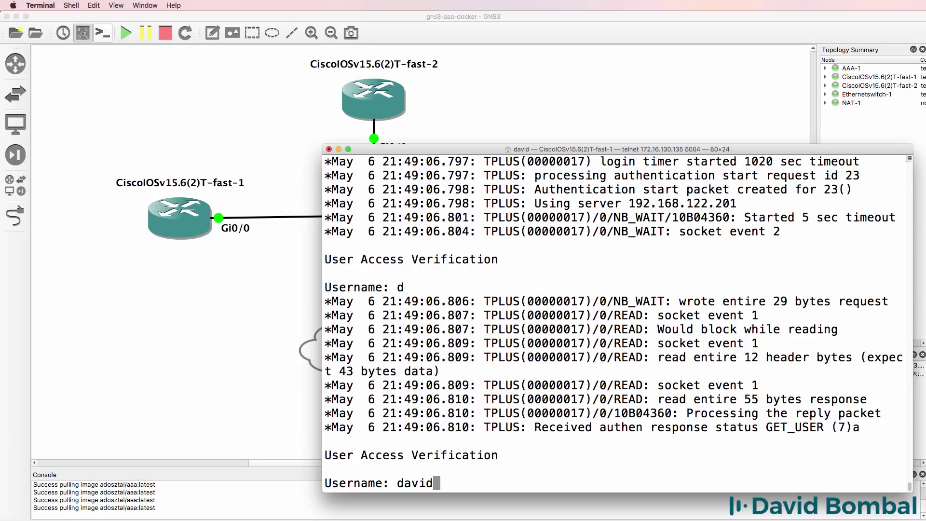
key("Return")
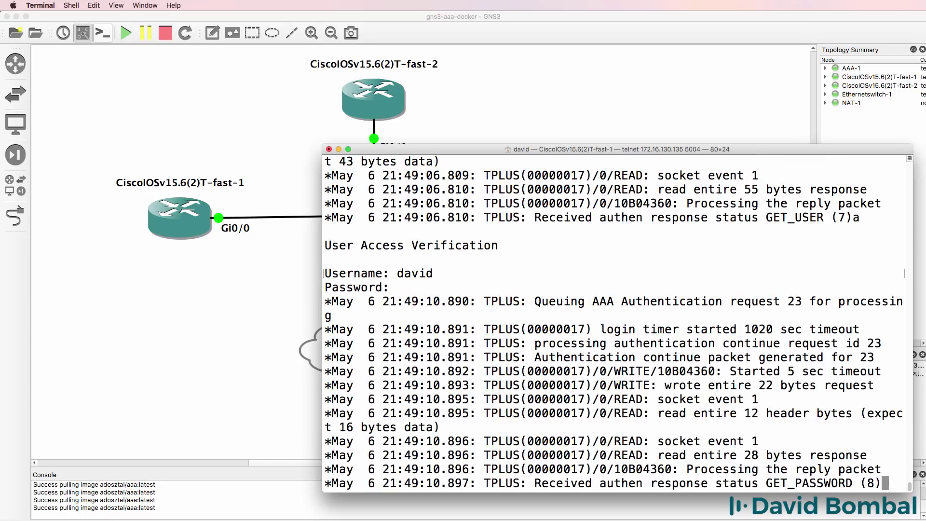
key("Return")
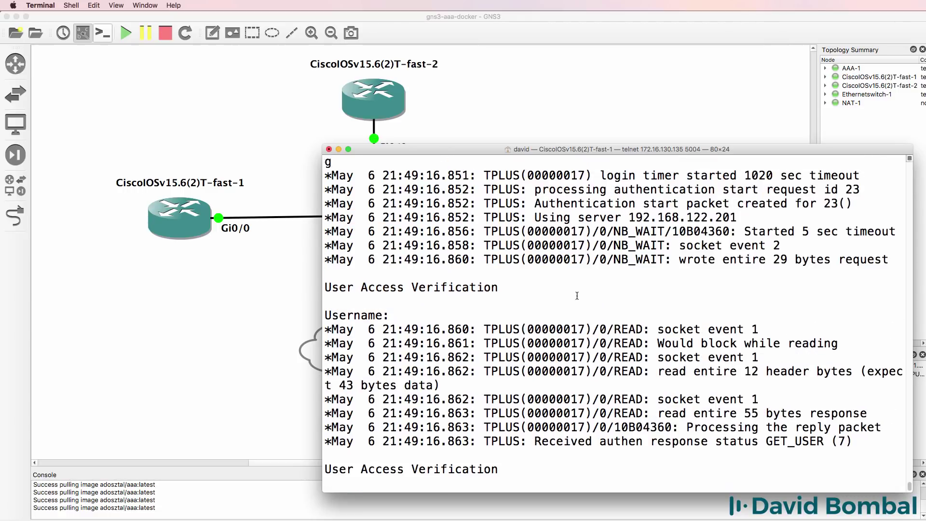
scroll(577, 295, "up", 5)
left_click_drag(823, 302, 491, 302)
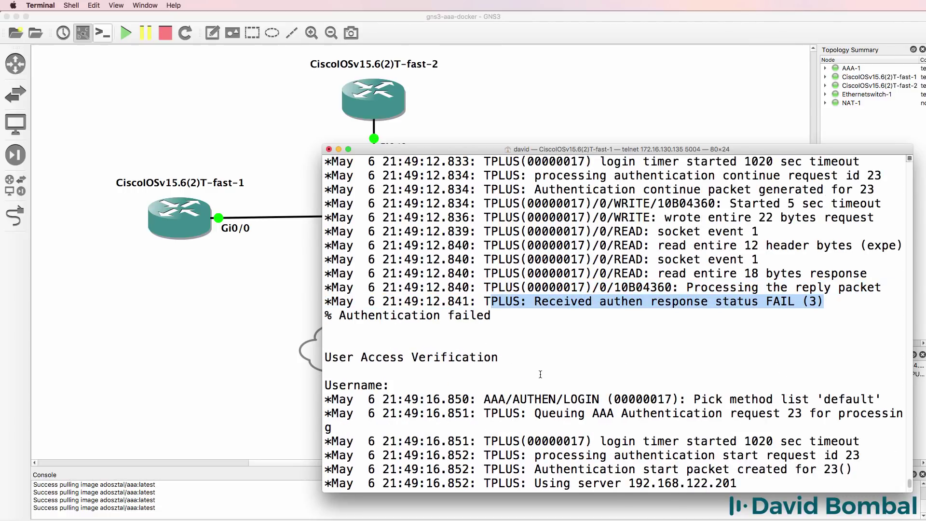
scroll(540, 375, "down", 5)
Log in again with TACACS+ user gns3 and enter 'un all'.
type("gns3")
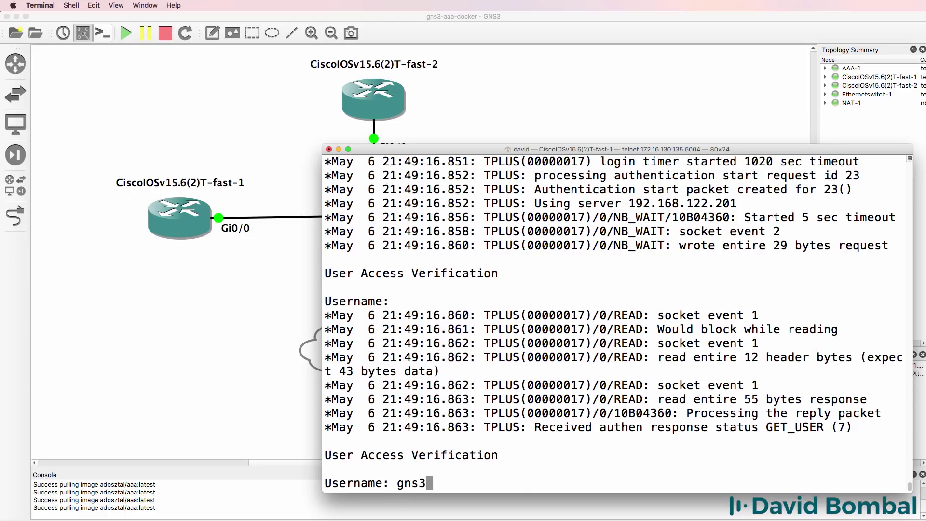
key("Return")
key("Return")
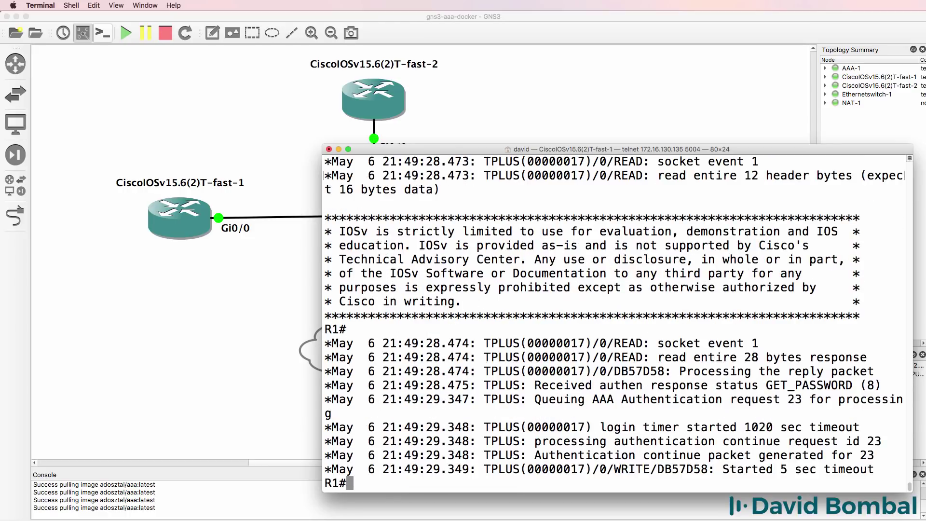
key("Return")
key("Return")
key("Return")
key("Return")
type("un all")
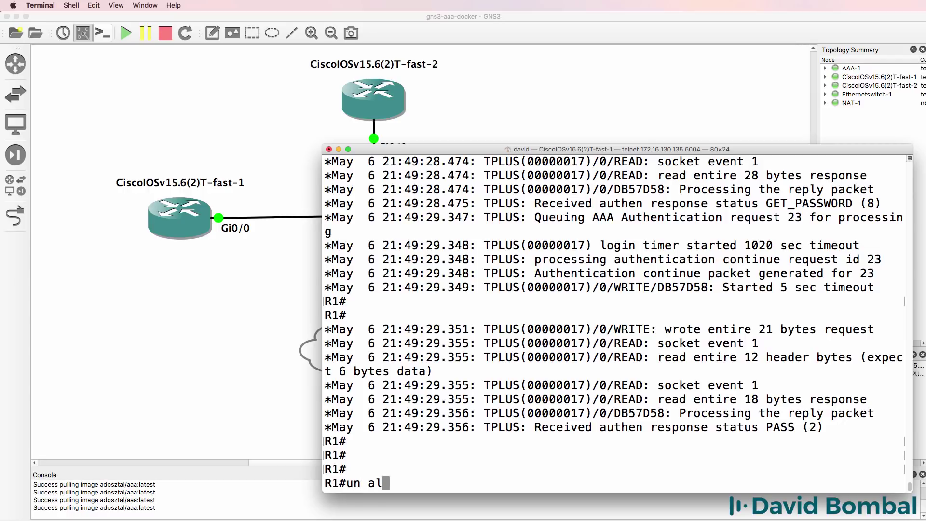
Turn off all debugging, log out, and confirm the local user's login is rejected.
key("Return")
type("exit")
key("Return")
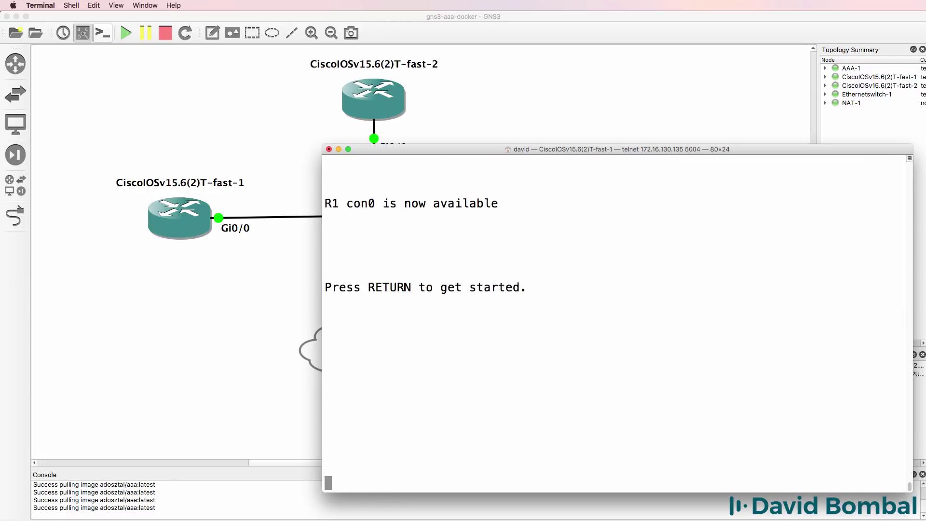
key("Return")
type("david")
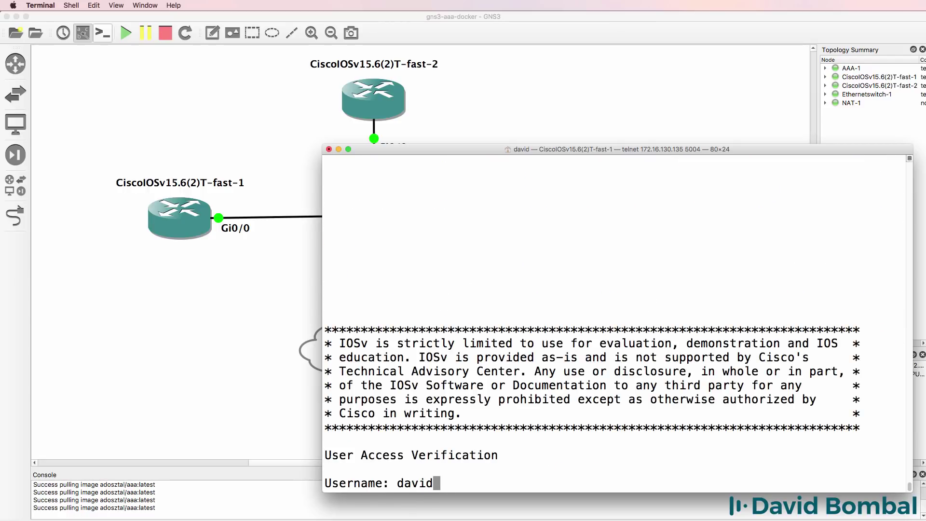
key("Return")
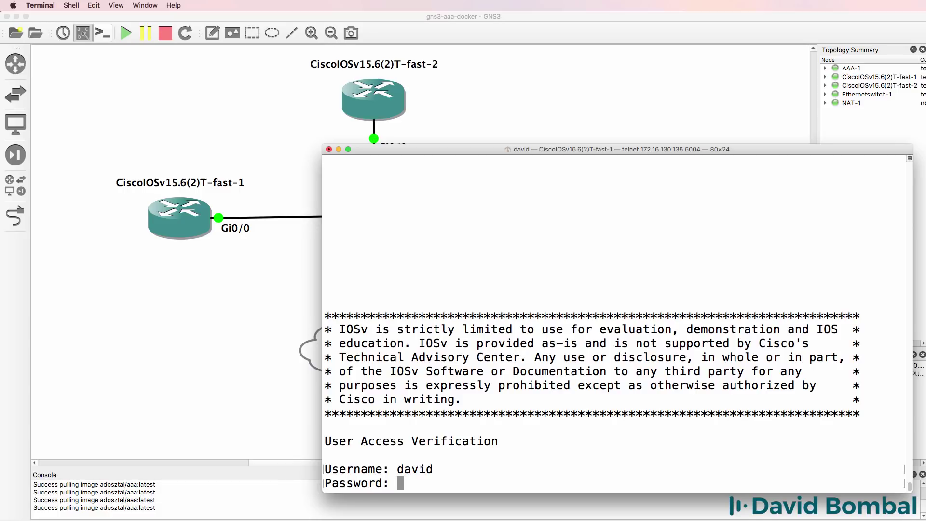
Log in as TACACS+ user gns3 to reach R1#, then return to the GNS3 topology.
key("Return")
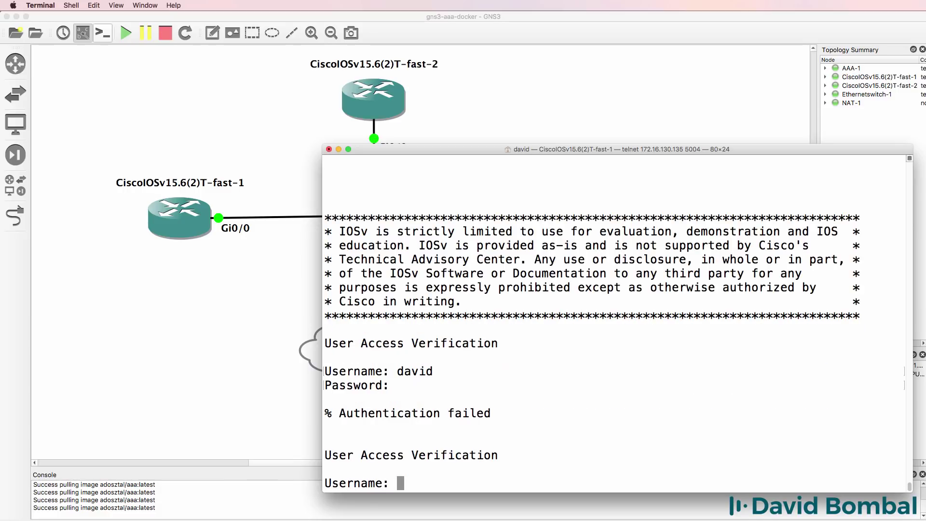
type("gns3")
key("Return")
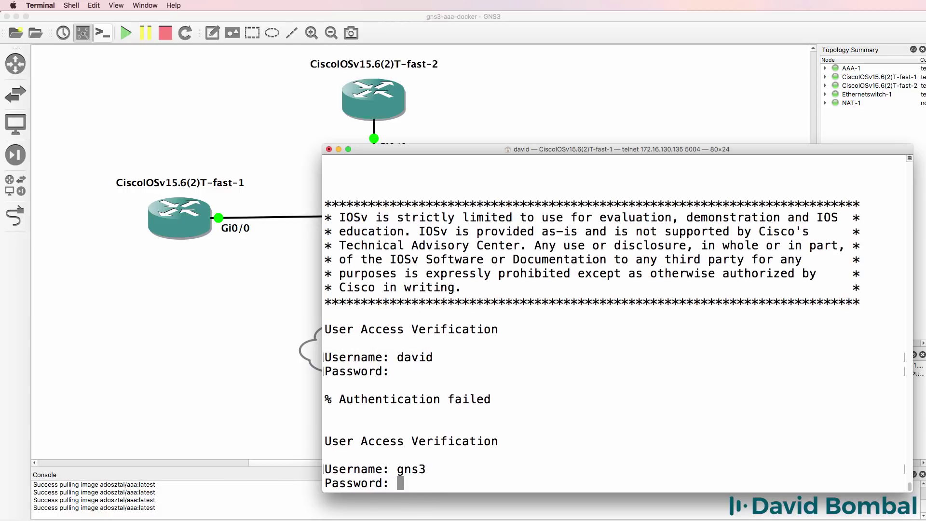
key("Return")
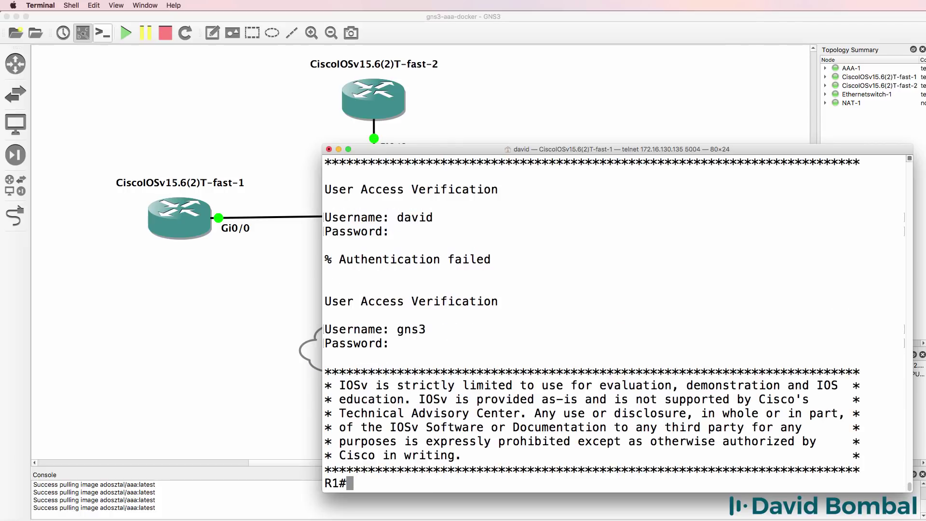
left_click(474, 18)
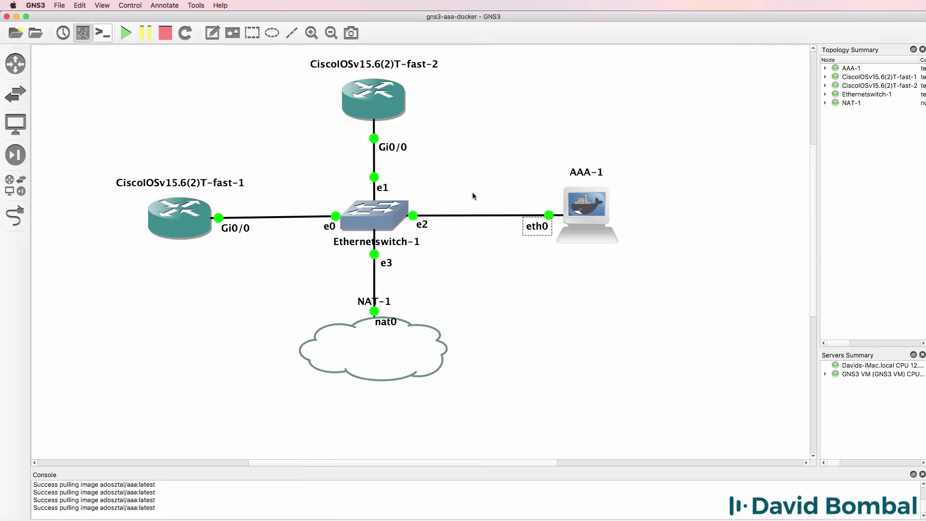